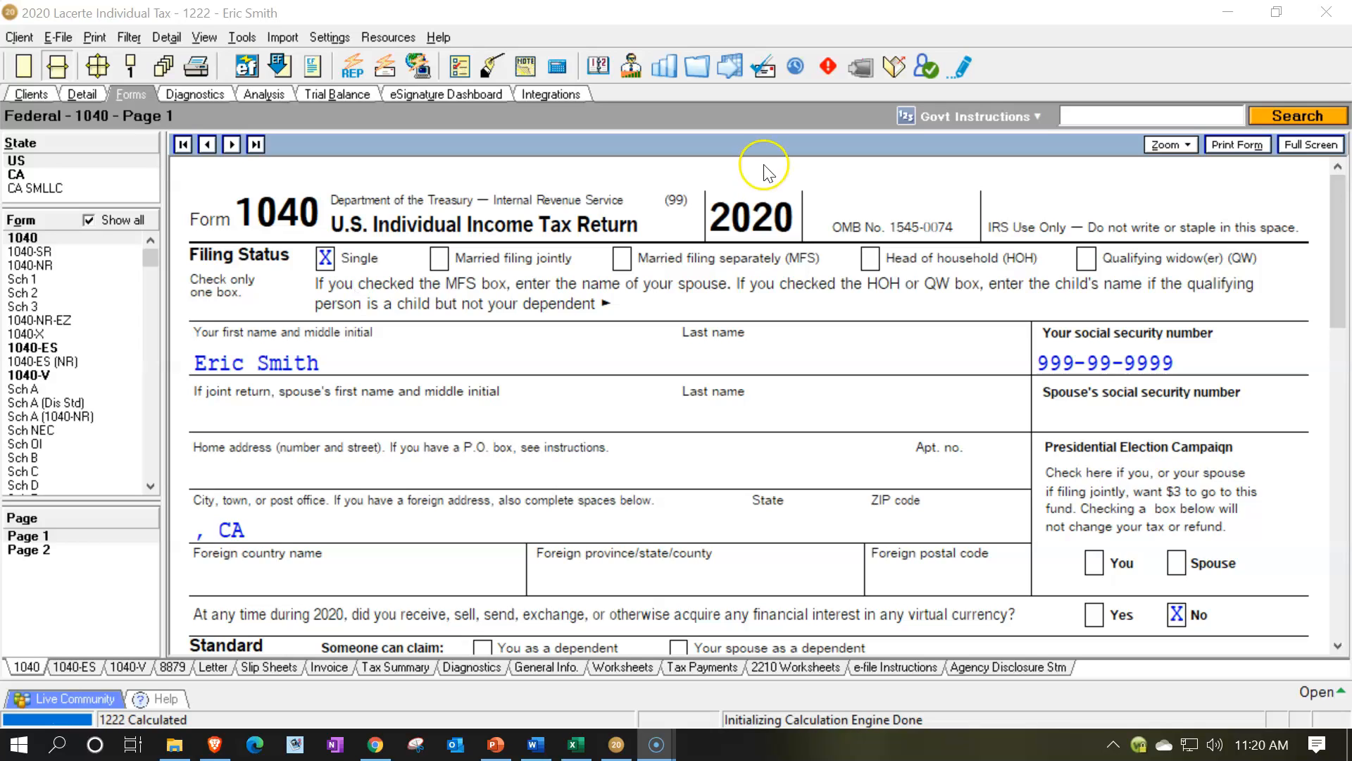
Switch to Excel to view the Tax Formula sheet of the tax worksheet, and return to the Lacerte tax return
{"action": "left_click", "coordinate": [576, 748]}
{"action": "left_click", "coordinate": [569, 612]}
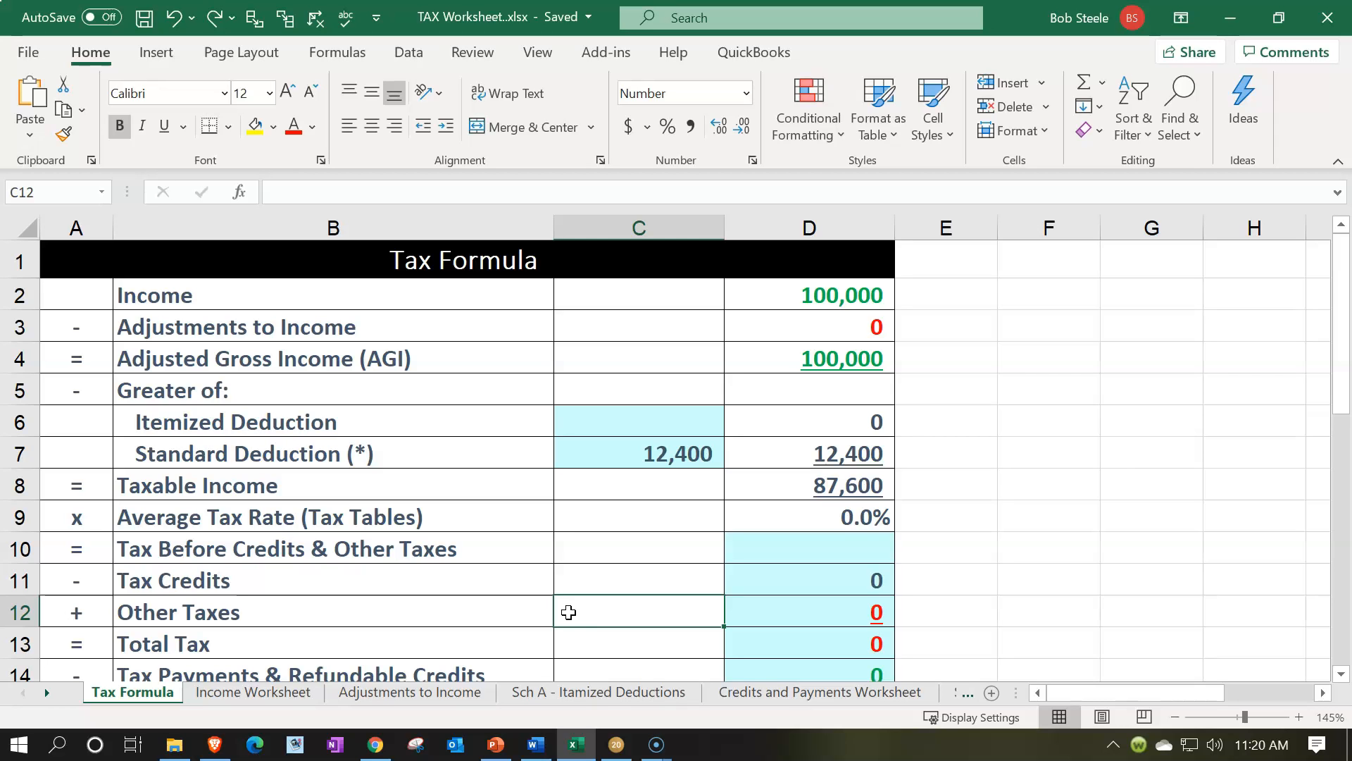
{"action": "left_click", "coordinate": [578, 750]}
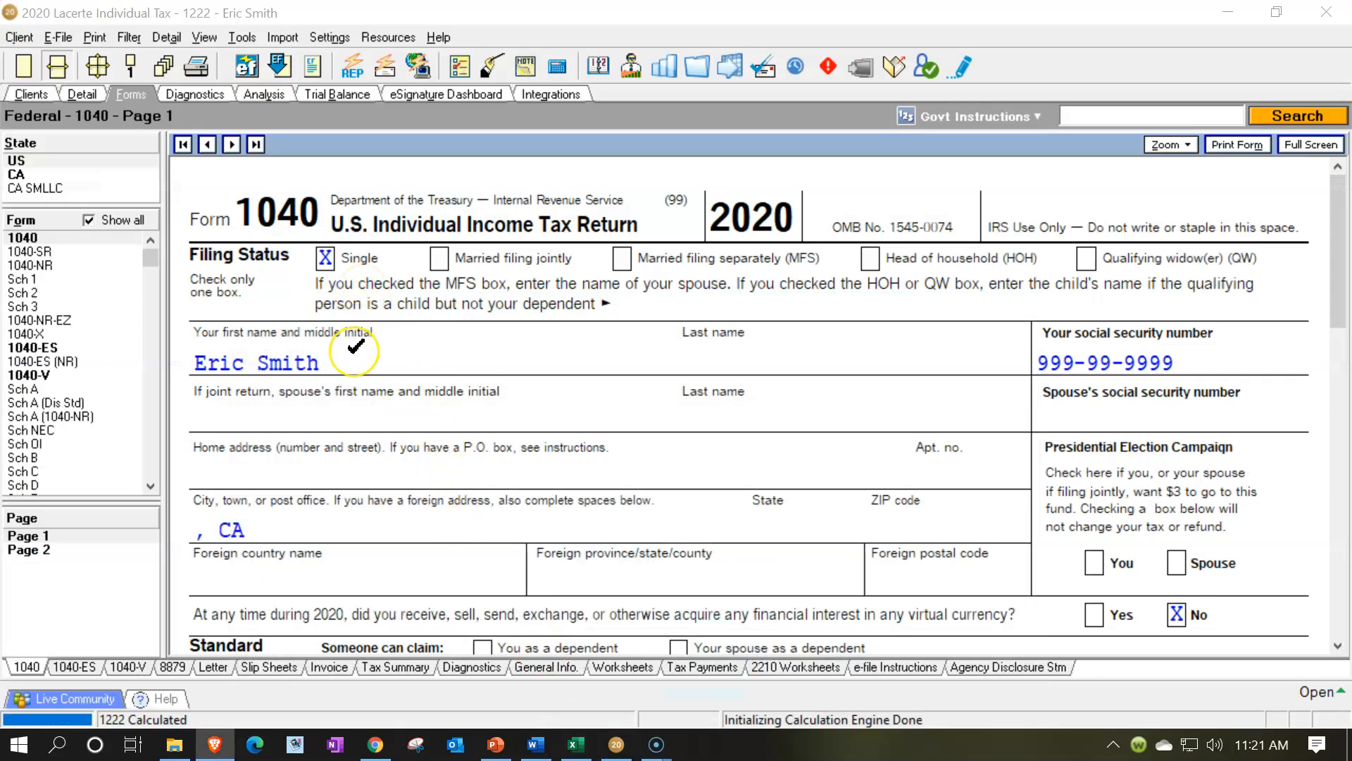
Review Form 1040 page 1 from wages through deductions and tick-mark the line 12 standard deduction amount
{"action": "scroll", "coordinate": [356, 349], "scroll_direction": "down", "scroll_amount": 6}
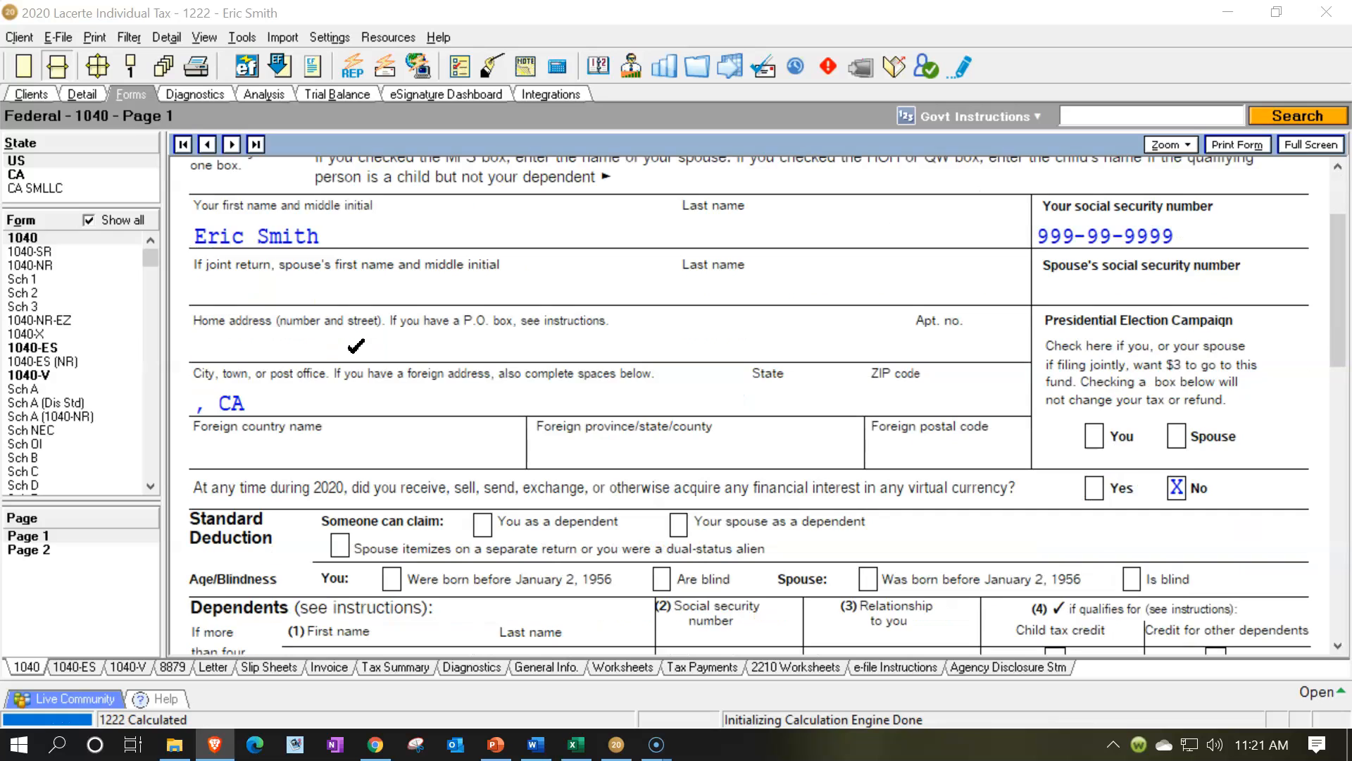
{"action": "scroll", "coordinate": [353, 350], "scroll_direction": "down", "scroll_amount": 3}
{"action": "left_click", "coordinate": [1173, 278]}
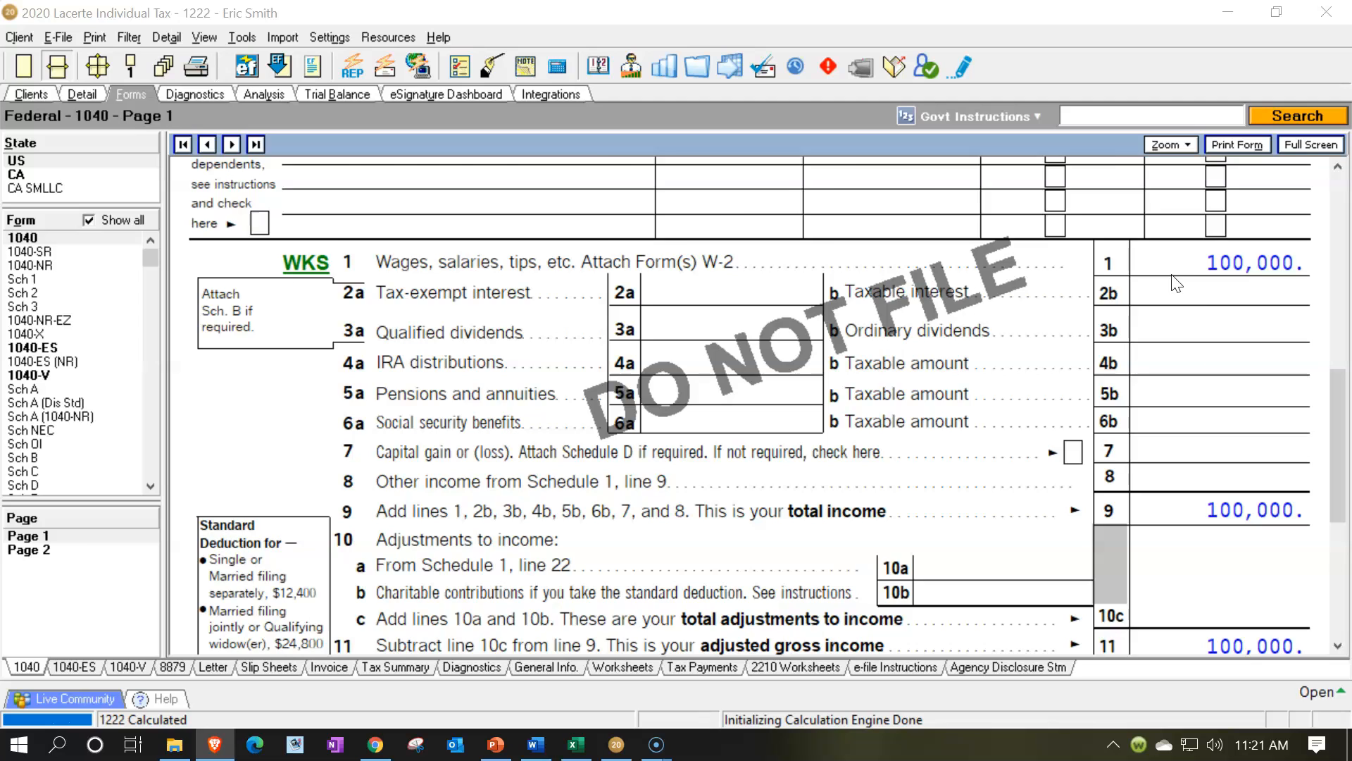
{"action": "scroll", "coordinate": [1173, 284], "scroll_direction": "down", "scroll_amount": 3}
{"action": "left_click", "coordinate": [1138, 497]}
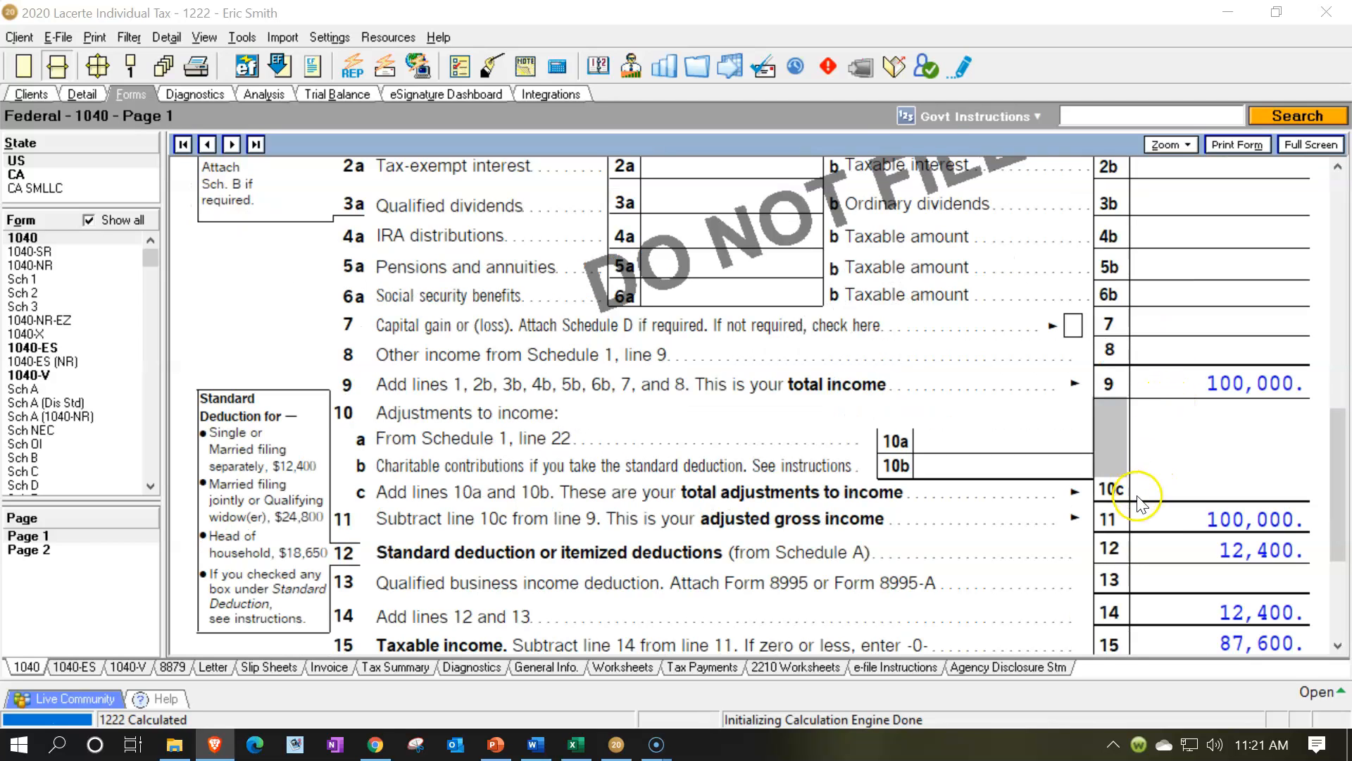
{"action": "left_click", "coordinate": [1152, 545]}
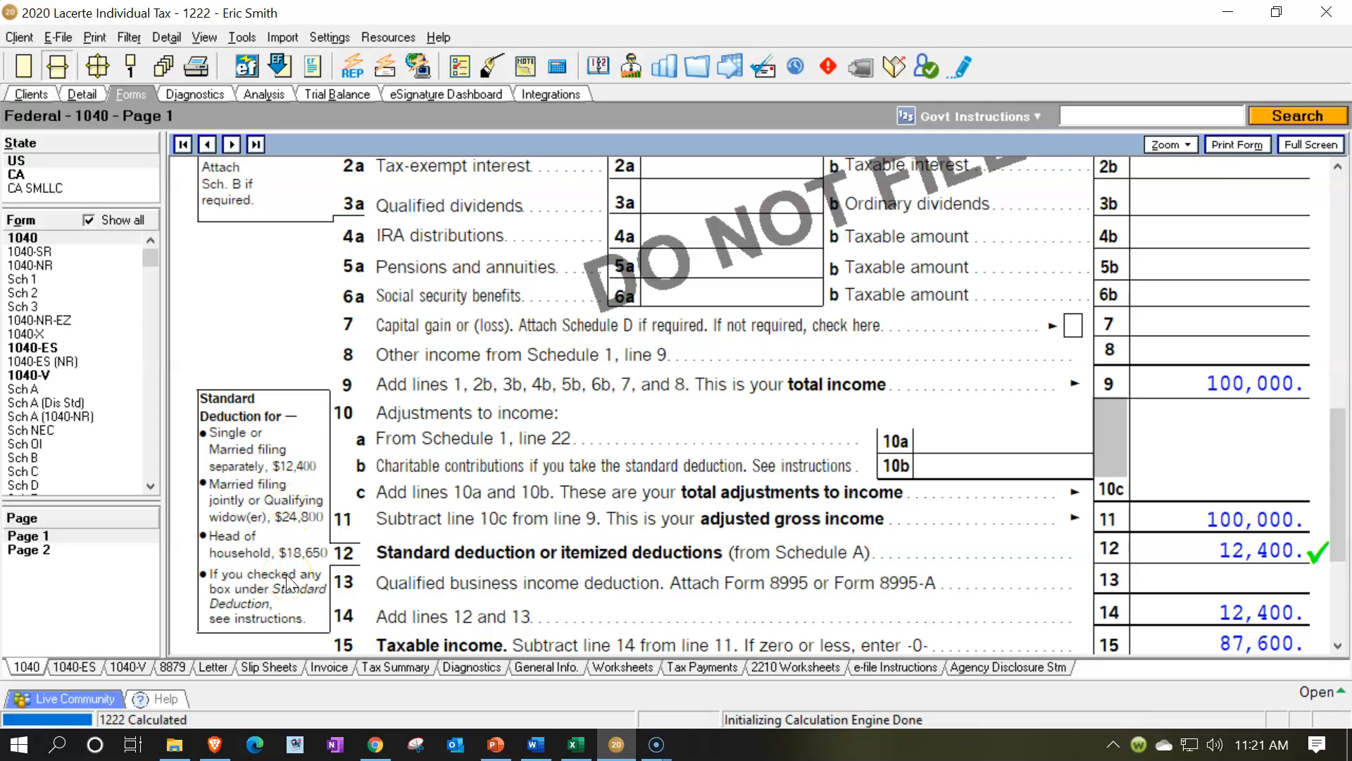
Switch to Excel, check the W-2 income entry on the Income Worksheet and return to the Tax Formula sheet
{"action": "left_click", "coordinate": [574, 743]}
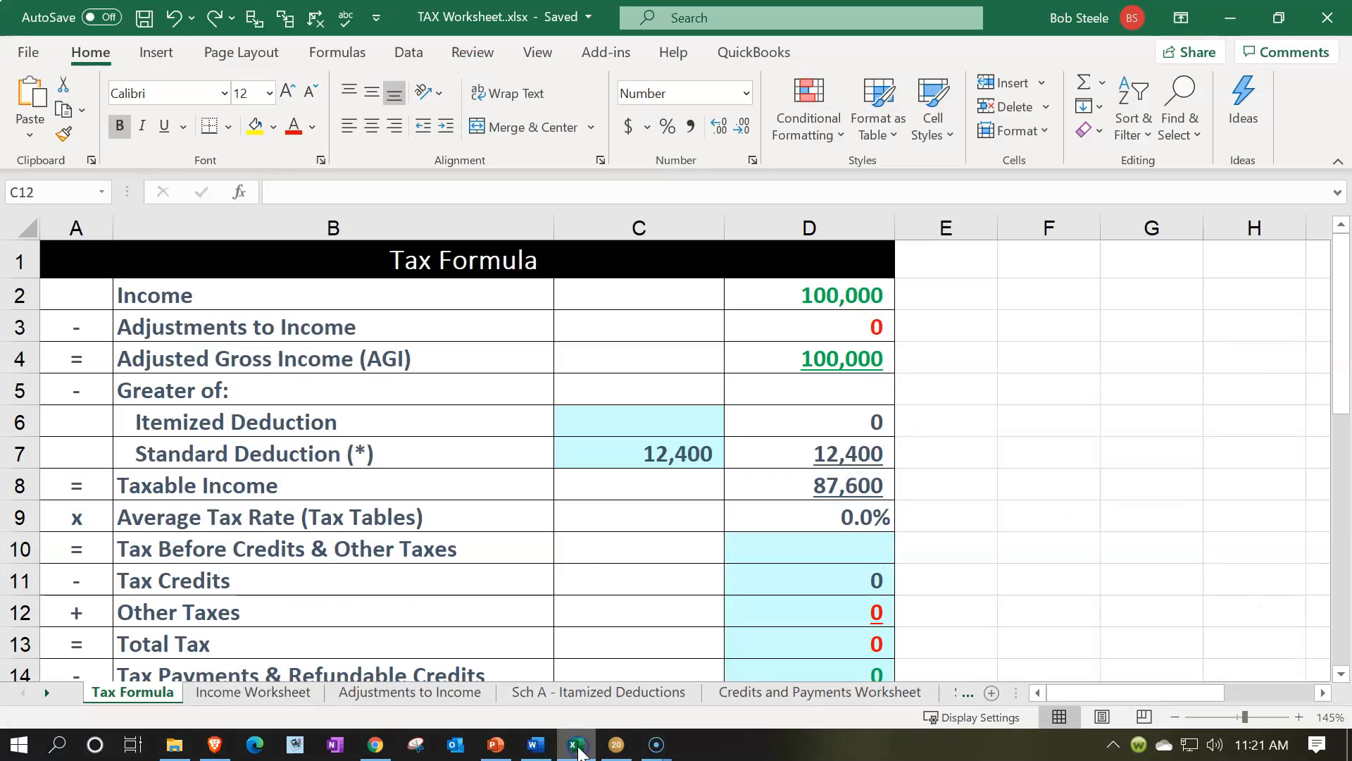
{"action": "left_click", "coordinate": [285, 692]}
{"action": "scroll", "coordinate": [621, 528], "scroll_direction": "up", "scroll_amount": 11}
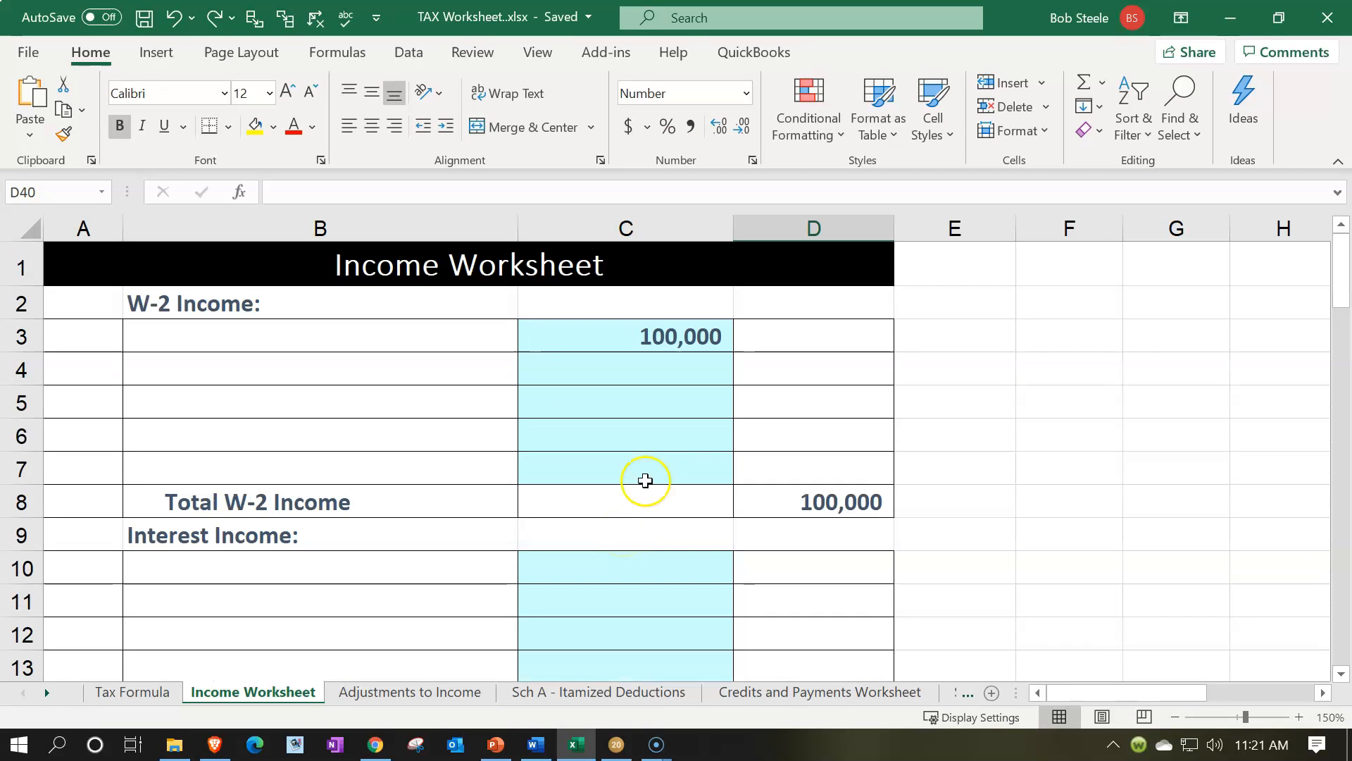
{"action": "left_click", "coordinate": [649, 336]}
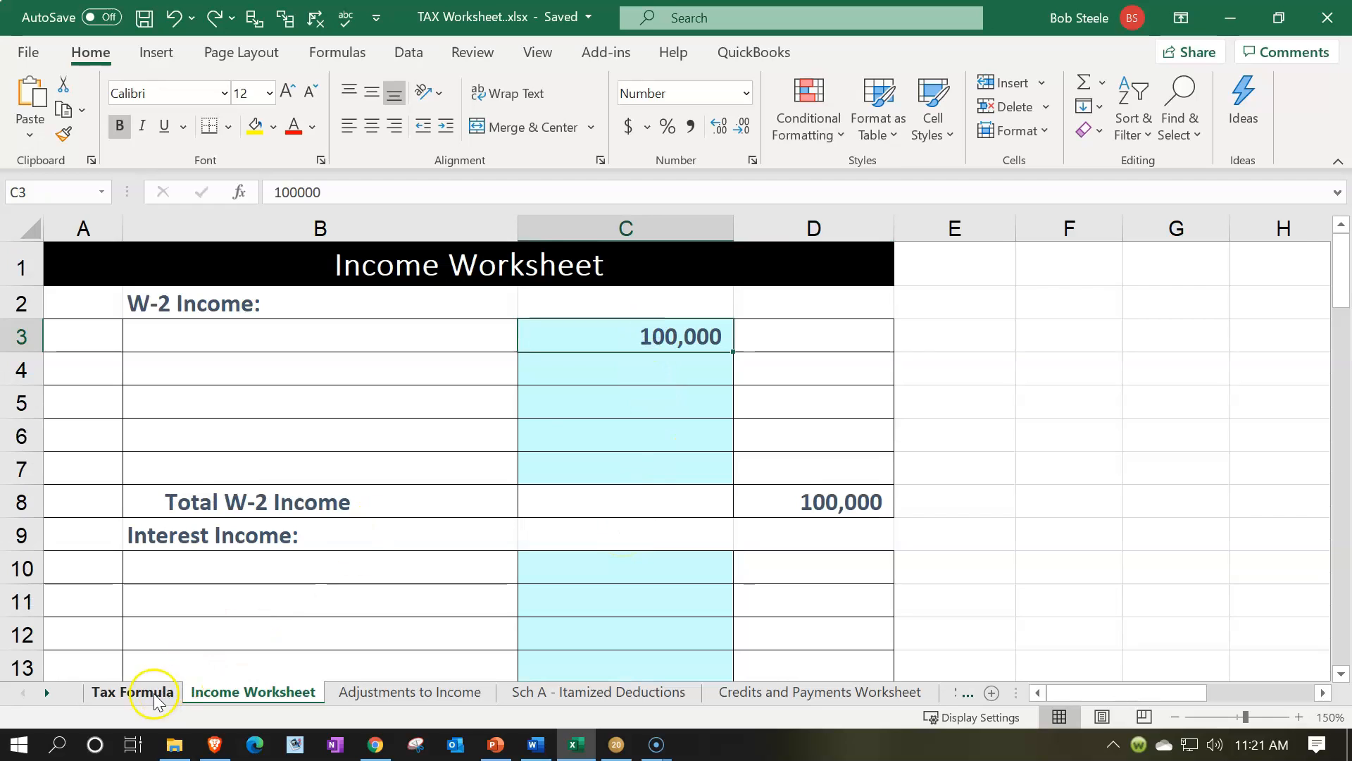
{"action": "left_click", "coordinate": [149, 692]}
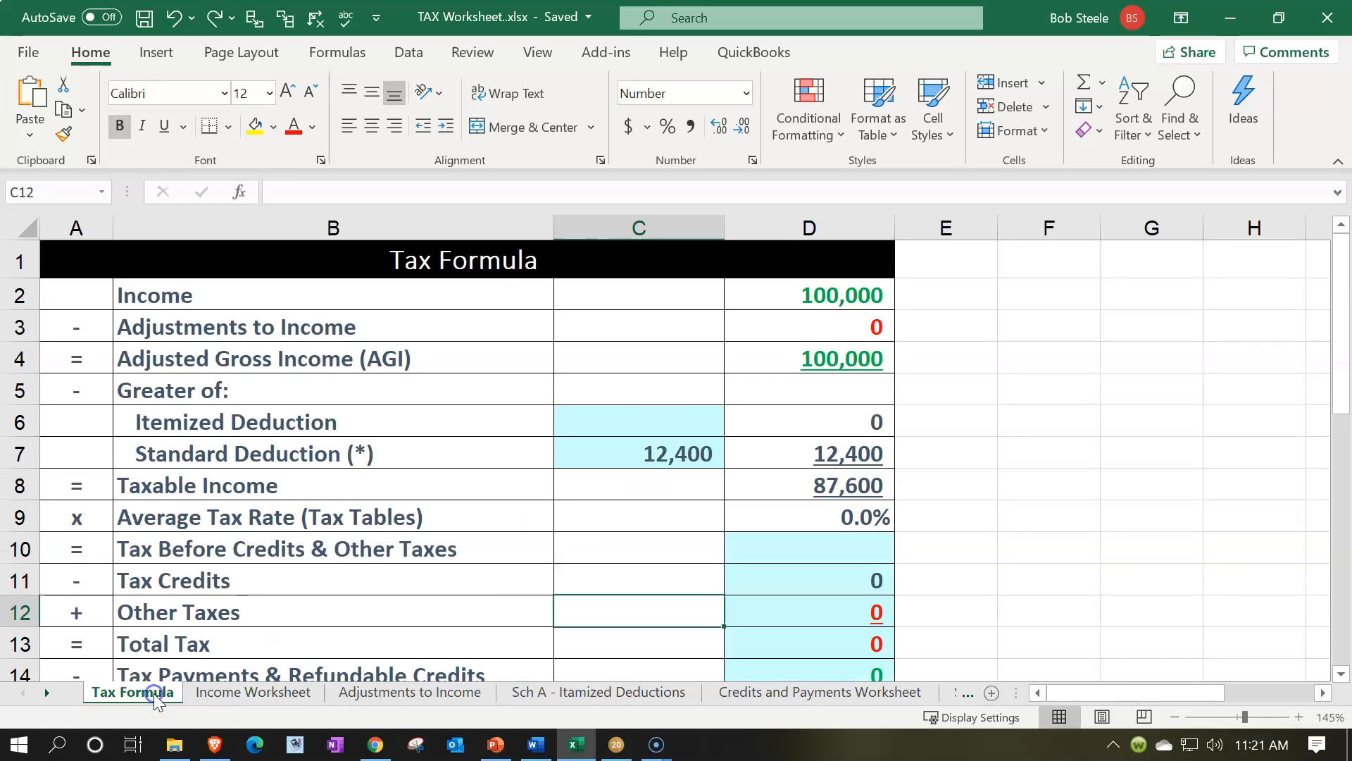
Inspect the standard deduction cell, the Single or MFS amount it references and the taxable income formula on the Tax Formula sheet
{"action": "left_click", "coordinate": [690, 422]}
{"action": "key", "text": "Down"}
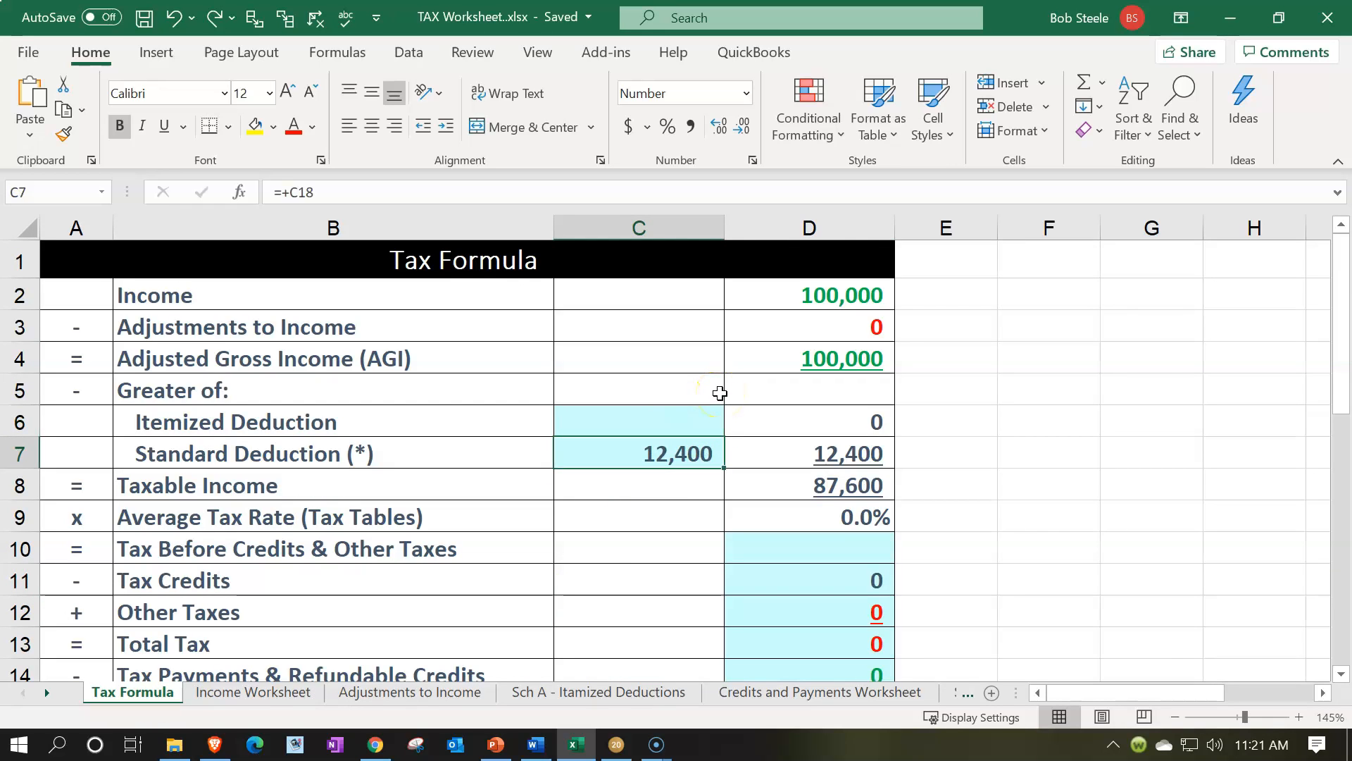
{"action": "scroll", "coordinate": [720, 393], "scroll_direction": "down", "scroll_amount": 4}
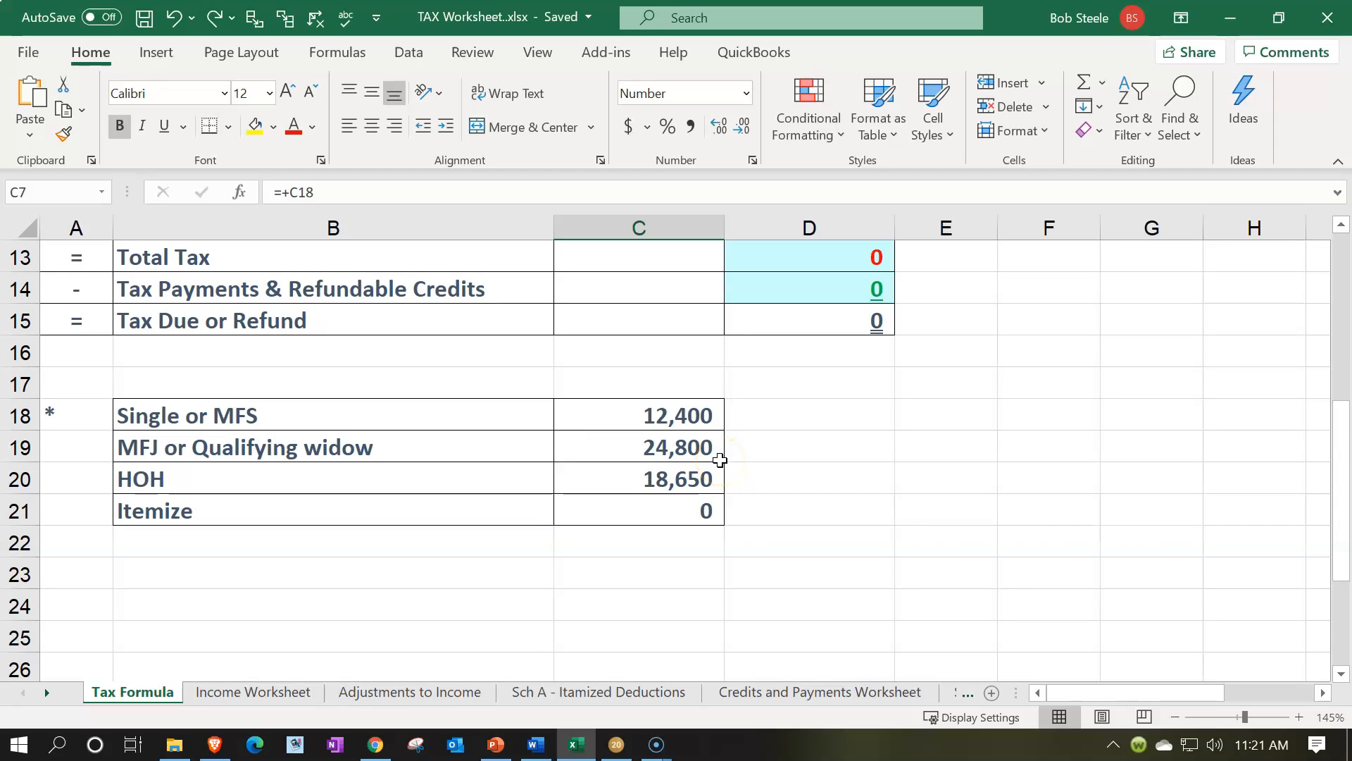
{"action": "left_click", "coordinate": [688, 416]}
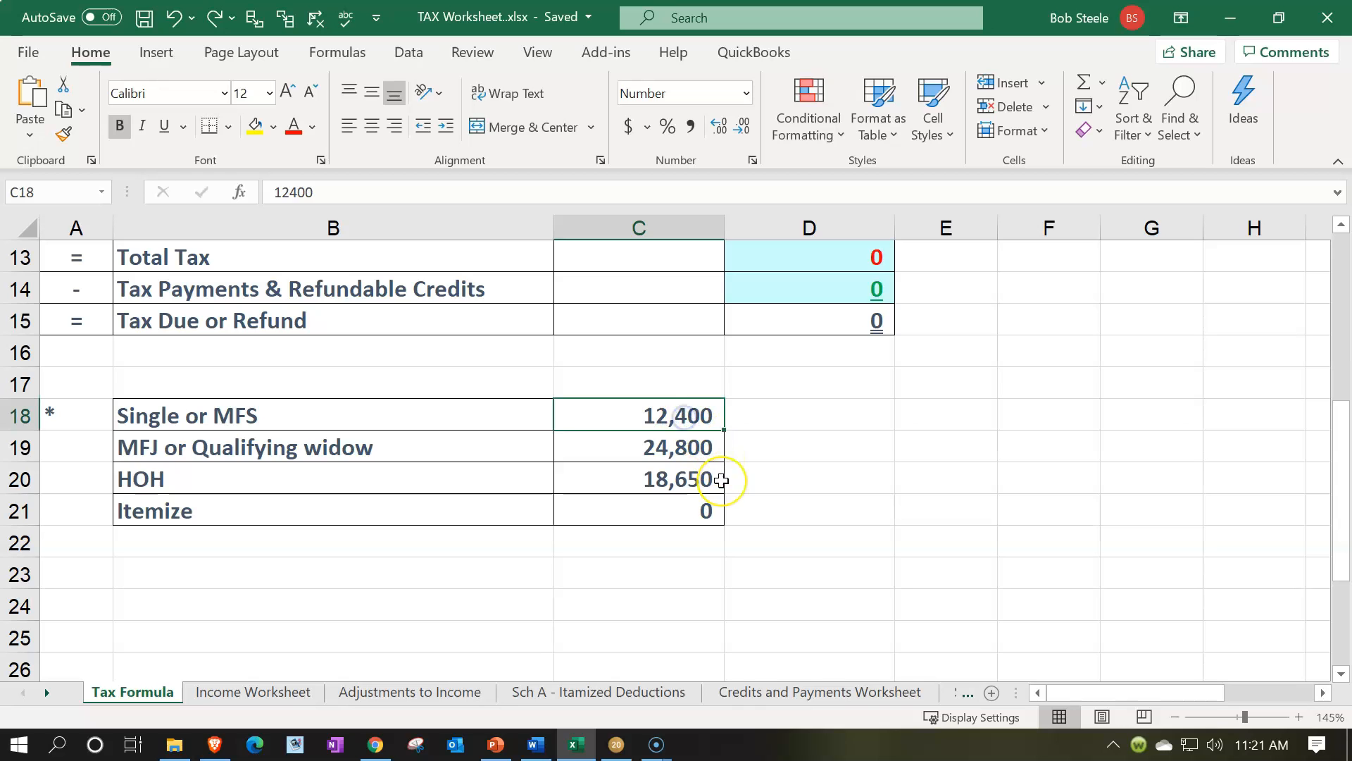
{"action": "scroll", "coordinate": [721, 479], "scroll_direction": "up", "scroll_amount": 4}
{"action": "scroll", "coordinate": [721, 479], "scroll_direction": "down", "scroll_amount": 1}
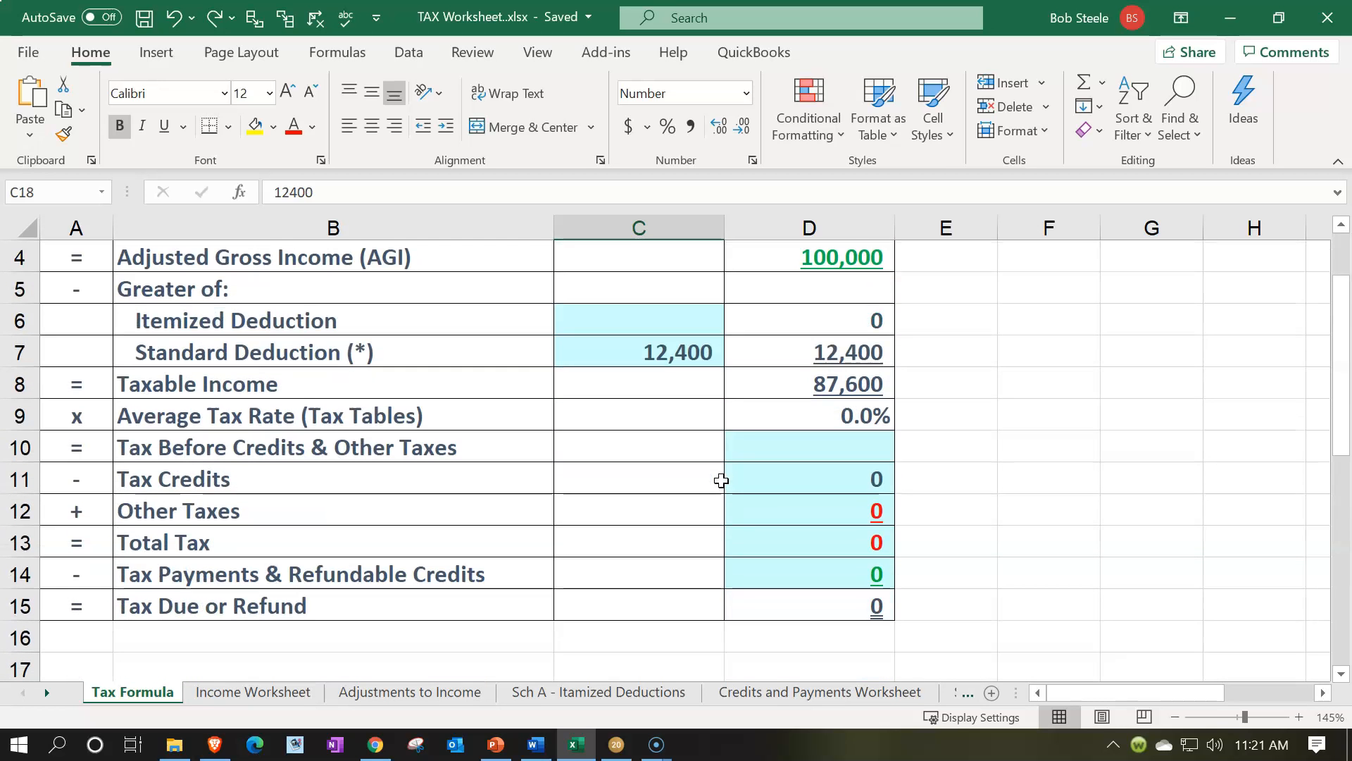
{"action": "left_click", "coordinate": [786, 384]}
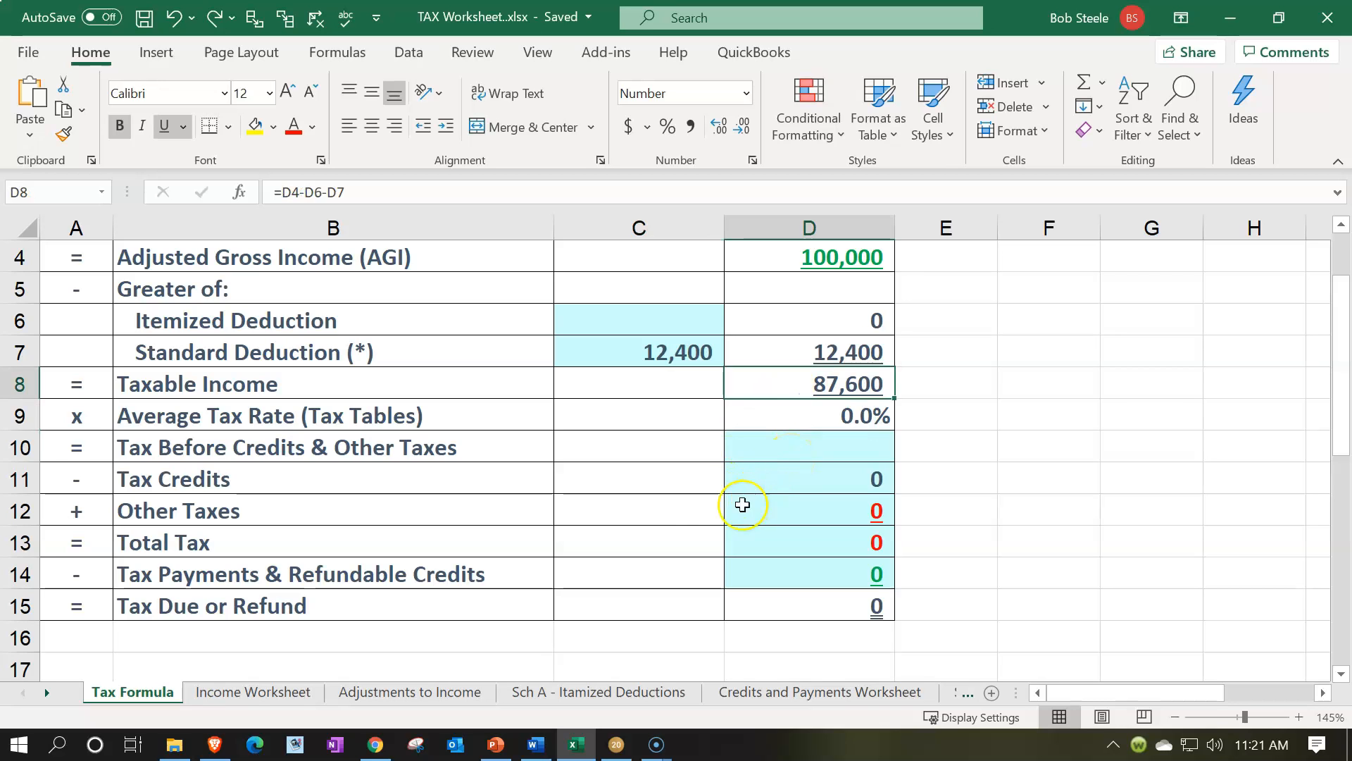
Switch to Lacerte, tick-mark the taxable income on line 15 and open page 2 of Form 1040
{"action": "left_click", "coordinate": [576, 754]}
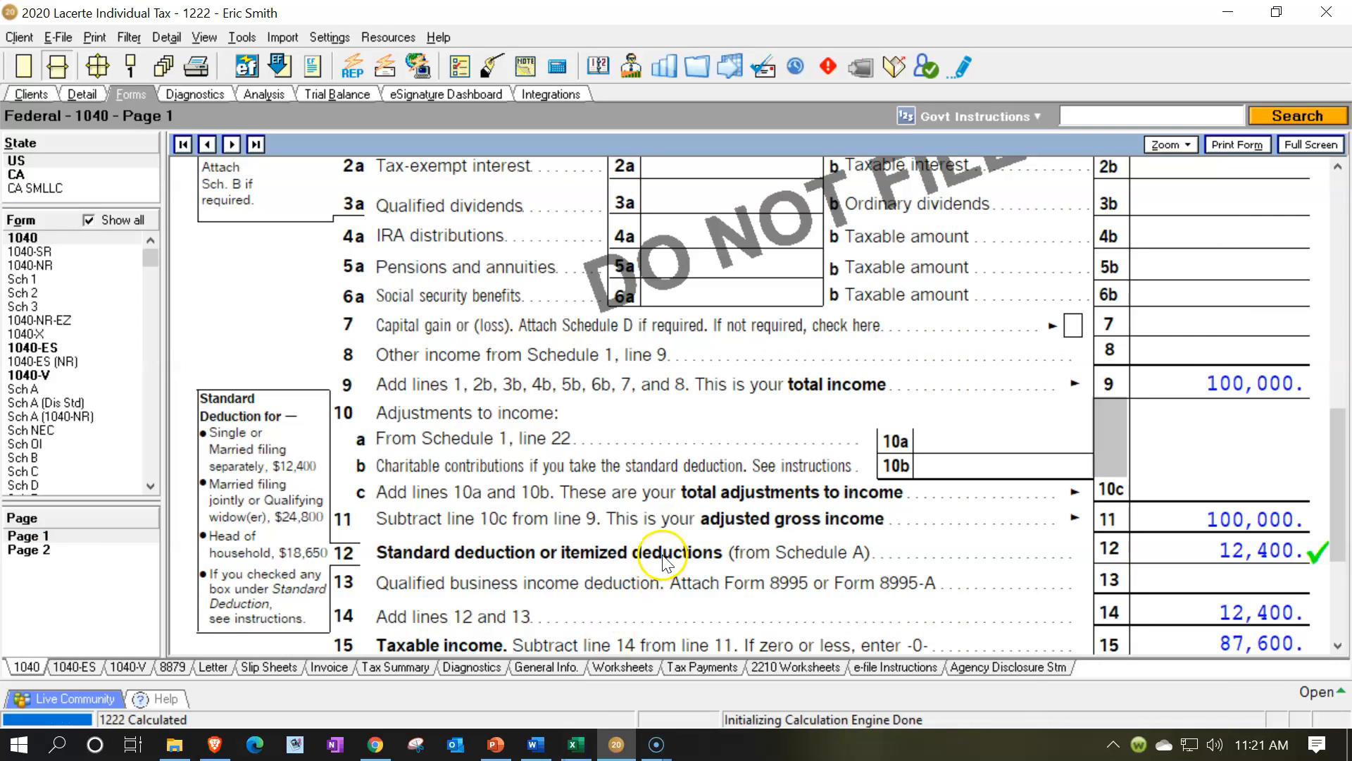
{"action": "left_click", "coordinate": [1187, 641]}
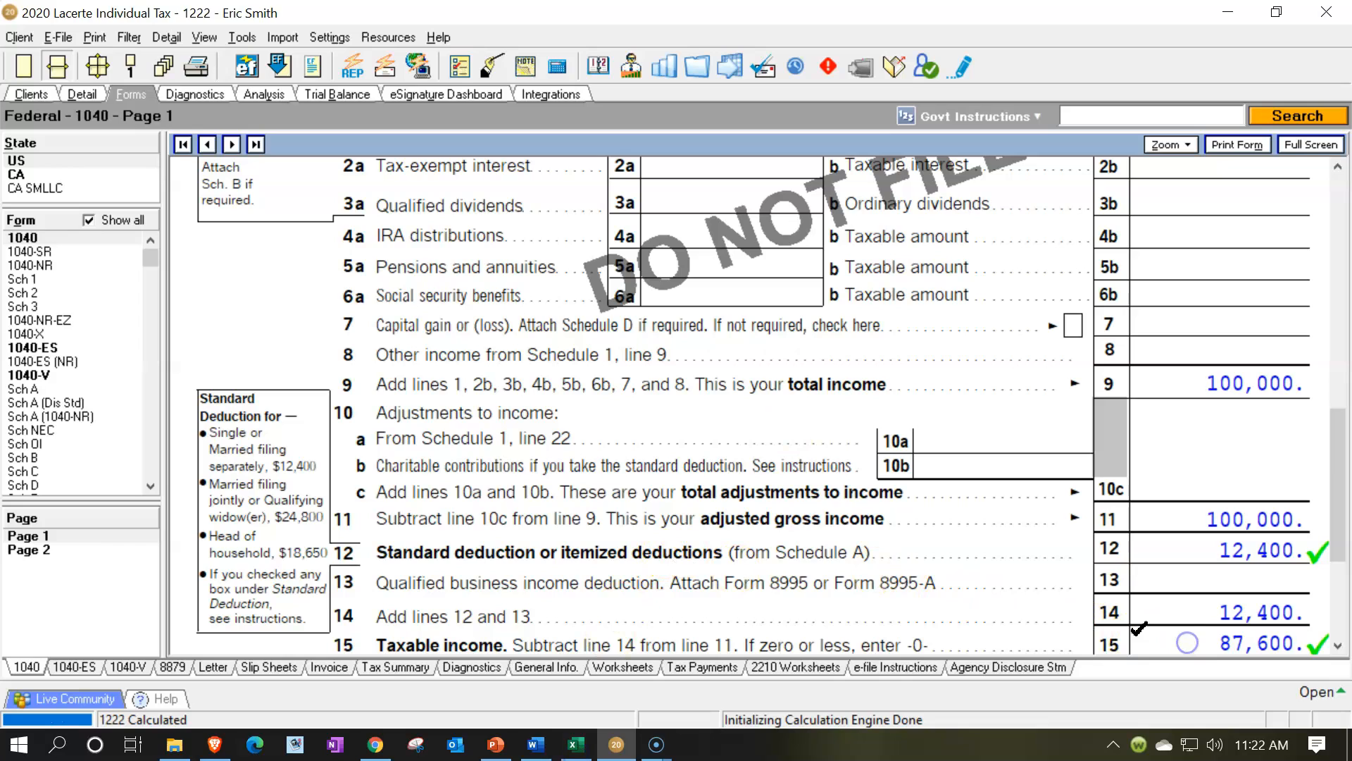
{"action": "left_click", "coordinate": [51, 551]}
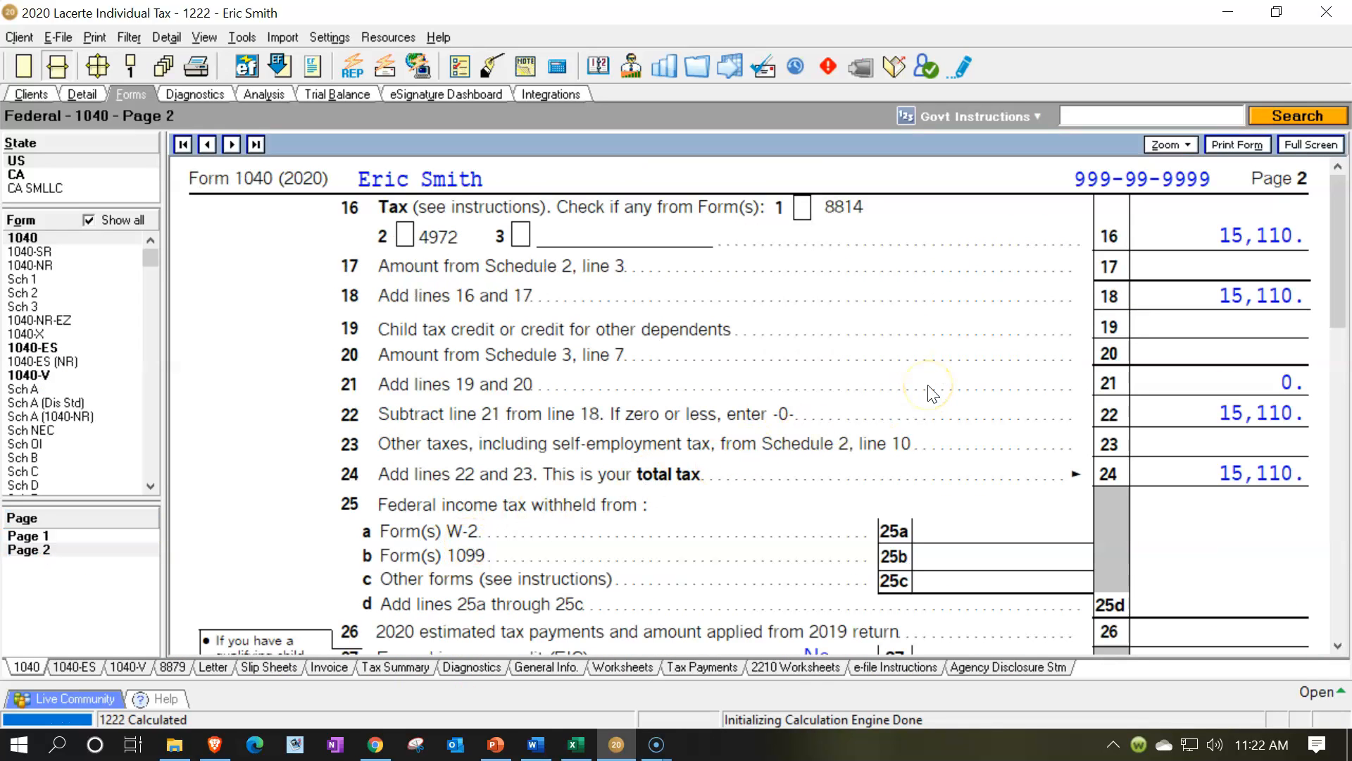
Switch to Excel and enter 15,110 as Tax Before Credits & Other Taxes in cell D10
{"action": "left_click", "coordinate": [574, 747]}
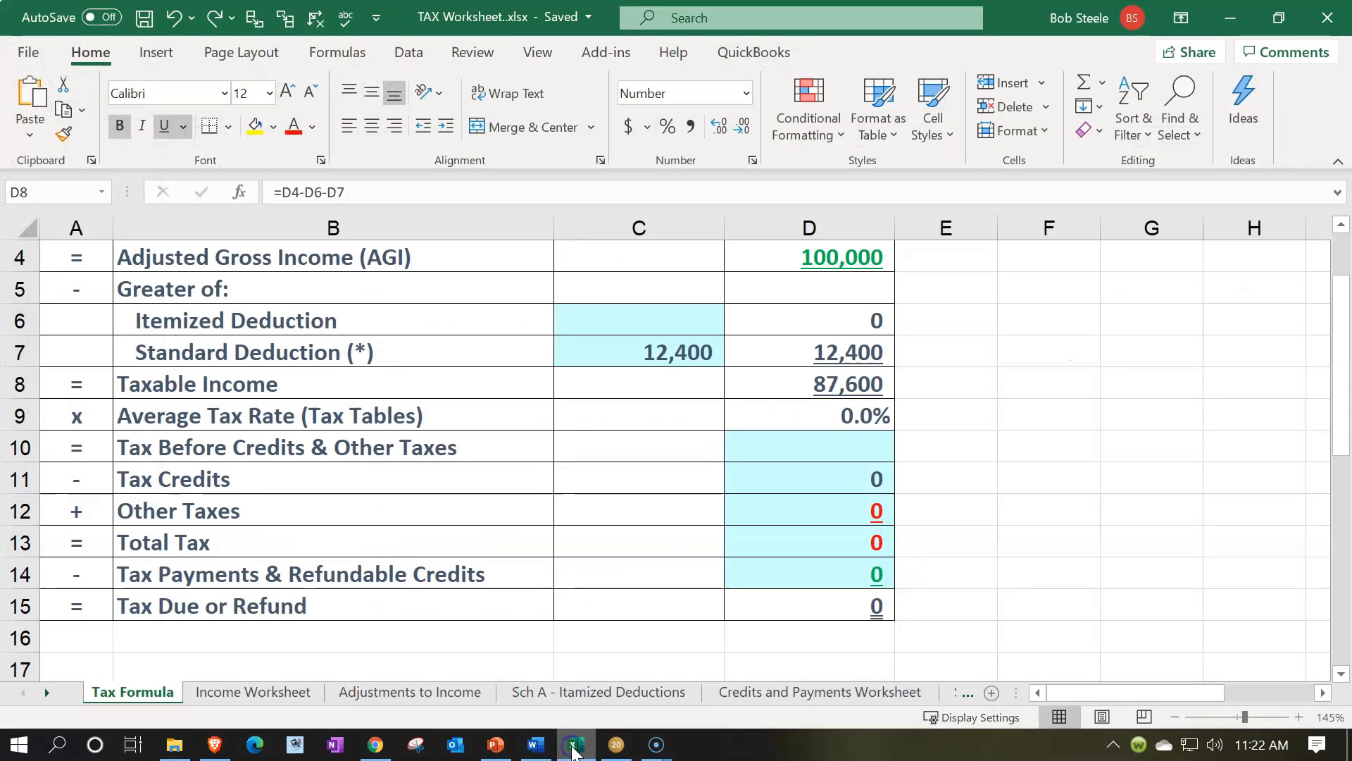
{"action": "left_click", "coordinate": [832, 445]}
{"action": "type", "text": "1"}
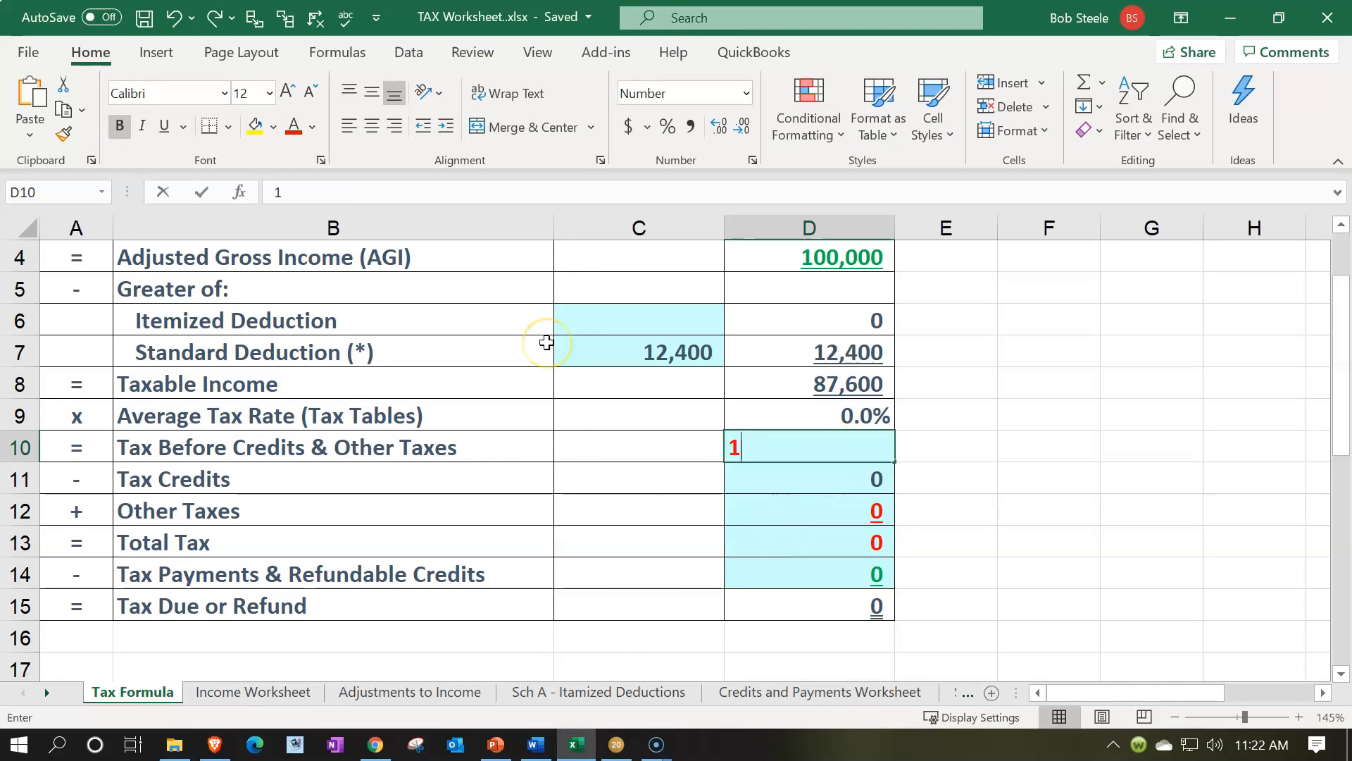
{"action": "type", "text": "5,110"}
{"action": "key", "text": "Return"}
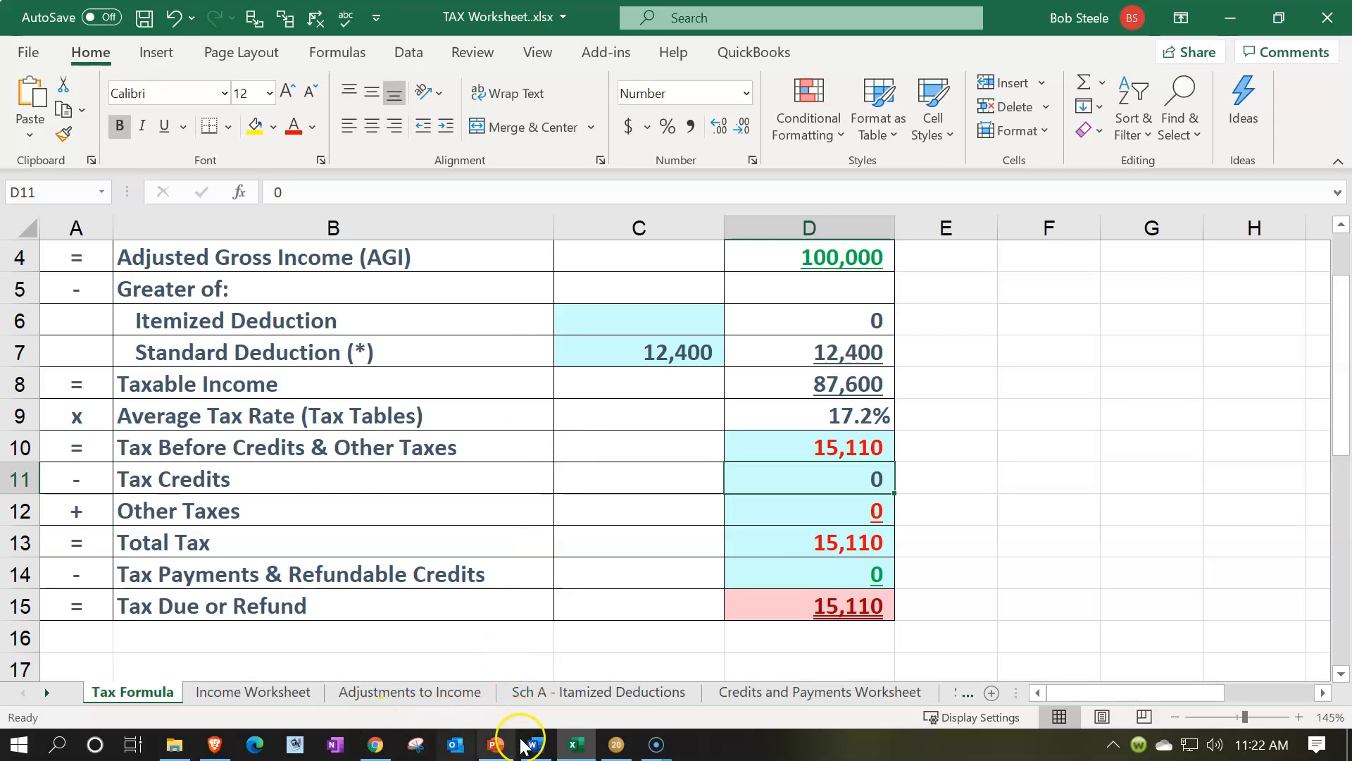
Switch to Lacerte, stop showing all forms in the form list, and open the Federal Income Tax Summary to review it through the tax rates
{"action": "left_click", "coordinate": [616, 744]}
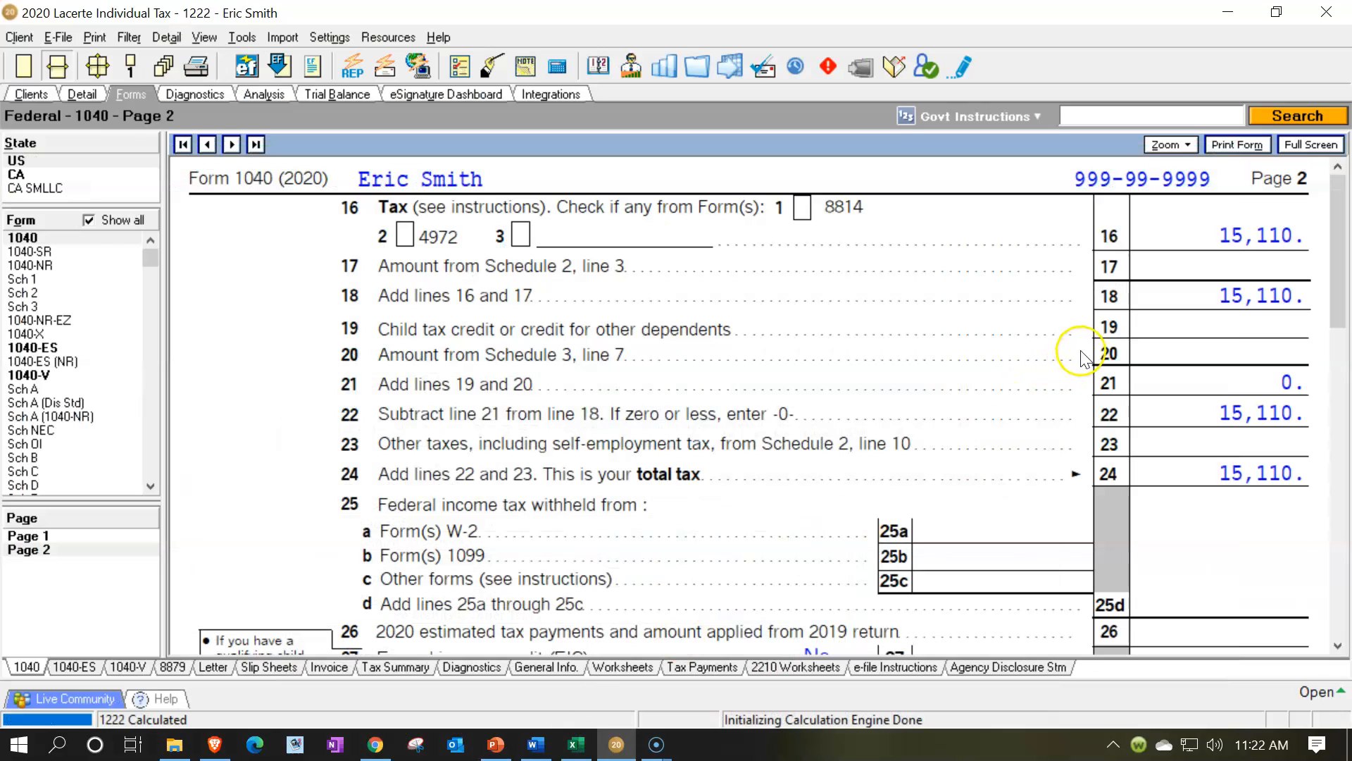
{"action": "scroll", "coordinate": [1091, 352], "scroll_direction": "down", "scroll_amount": 3}
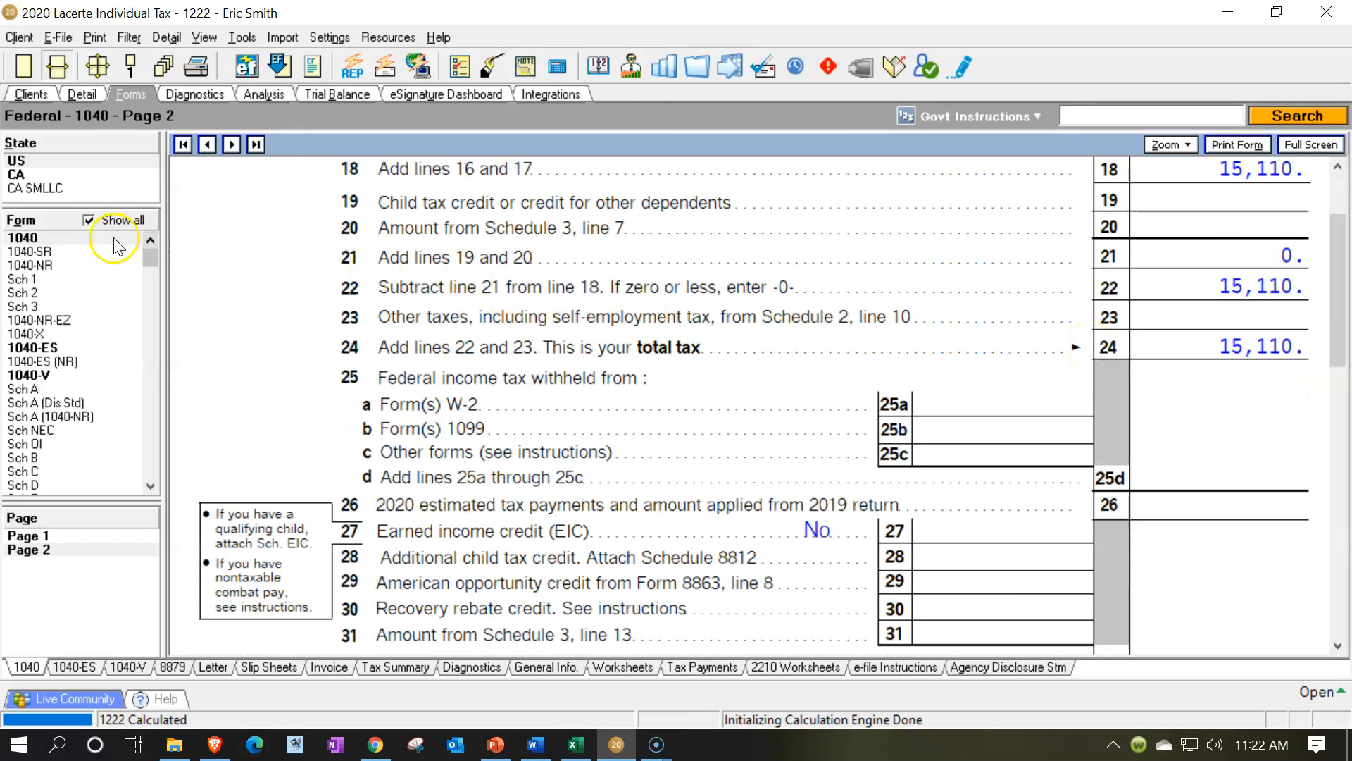
{"action": "left_click", "coordinate": [87, 222]}
{"action": "left_click", "coordinate": [73, 334]}
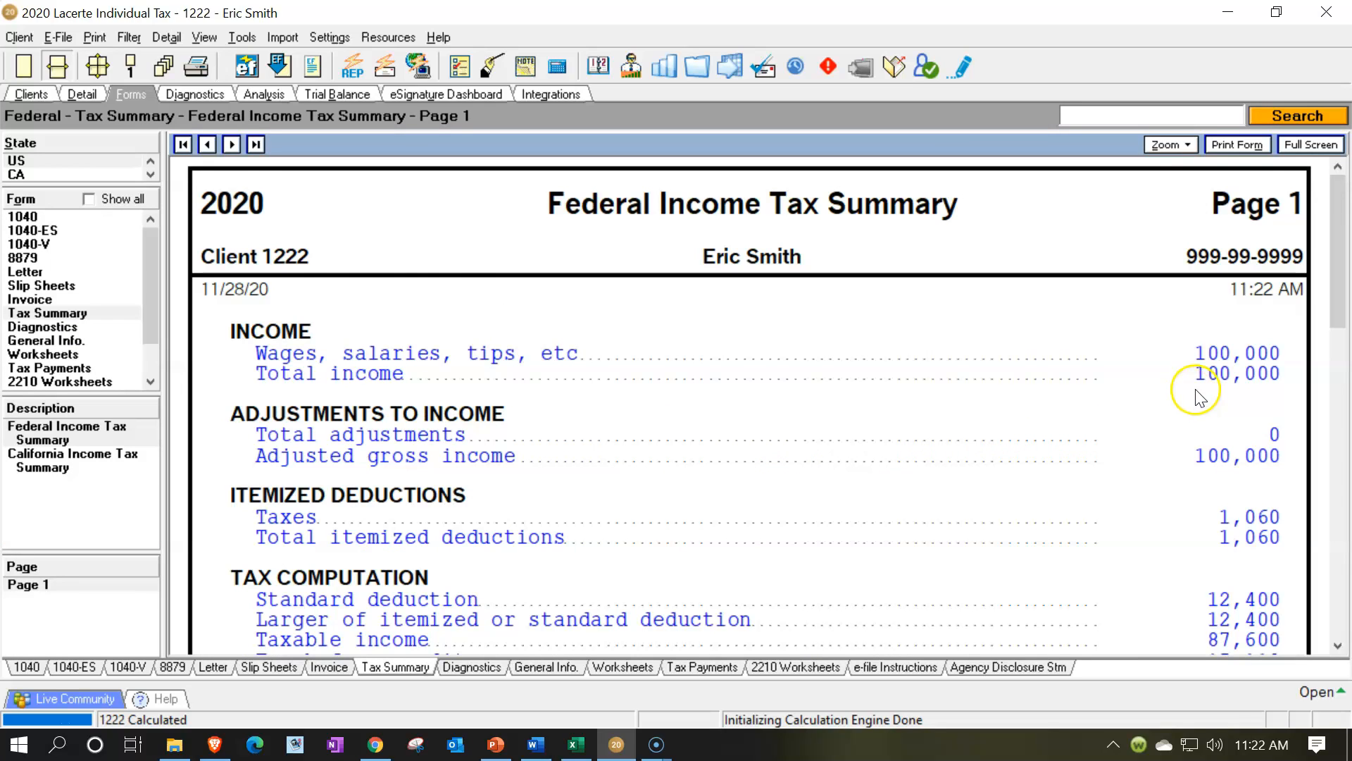
{"action": "scroll", "coordinate": [1180, 433], "scroll_direction": "down", "scroll_amount": 3}
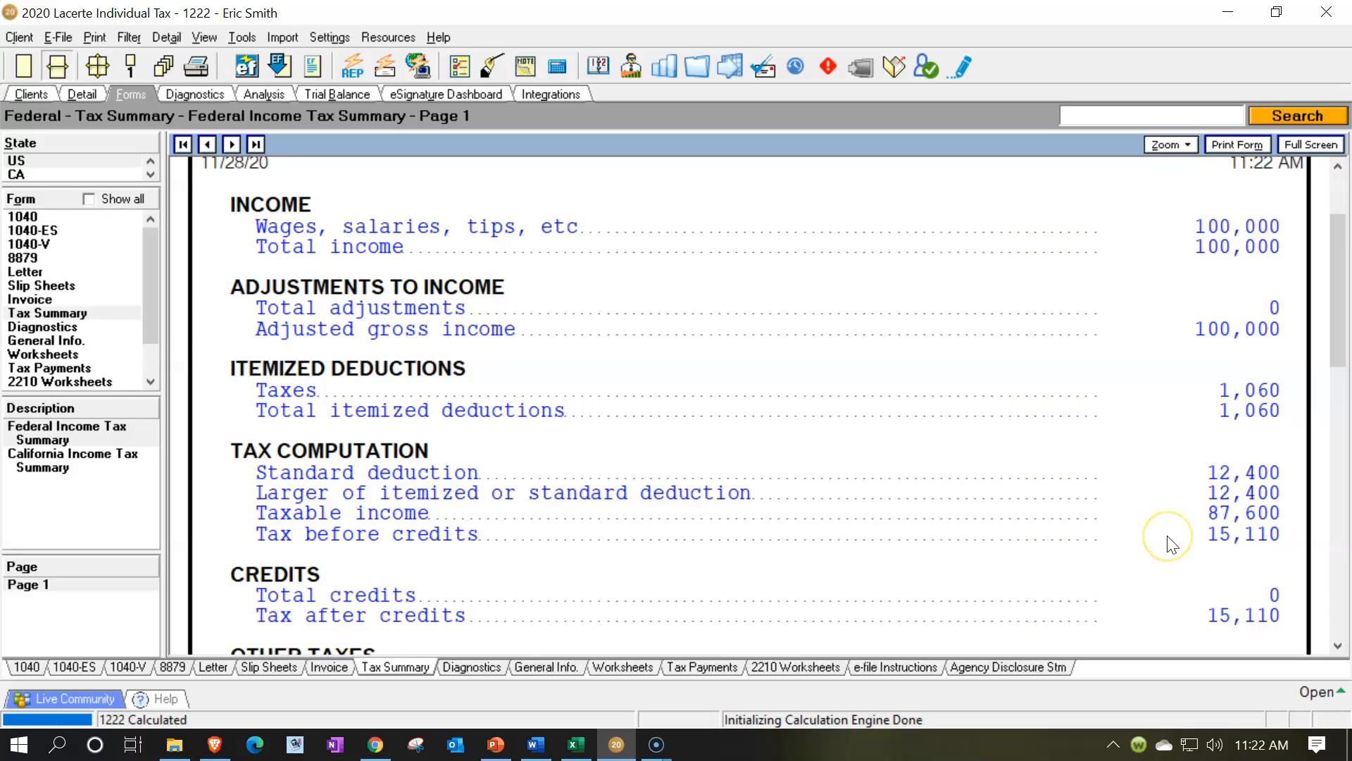
{"action": "scroll", "coordinate": [1169, 542], "scroll_direction": "down", "scroll_amount": 5}
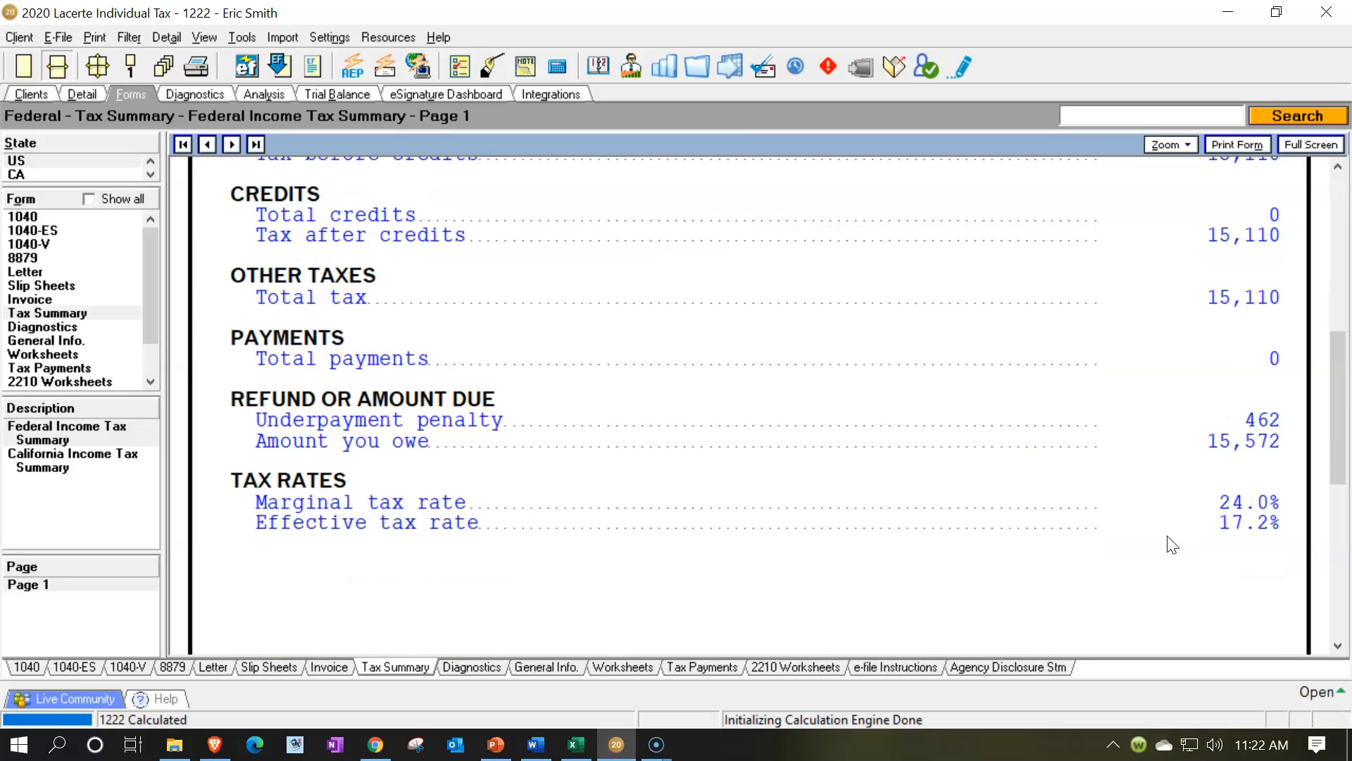
{"action": "scroll", "coordinate": [1171, 544], "scroll_direction": "up", "scroll_amount": 2}
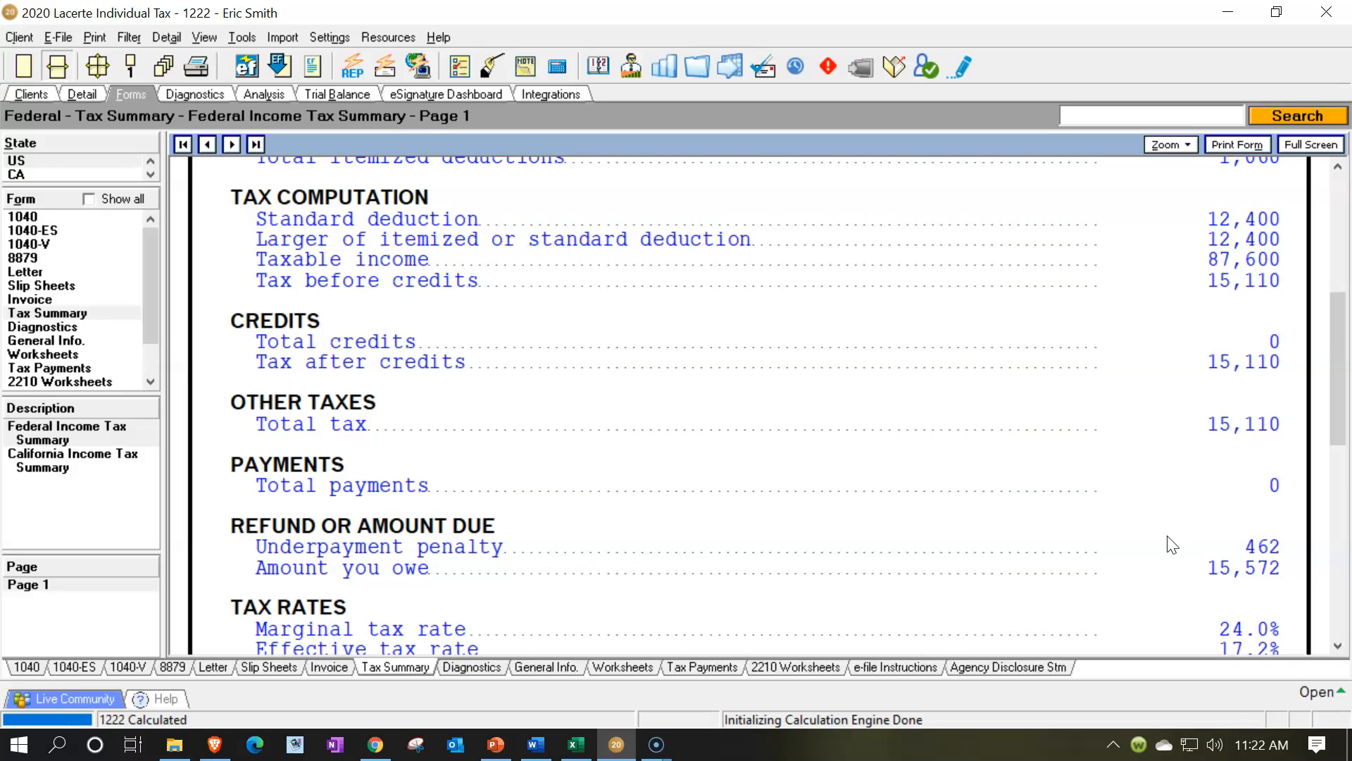
{"action": "left_click", "coordinate": [1166, 533]}
Compare the tax summary with the 2020 federal tax brackets on slide 4 in PowerPoint, and return to the Excel Tax Formula sheet
{"action": "left_click", "coordinate": [496, 744]}
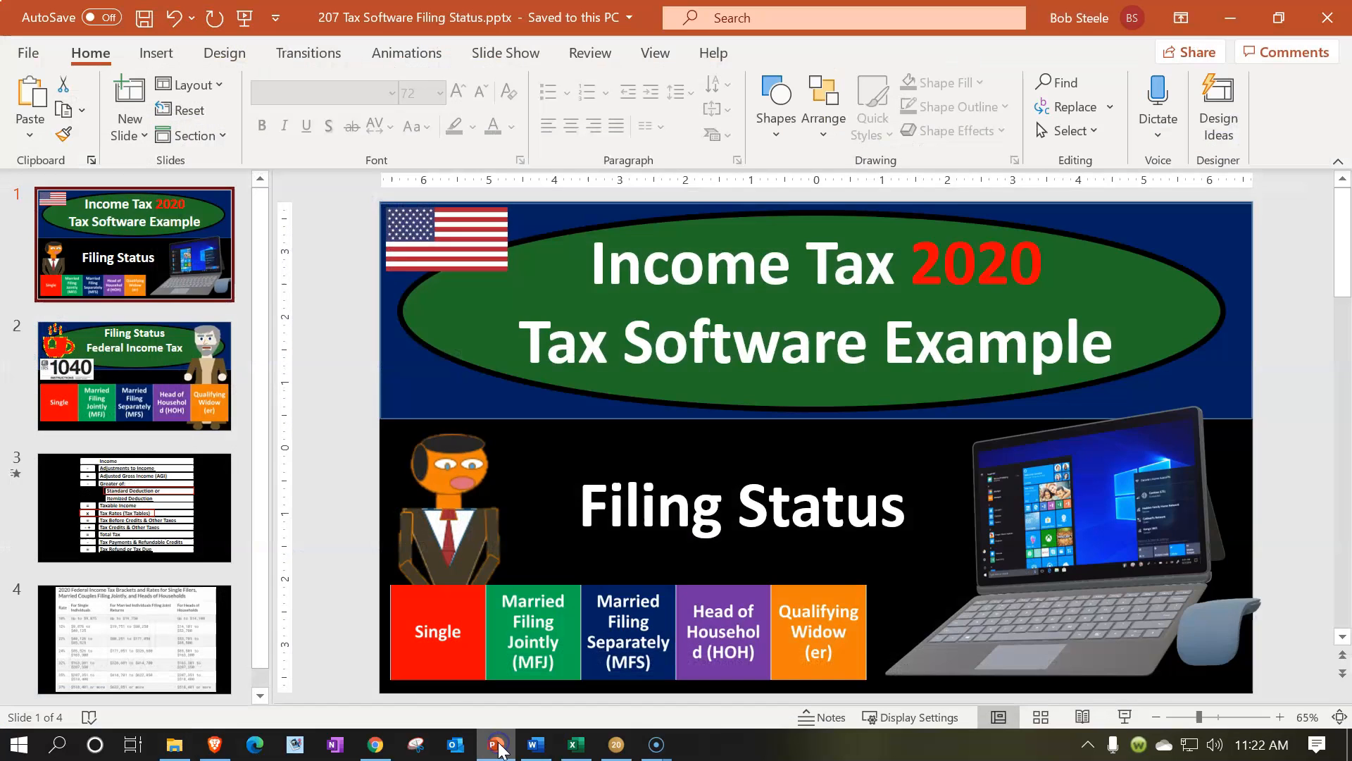
{"action": "left_click", "coordinate": [131, 604]}
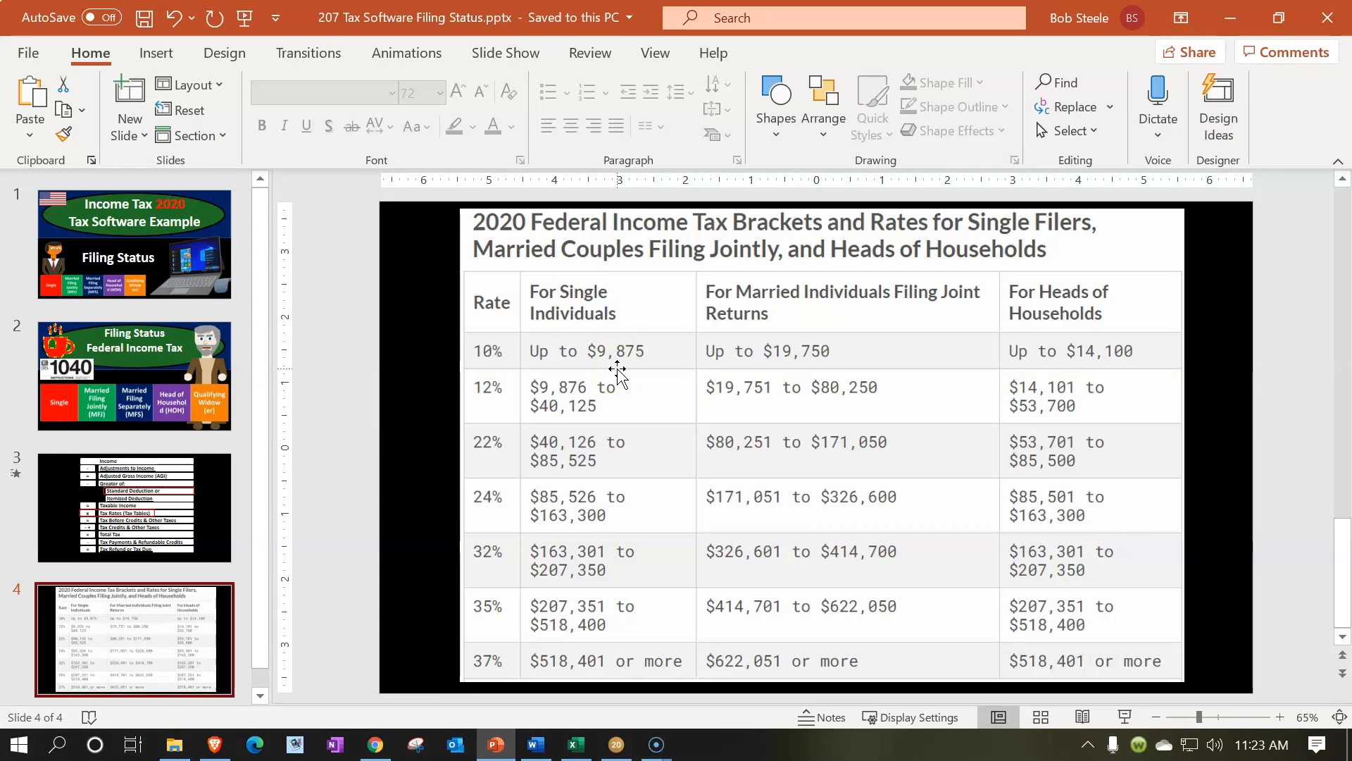
{"action": "left_click", "coordinate": [497, 748]}
{"action": "left_click", "coordinate": [1150, 627]}
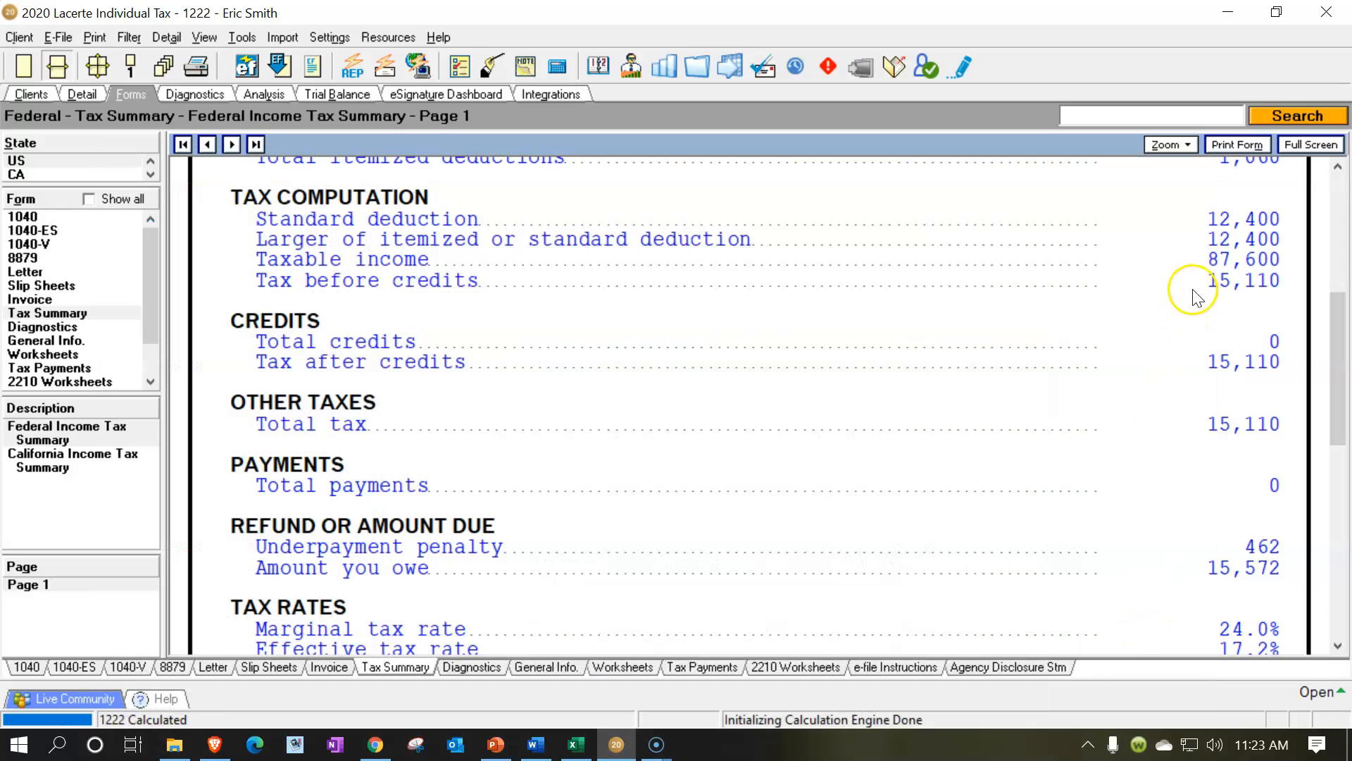
{"action": "left_click", "coordinate": [496, 748]}
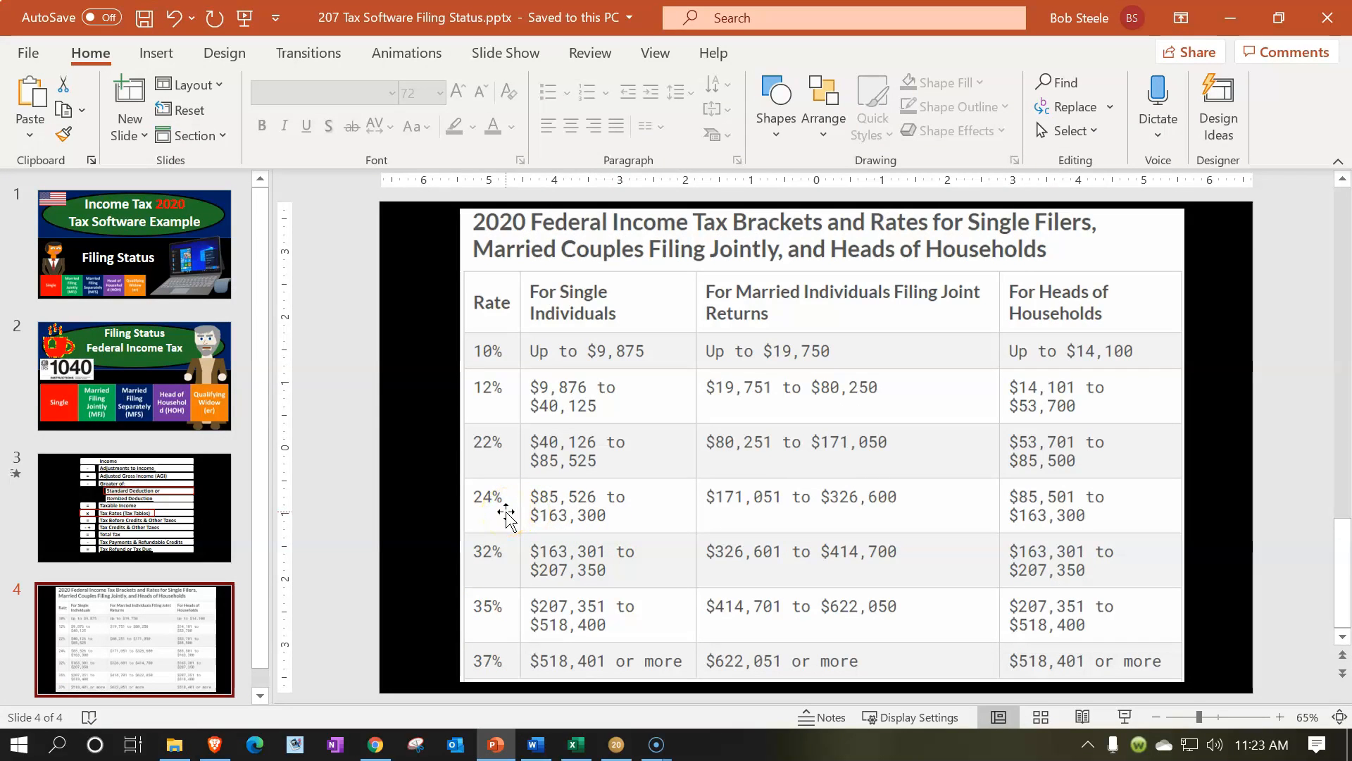
{"action": "left_click", "coordinate": [495, 744]}
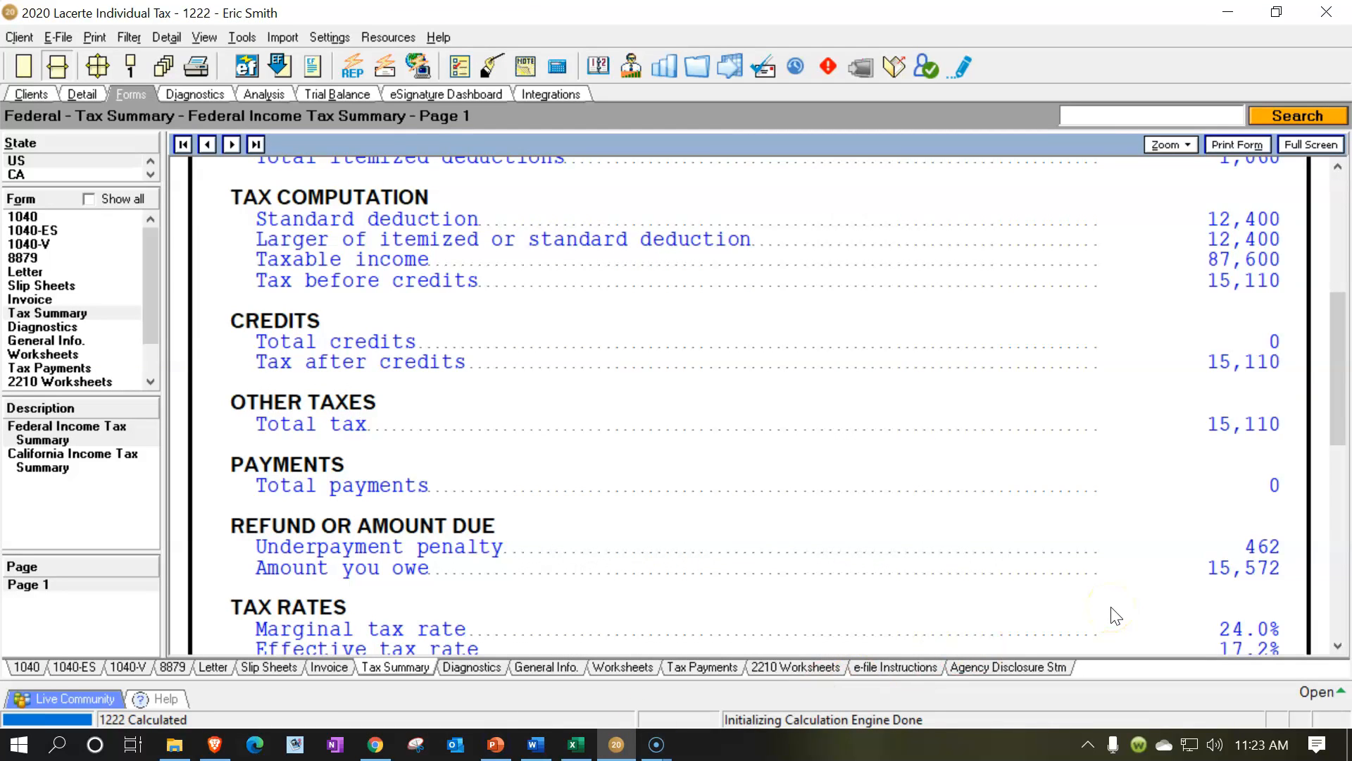
{"action": "scroll", "coordinate": [929, 477], "scroll_direction": "up", "scroll_amount": 5}
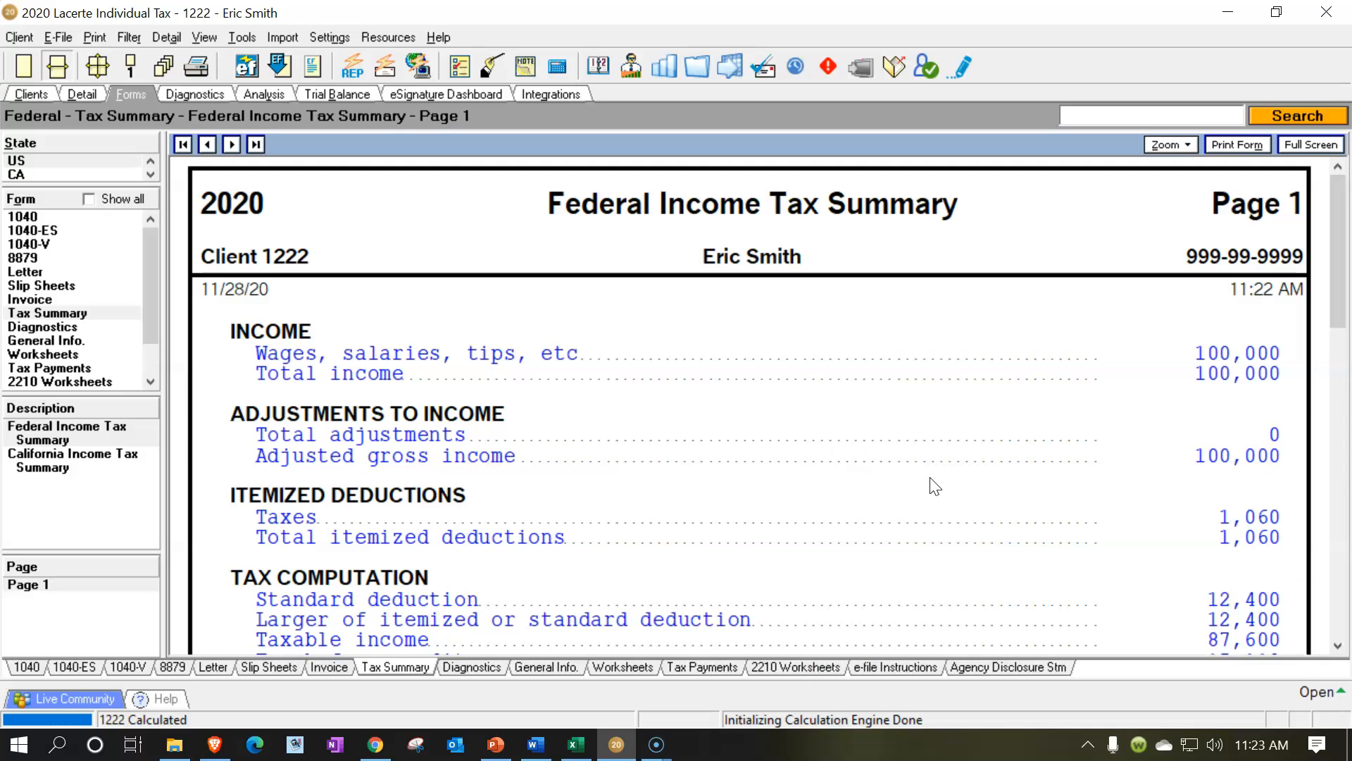
{"action": "left_click", "coordinate": [579, 748]}
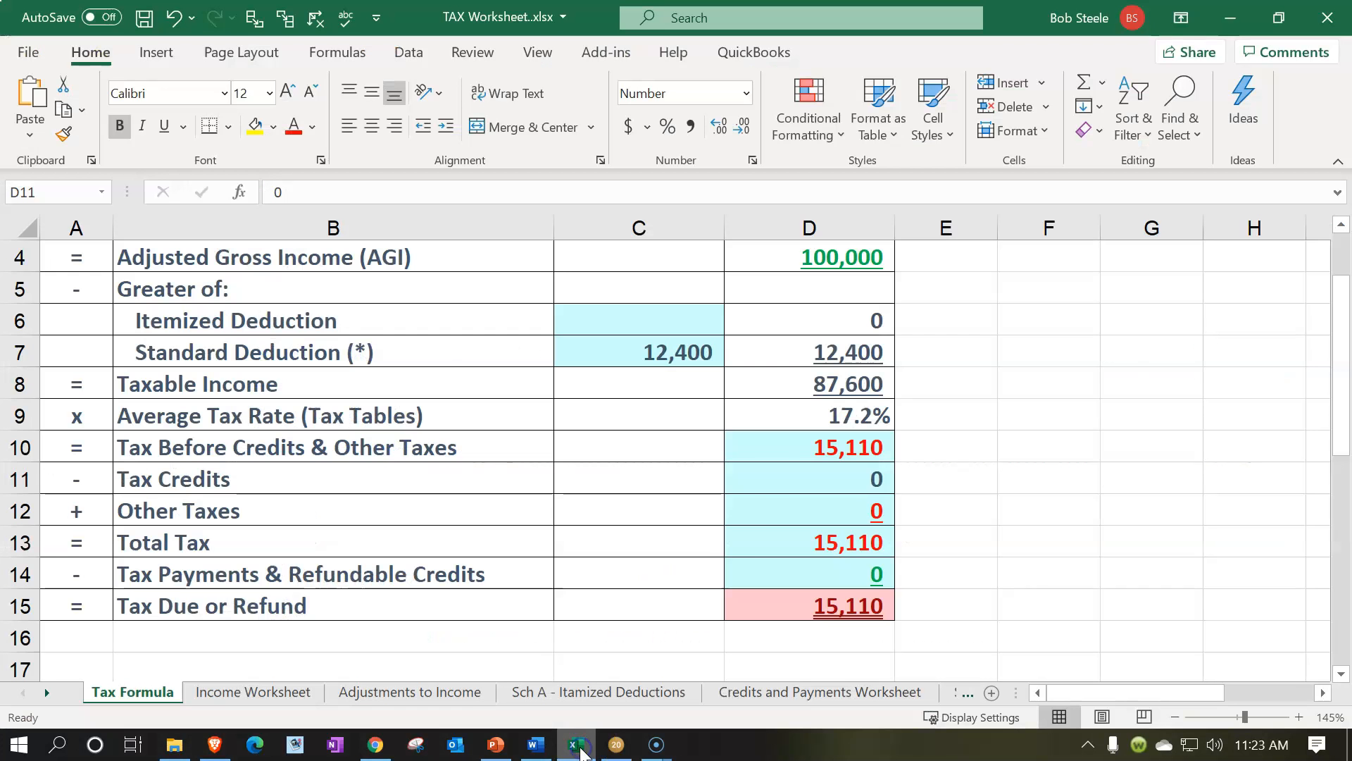
Enter 100,000 as the comparison income in cell E2 and 12,400 as the standard deduction in cell E7
{"action": "scroll", "coordinate": [915, 453], "scroll_direction": "up", "scroll_amount": 1}
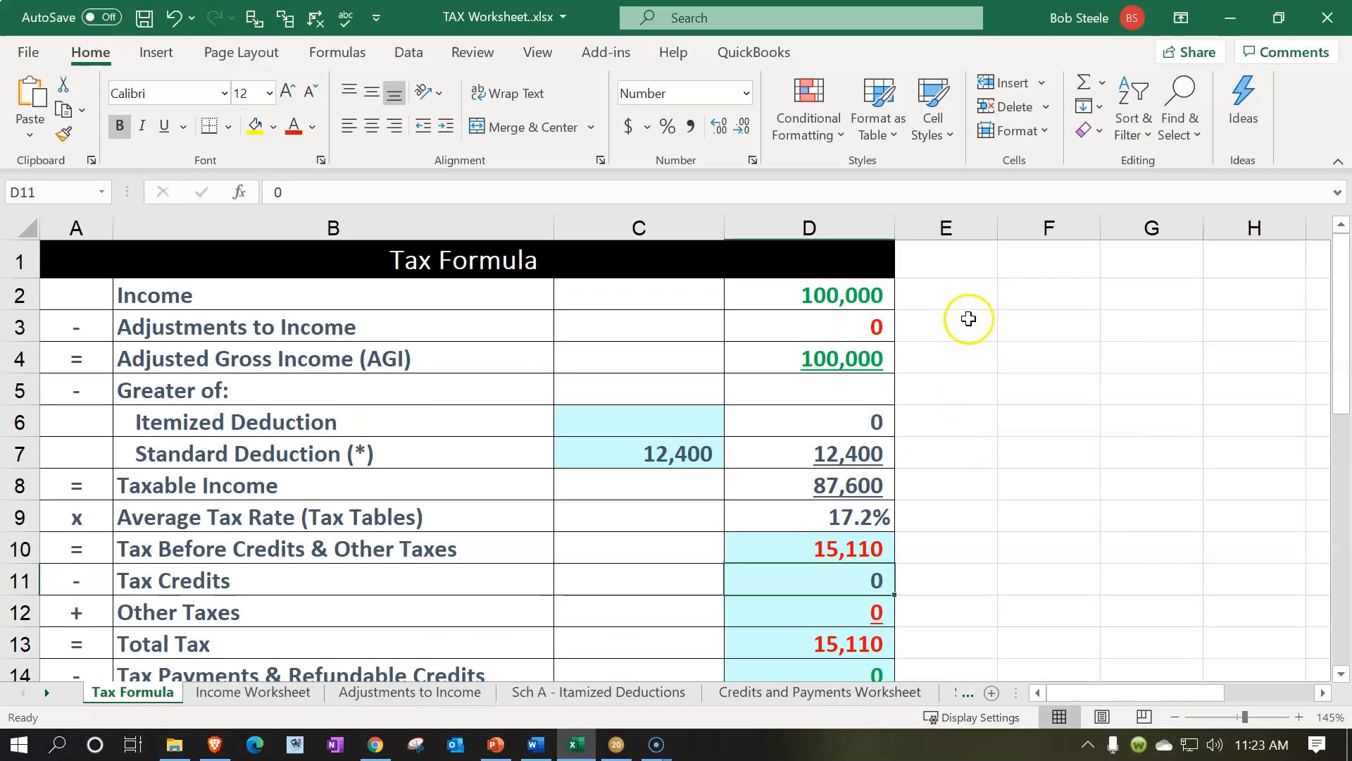
{"action": "left_click", "coordinate": [966, 288]}
{"action": "type", "text": "100,000"}
{"action": "key", "text": "Return"}
{"action": "key", "text": "Return"}
{"action": "key", "text": "Return"}
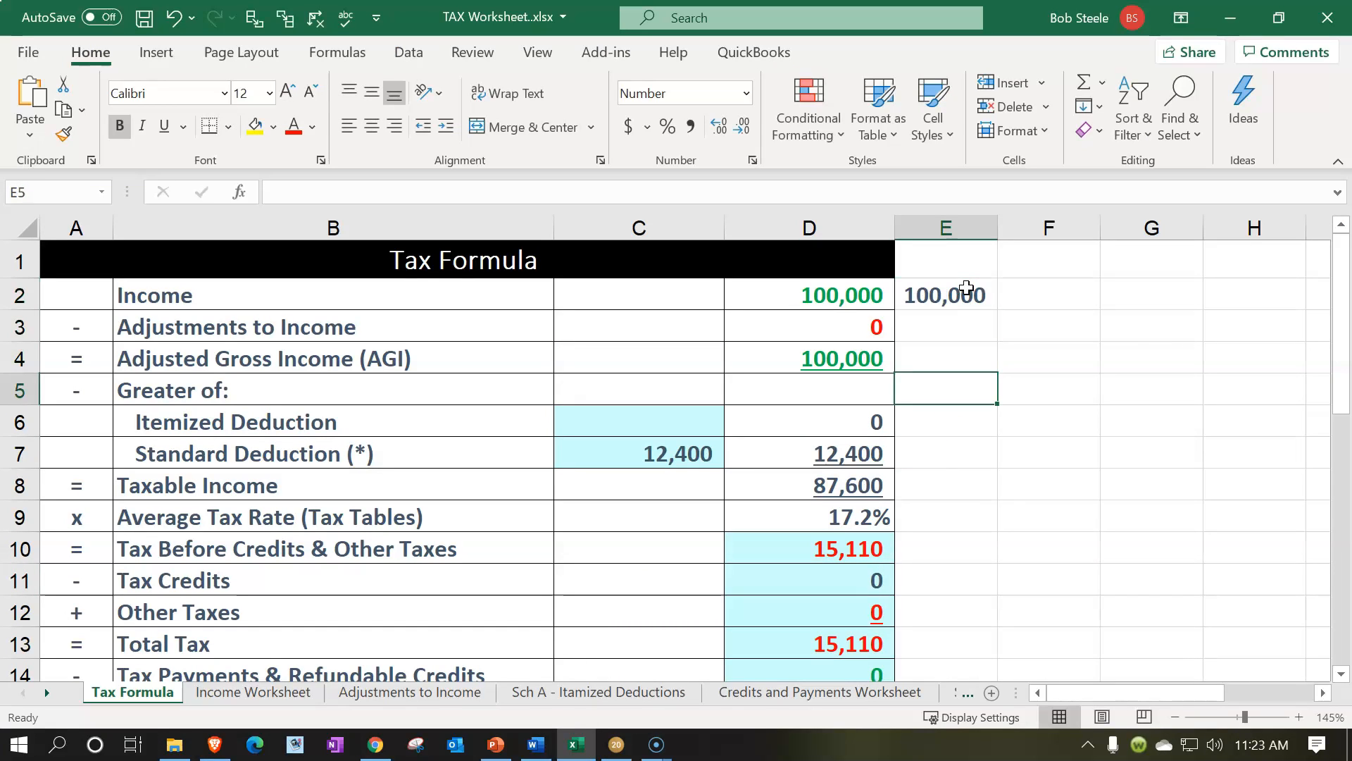
{"action": "key", "text": "Return"}
{"action": "key", "text": "Return"}
{"action": "type", "text": "124000"}
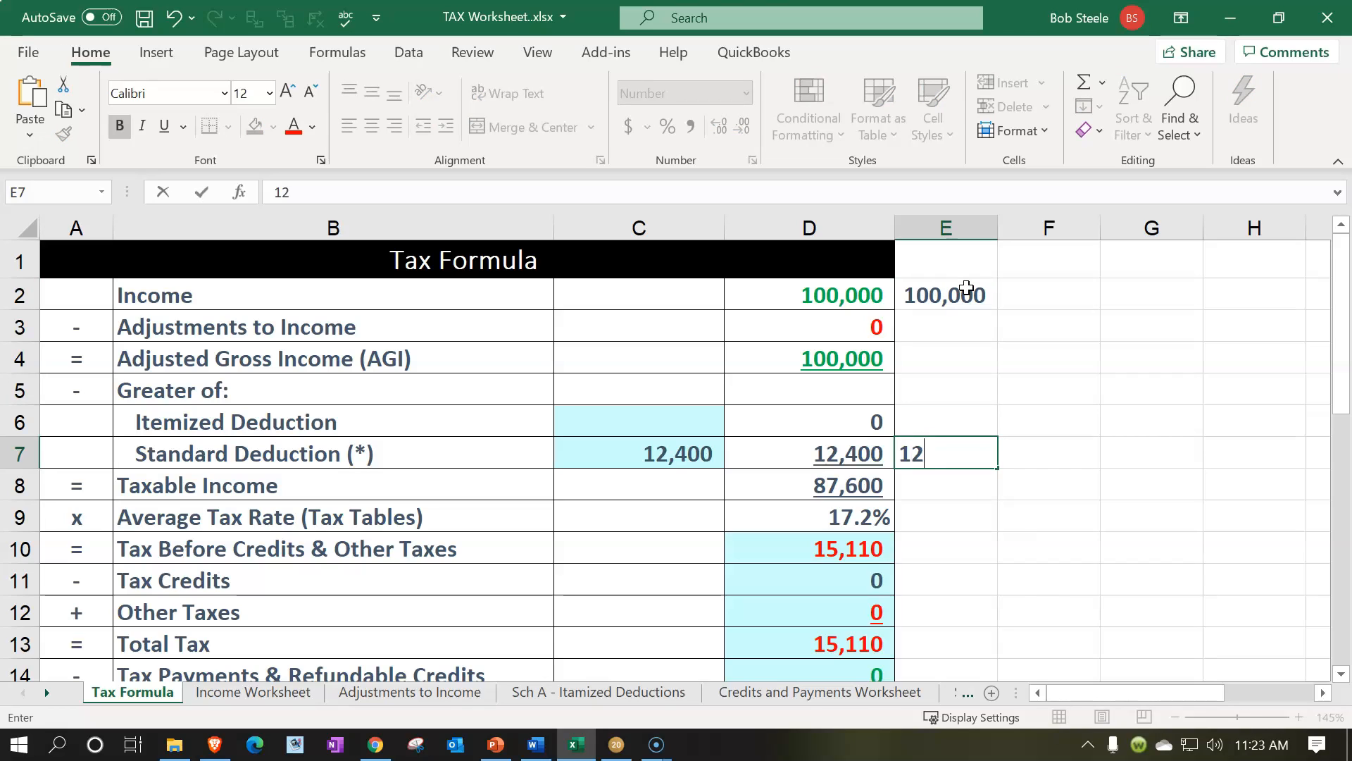
{"action": "key", "text": "BackSpace"}
{"action": "key", "text": "Return"}
Calculate the comparison taxable income in cell E8 with the formula +E2-E7
{"action": "type", "text": "+"}
{"action": "key", "text": "Up"}
{"action": "key", "text": "Up"}
{"action": "key", "text": "Up"}
{"action": "key", "text": "Up"}
{"action": "key", "text": "Up"}
{"action": "key", "text": "Up"}
{"action": "type", "text": "-+"}
{"action": "key", "text": "BackSpace"}
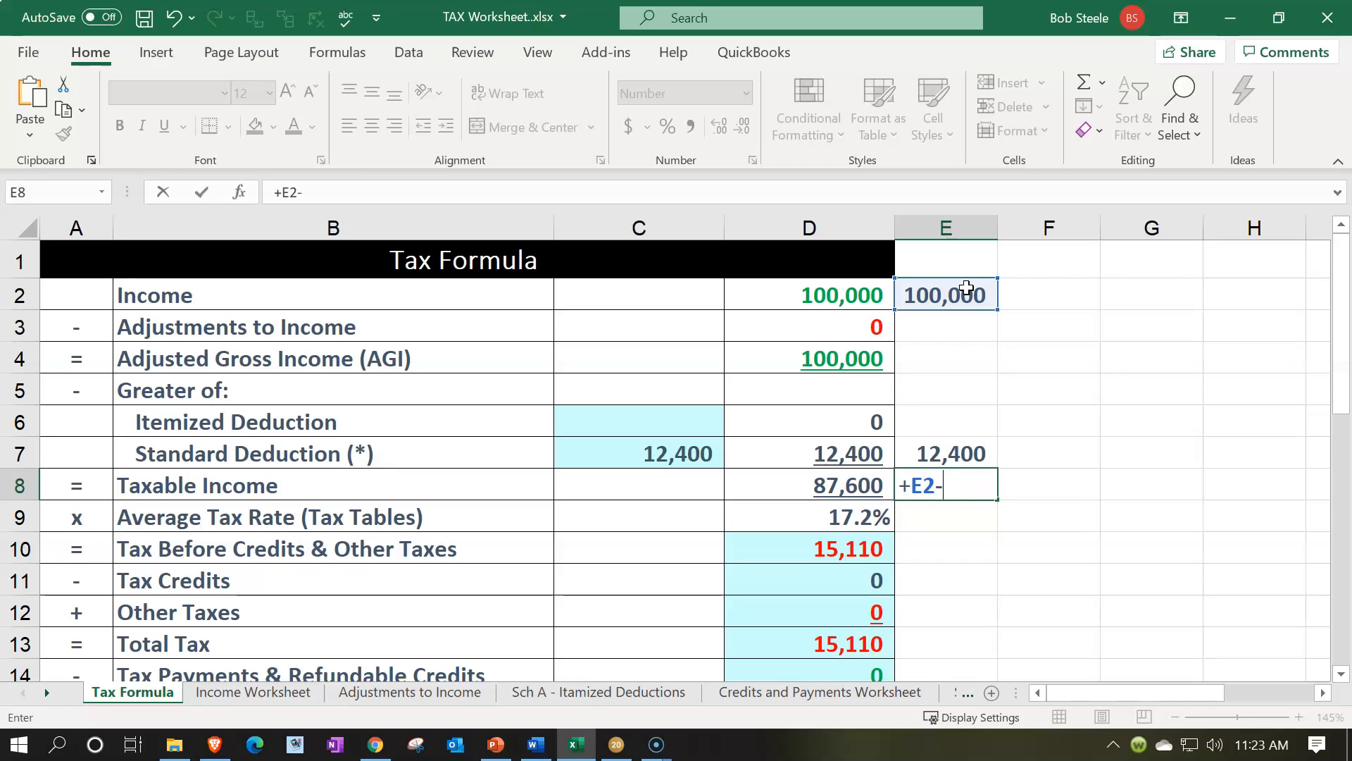
{"action": "key", "text": "Up"}
{"action": "key", "text": "Return"}
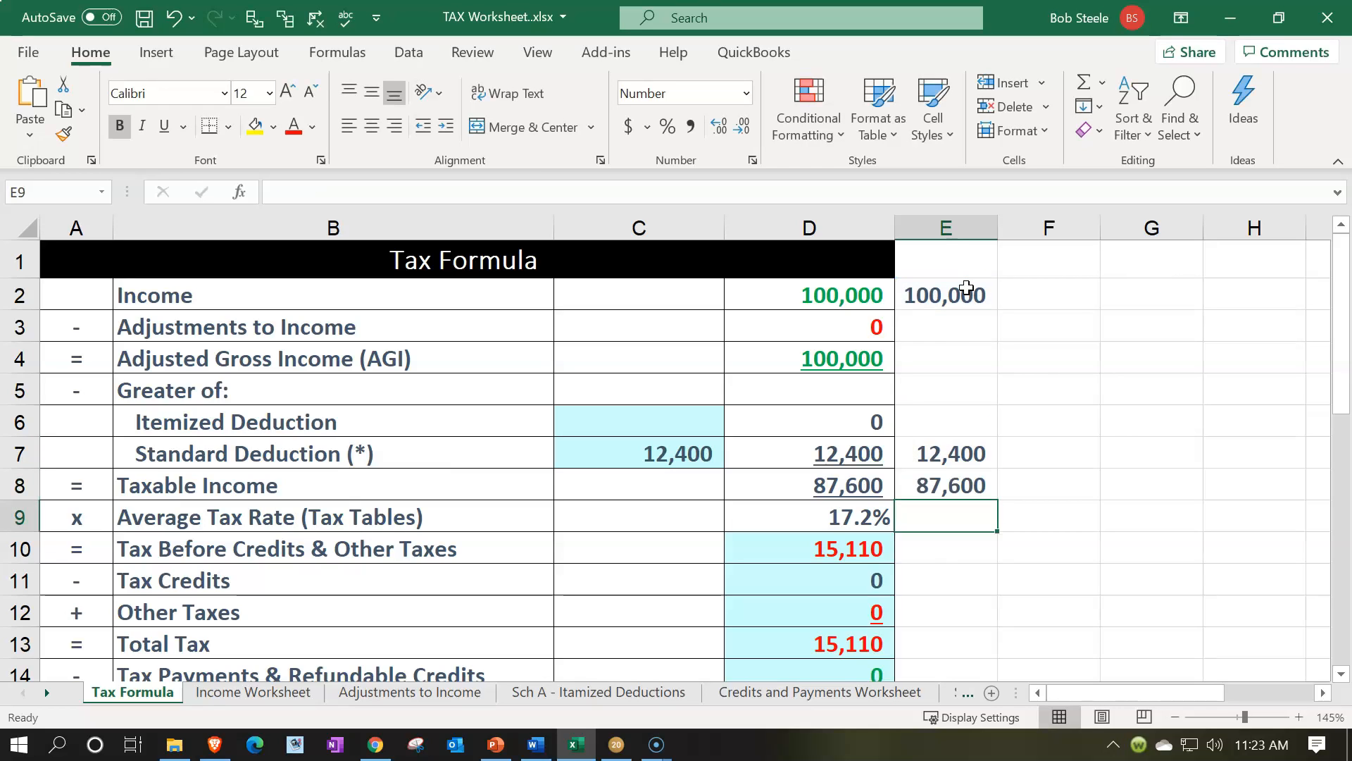
Enter 15,110 as the comparison tax before credits in cell E10
{"action": "key", "text": "Return"}
{"action": "type", "text": "15110"}
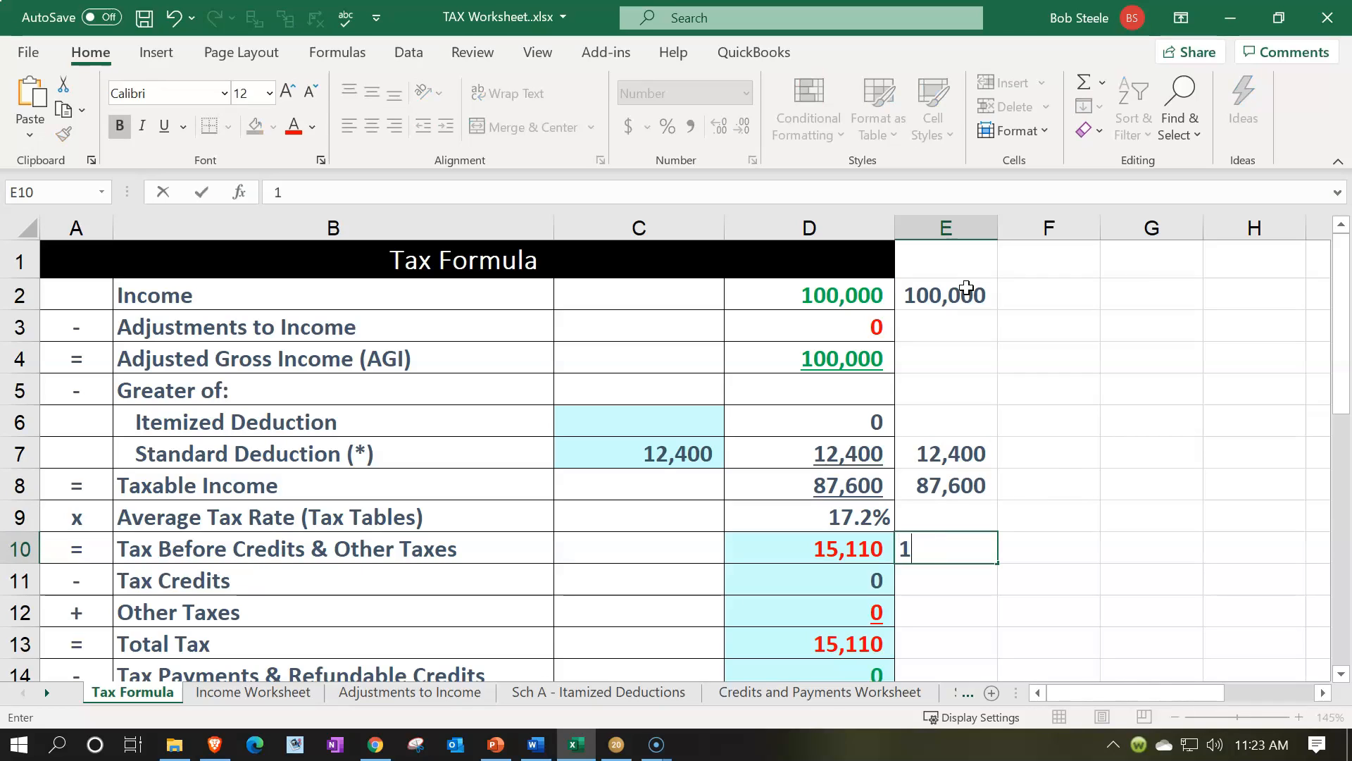
{"action": "key", "text": "Return"}
Label the comparison columns S in cell E1 and MFJ in cell F1
{"action": "key", "text": "Up"}
{"action": "key", "text": "Up"}
{"action": "key", "text": "Up"}
{"action": "key", "text": "Up"}
{"action": "key", "text": "Up"}
{"action": "key", "text": "Up"}
{"action": "key", "text": "Up"}
{"action": "key", "text": "Up"}
{"action": "key", "text": "Up"}
{"action": "key", "text": "Up"}
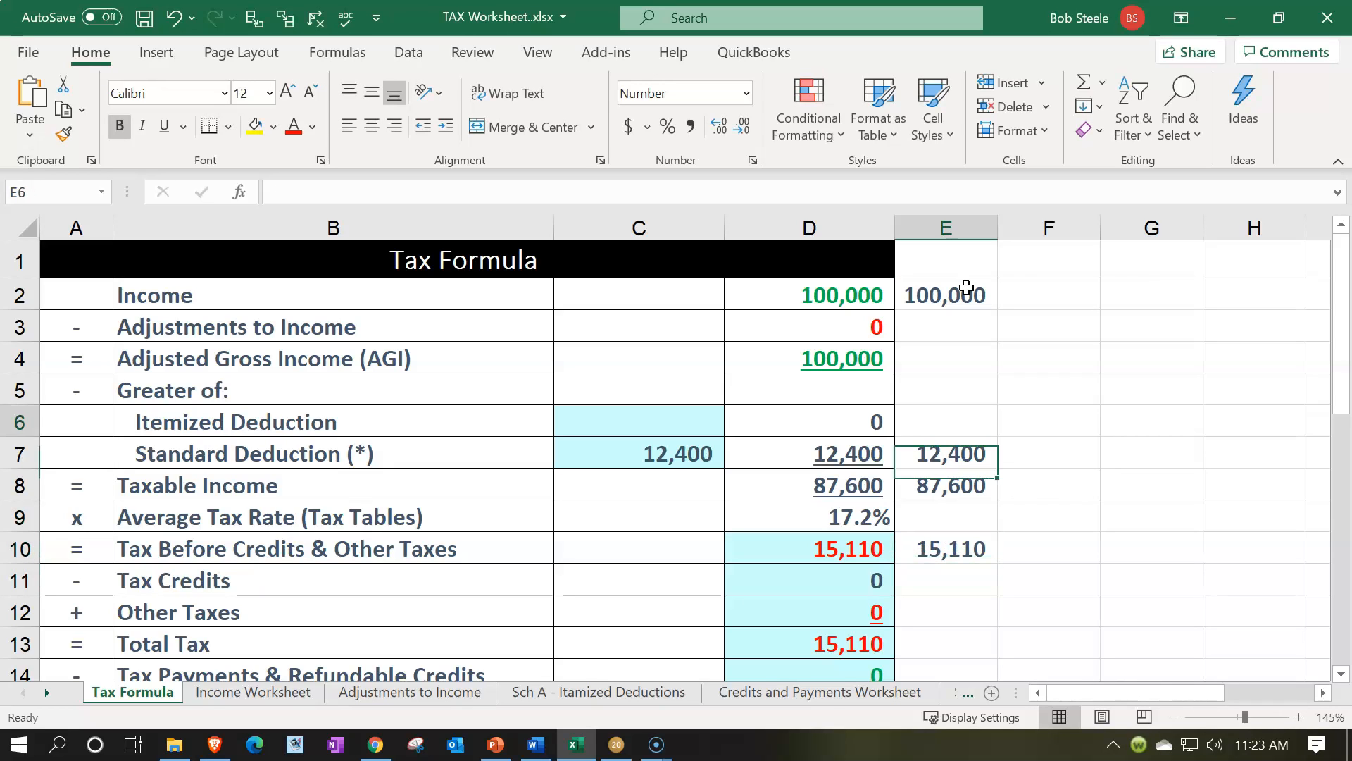
{"action": "type", "text": "S"}
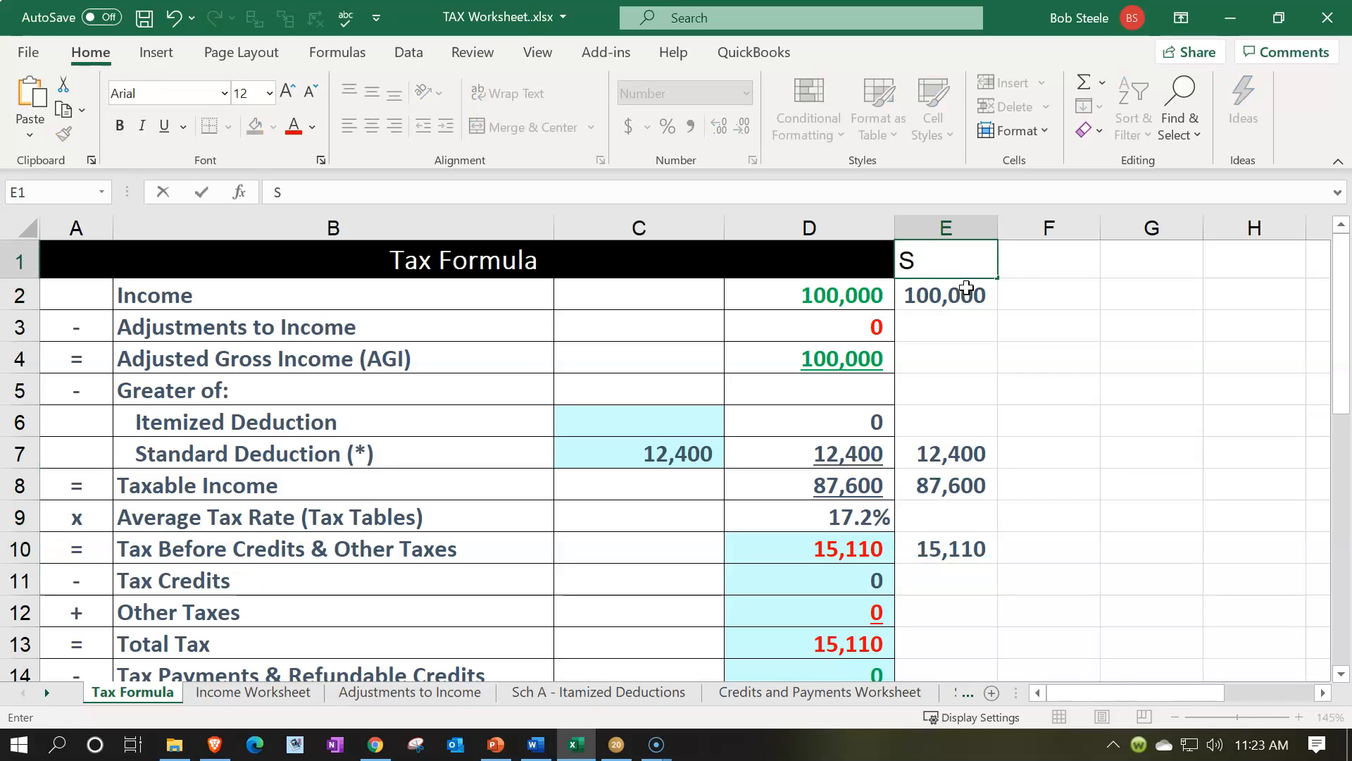
{"action": "key", "text": "Return"}
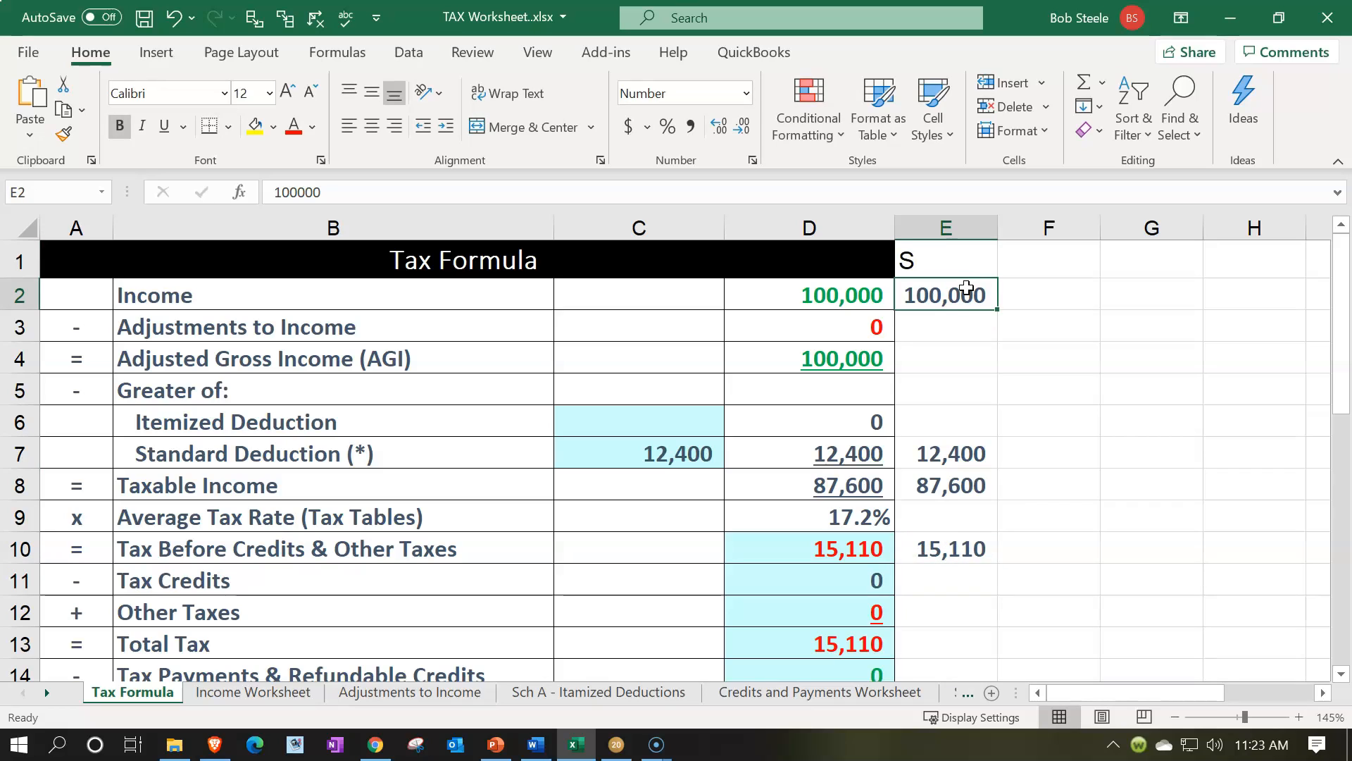
{"action": "left_click", "coordinate": [1043, 265]}
{"action": "type", "text": "MFJ"}
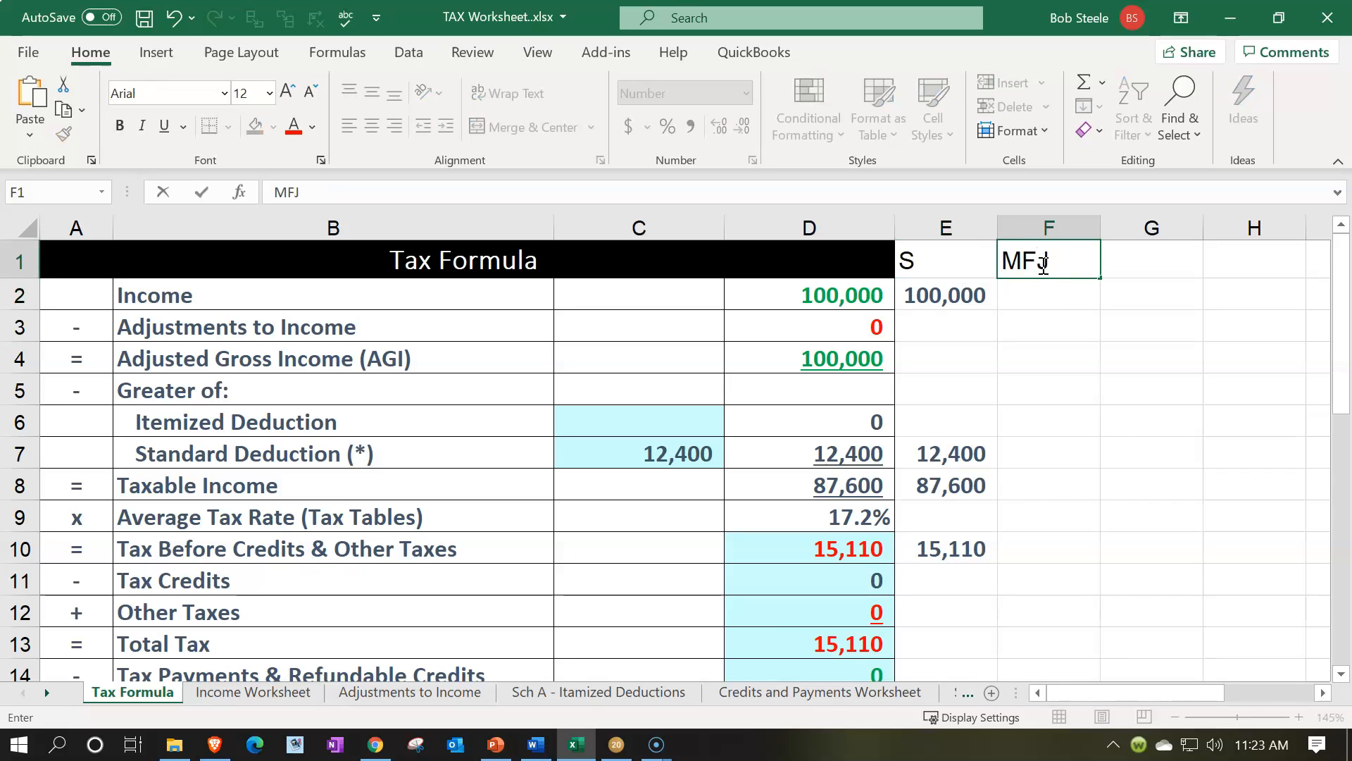
{"action": "key", "text": "Return"}
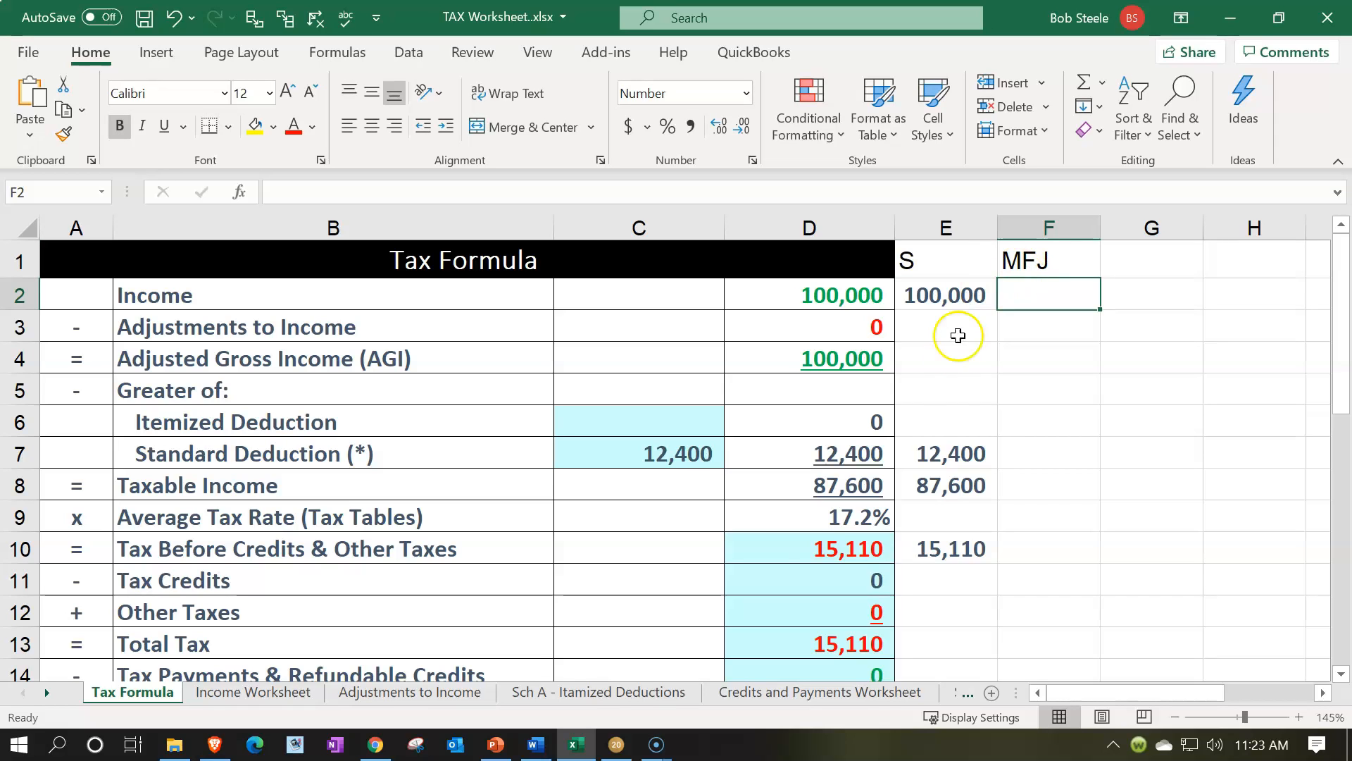
Switch to Lacerte and set the filing status in the client information to Married filing jointly
{"action": "left_click", "coordinate": [606, 753]}
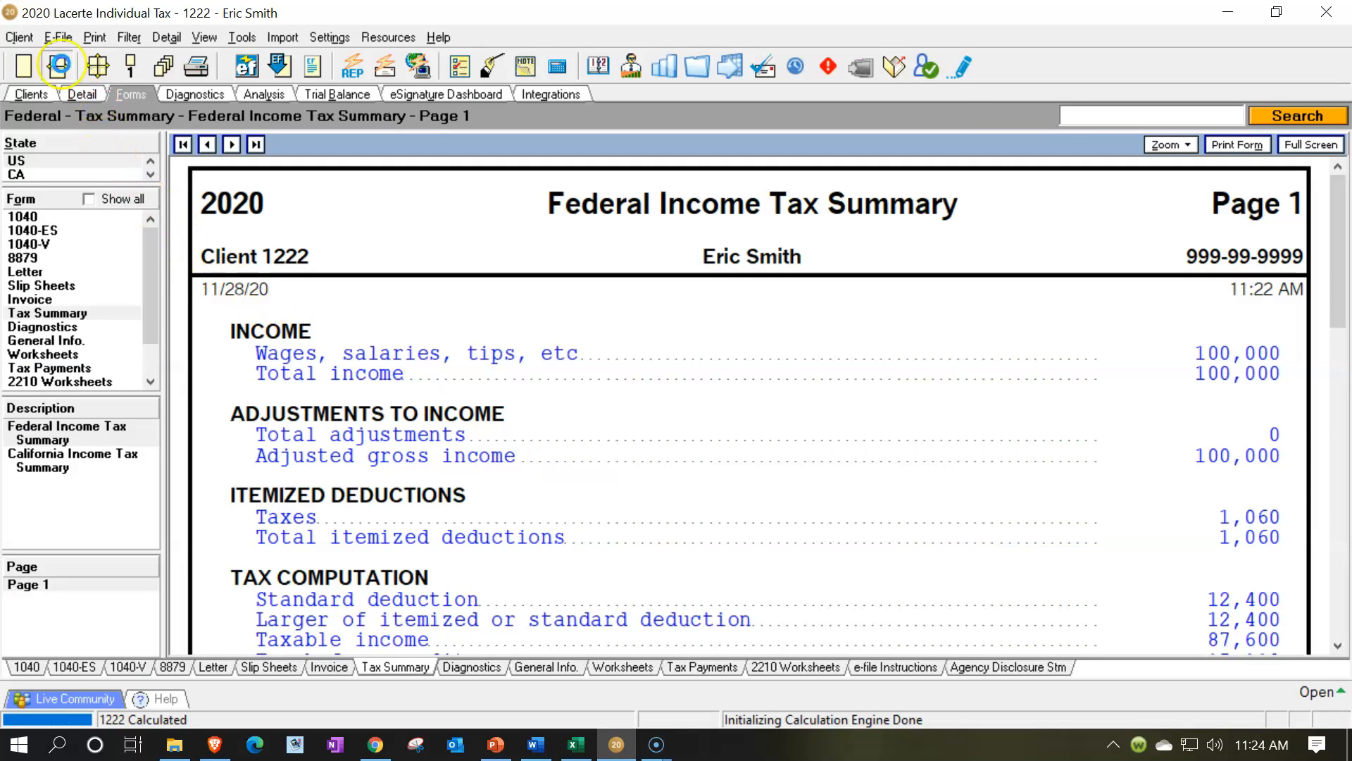
{"action": "left_click", "coordinate": [82, 94]}
{"action": "left_click", "coordinate": [108, 666]}
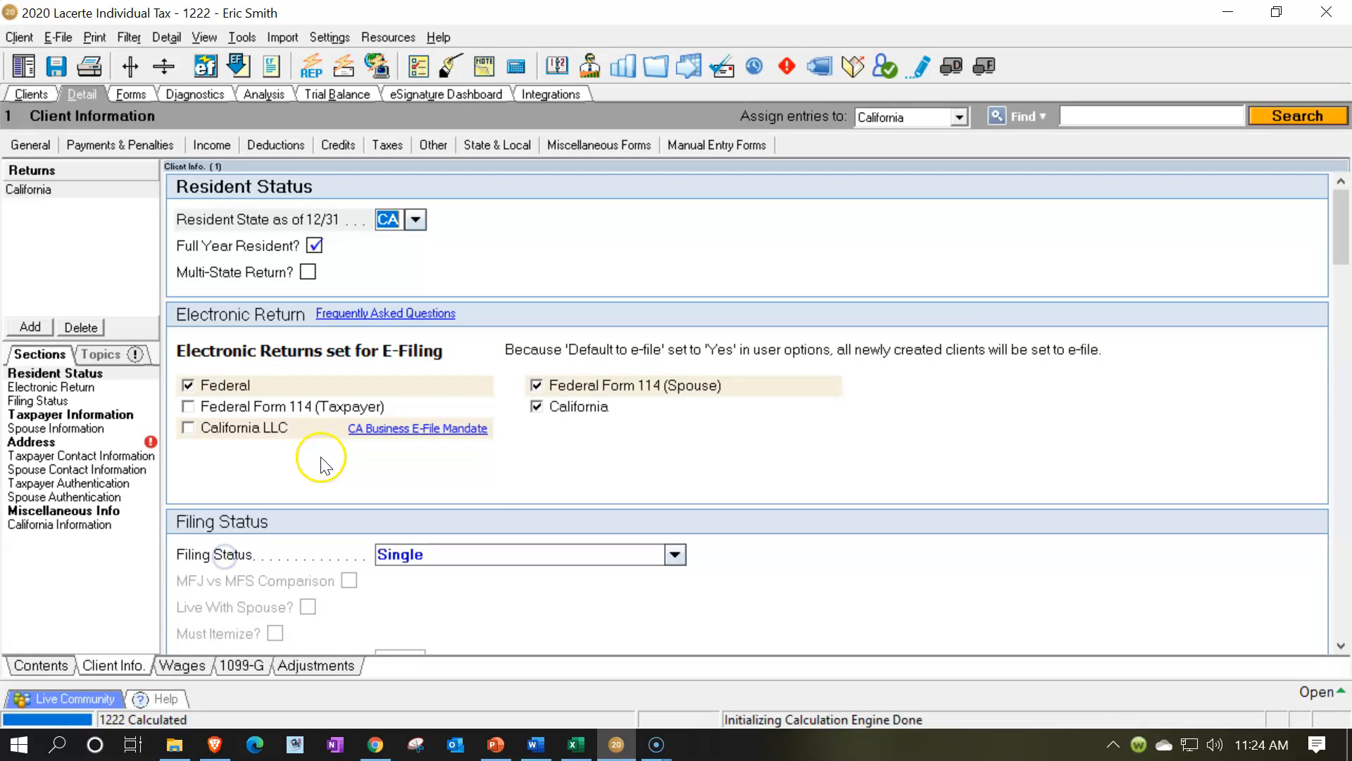
{"action": "left_click", "coordinate": [674, 556]}
{"action": "left_click", "coordinate": [501, 599]}
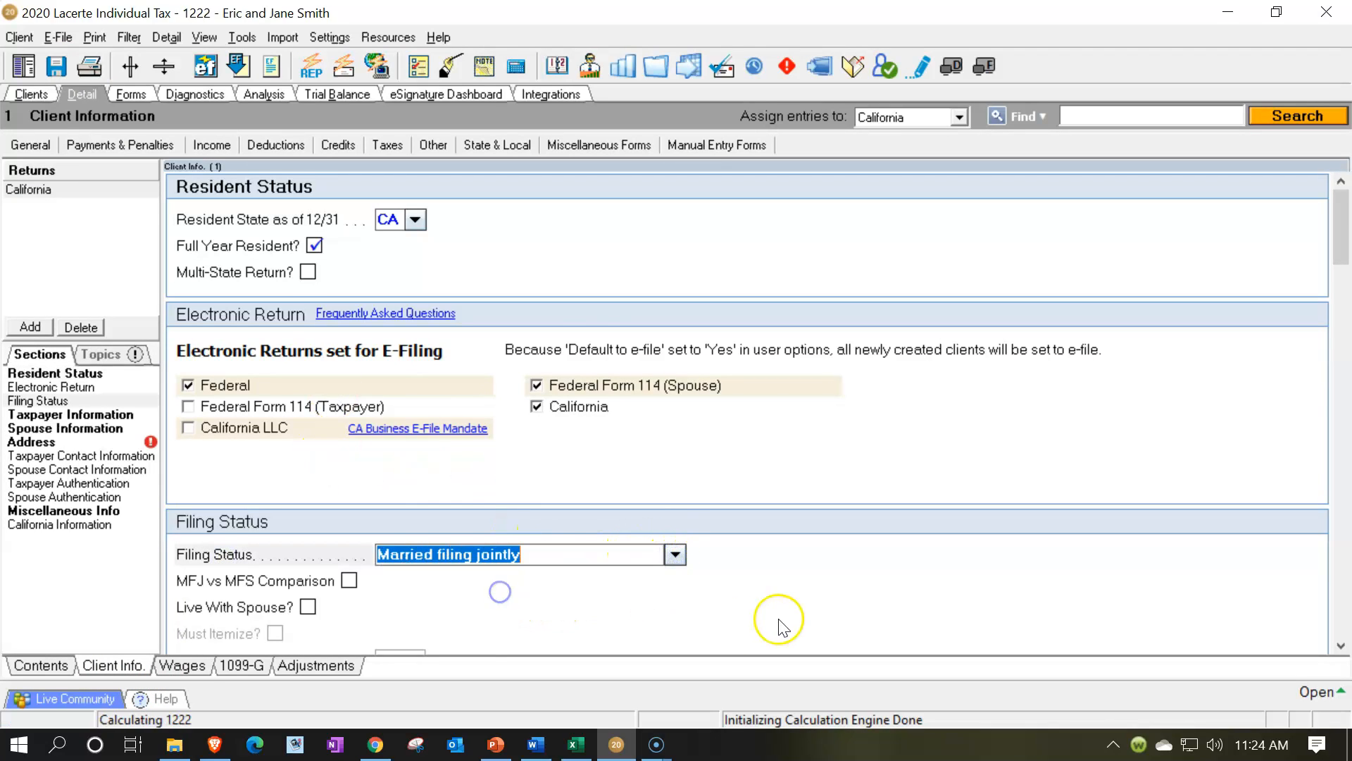
Check the taxpayer and spouse information, and open the recalculated Form 1040, dismissing the K-1 transfer notice
{"action": "scroll", "coordinate": [780, 612], "scroll_direction": "down", "scroll_amount": 5}
{"action": "scroll", "coordinate": [780, 613], "scroll_direction": "down", "scroll_amount": 3}
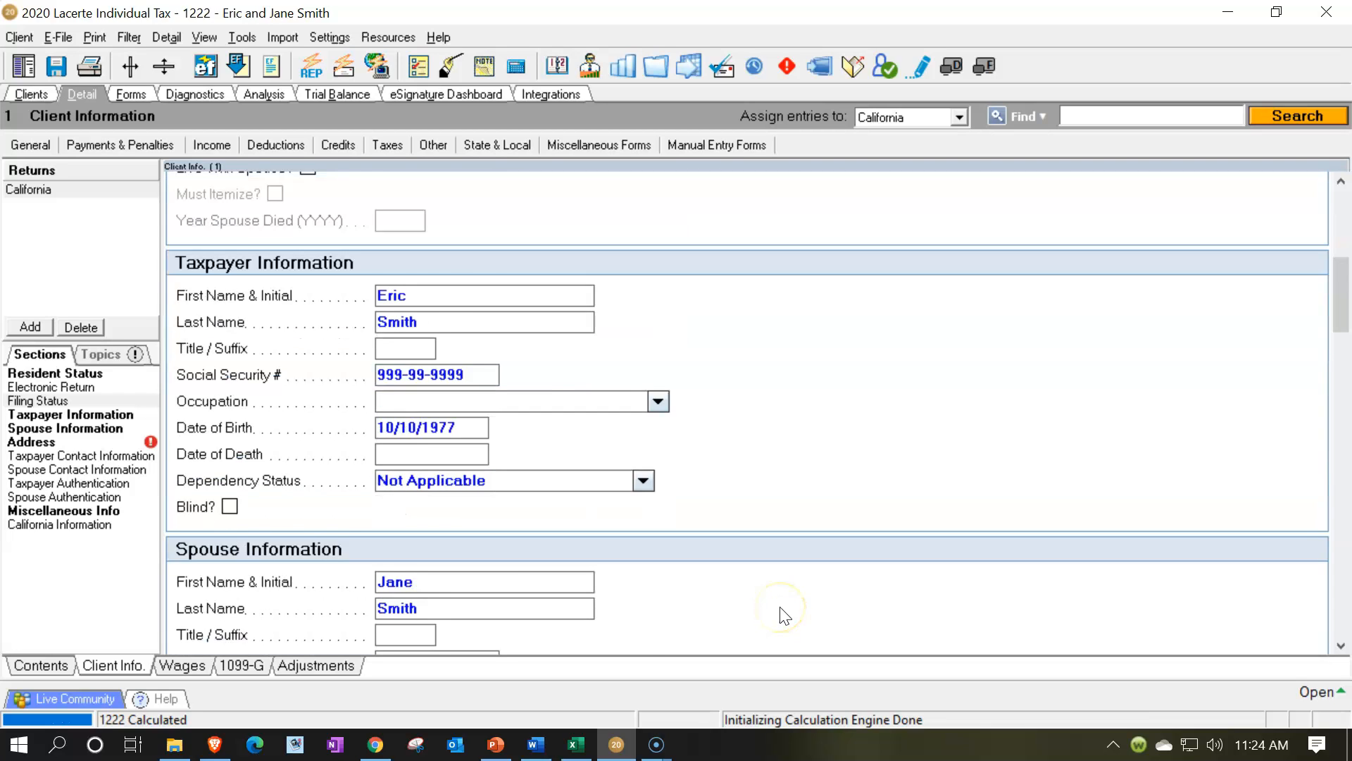
{"action": "scroll", "coordinate": [782, 615], "scroll_direction": "down", "scroll_amount": 3}
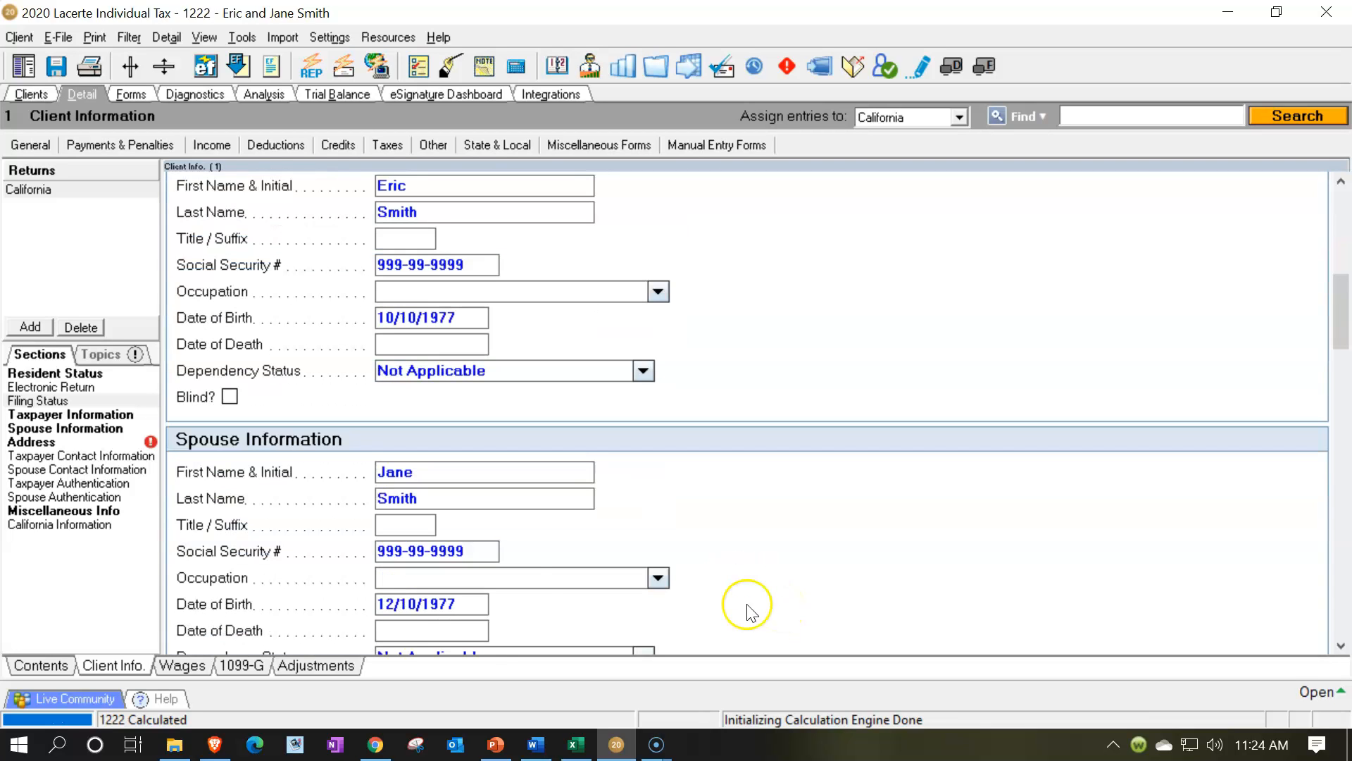
{"action": "left_click", "coordinate": [131, 97]}
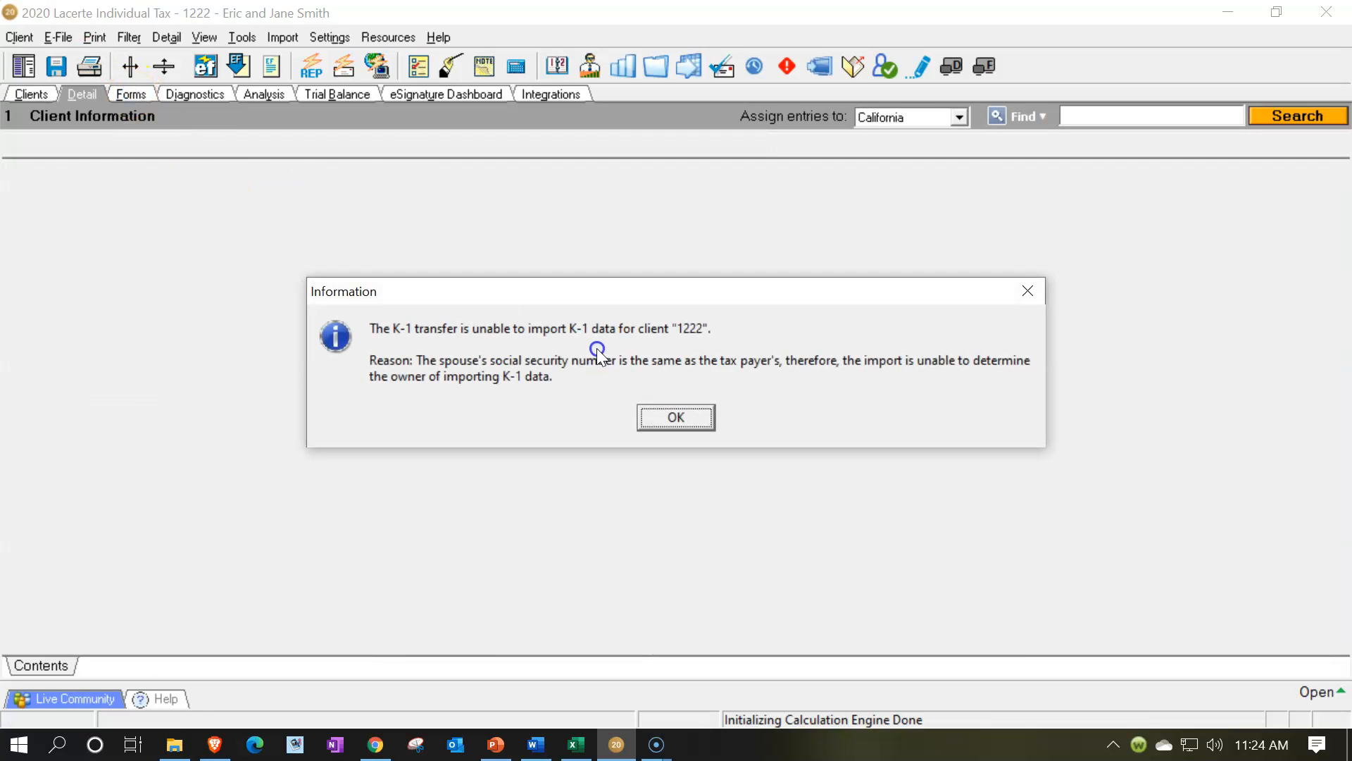
{"action": "left_click", "coordinate": [676, 416]}
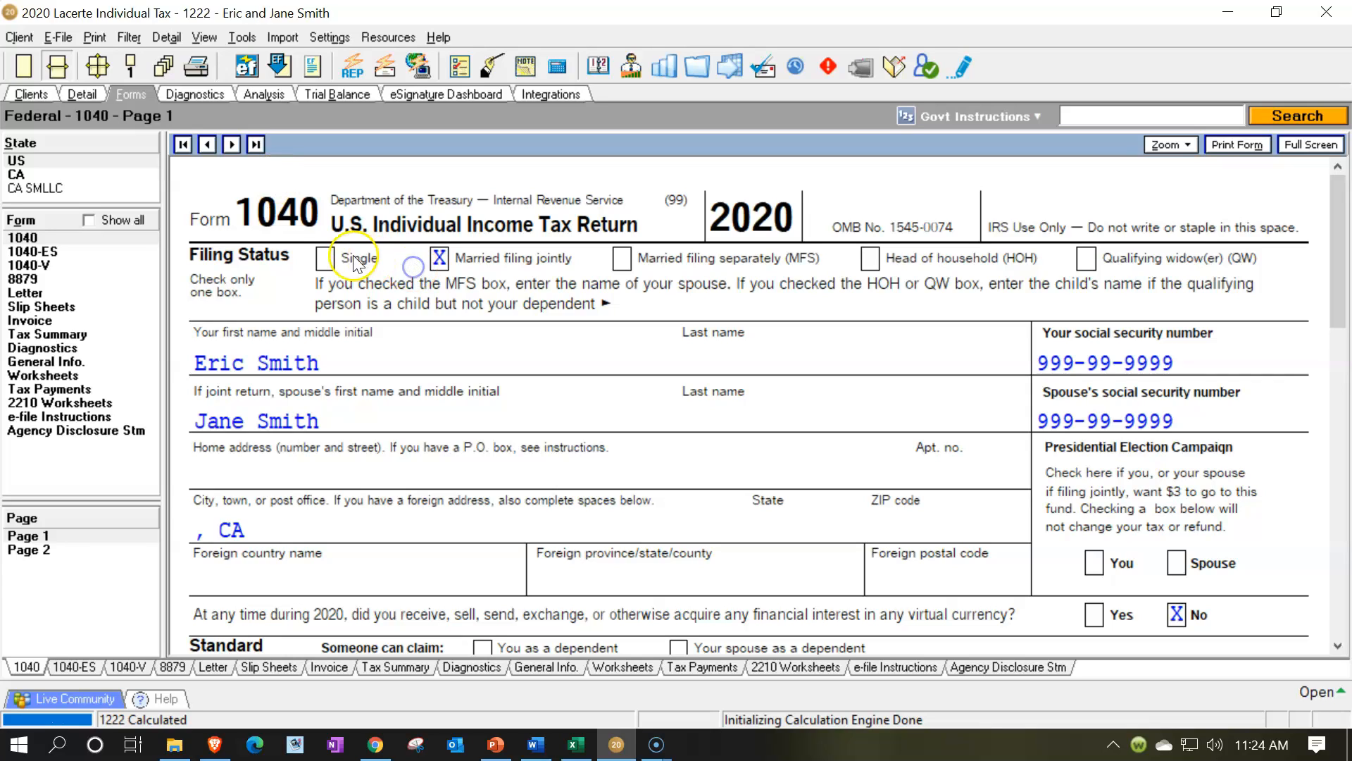
Tick-mark the filing status on Form 1040 page 1 and review the wages and total income lines
{"action": "left_click", "coordinate": [318, 259]}
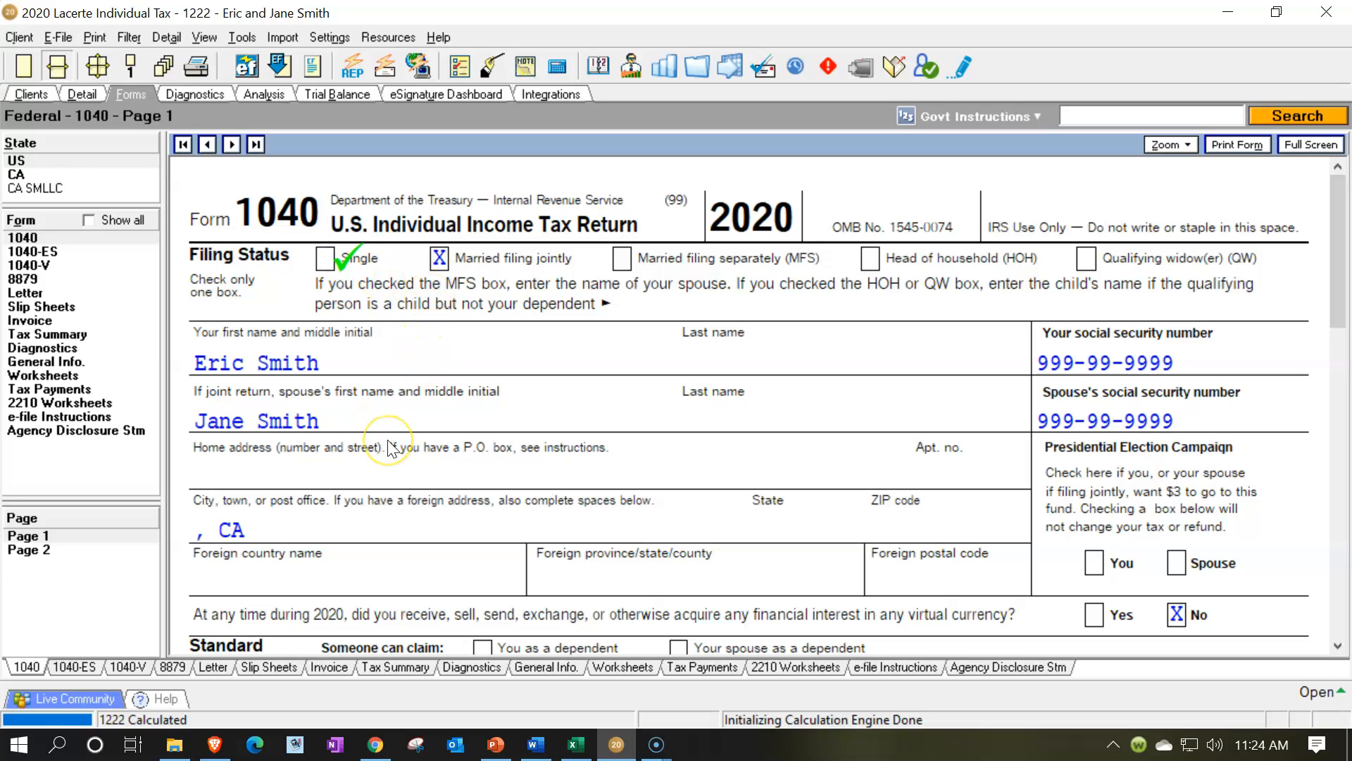
{"action": "scroll", "coordinate": [392, 449], "scroll_direction": "down", "scroll_amount": 3}
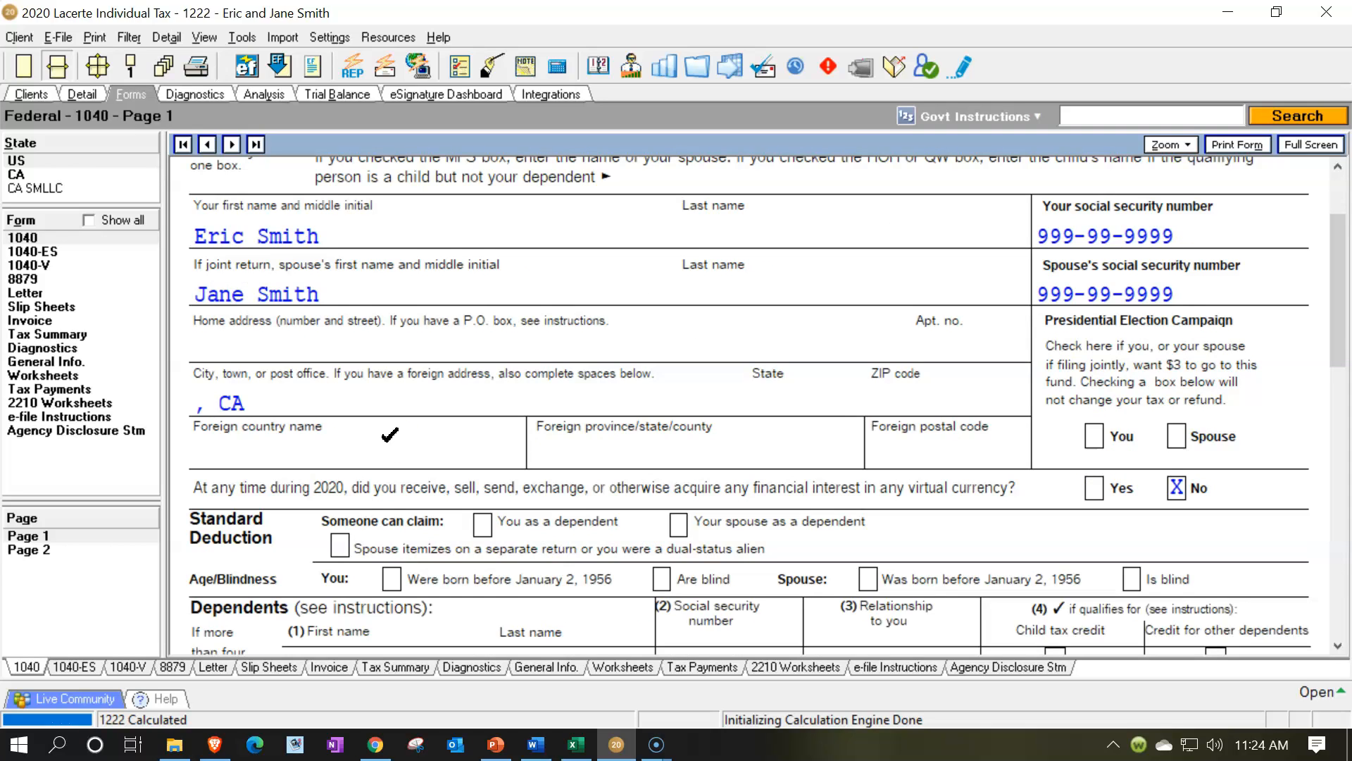
{"action": "scroll", "coordinate": [389, 434], "scroll_direction": "down", "scroll_amount": 9}
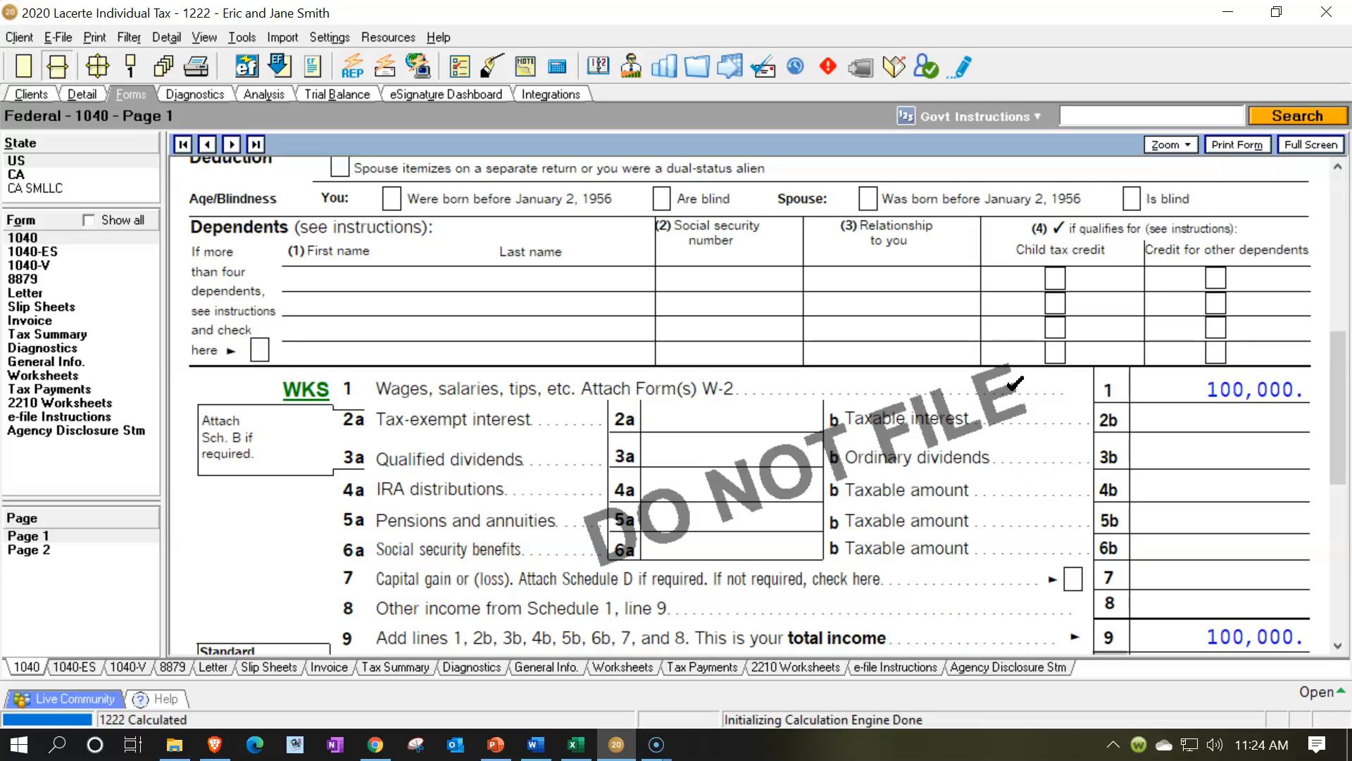
{"action": "left_click", "coordinate": [1159, 382]}
{"action": "scroll", "coordinate": [1160, 378], "scroll_direction": "down", "scroll_amount": 5}
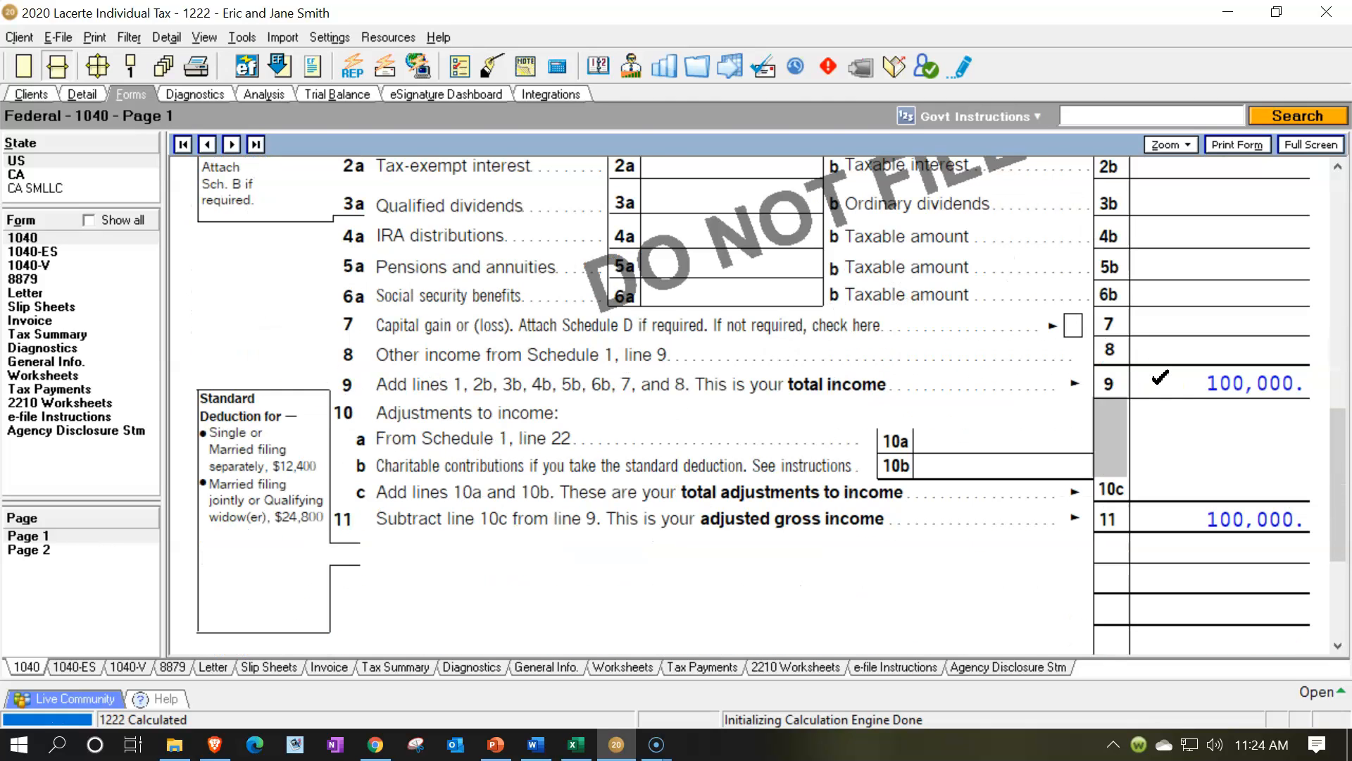
Tick-mark the standard deduction on line 12 and the taxable income on line 15
{"action": "left_click", "coordinate": [1200, 414]}
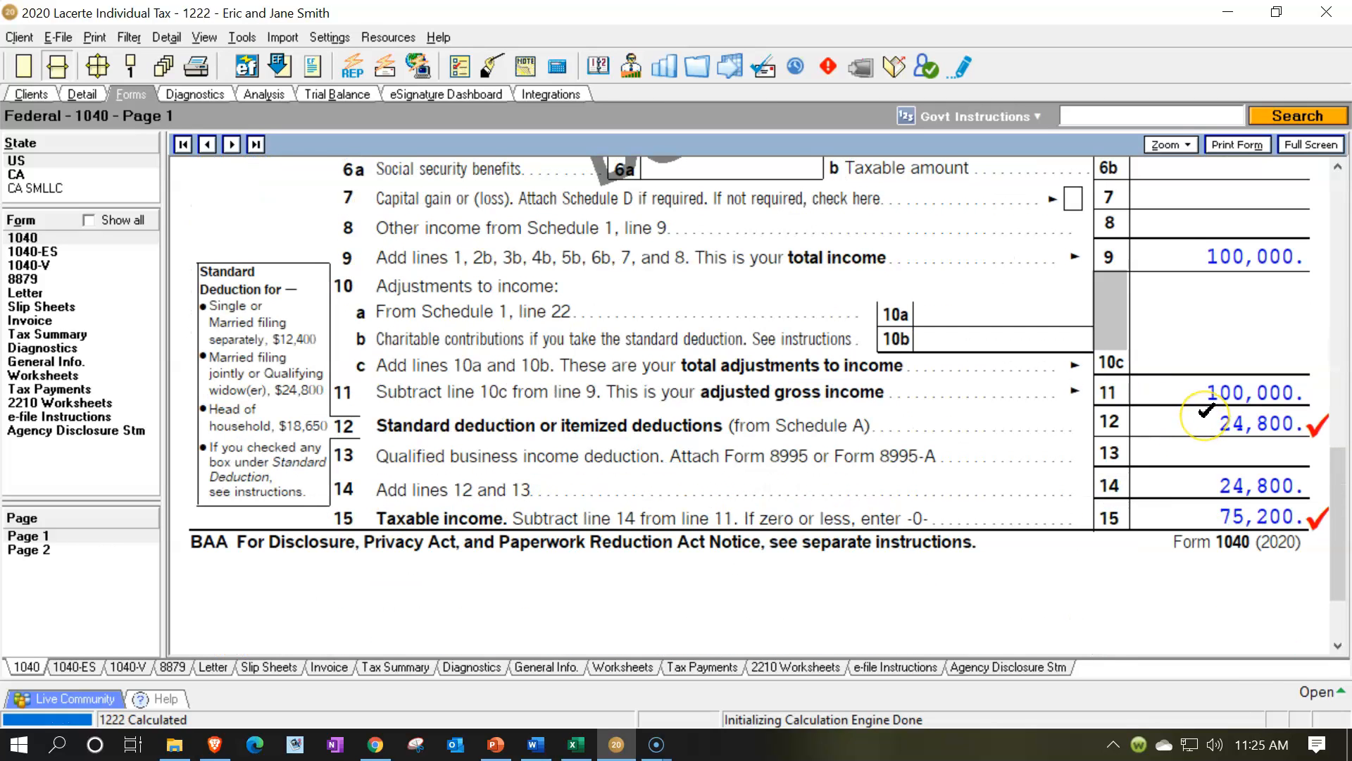
{"action": "left_click", "coordinate": [1205, 411]}
{"action": "left_click", "coordinate": [1206, 513]}
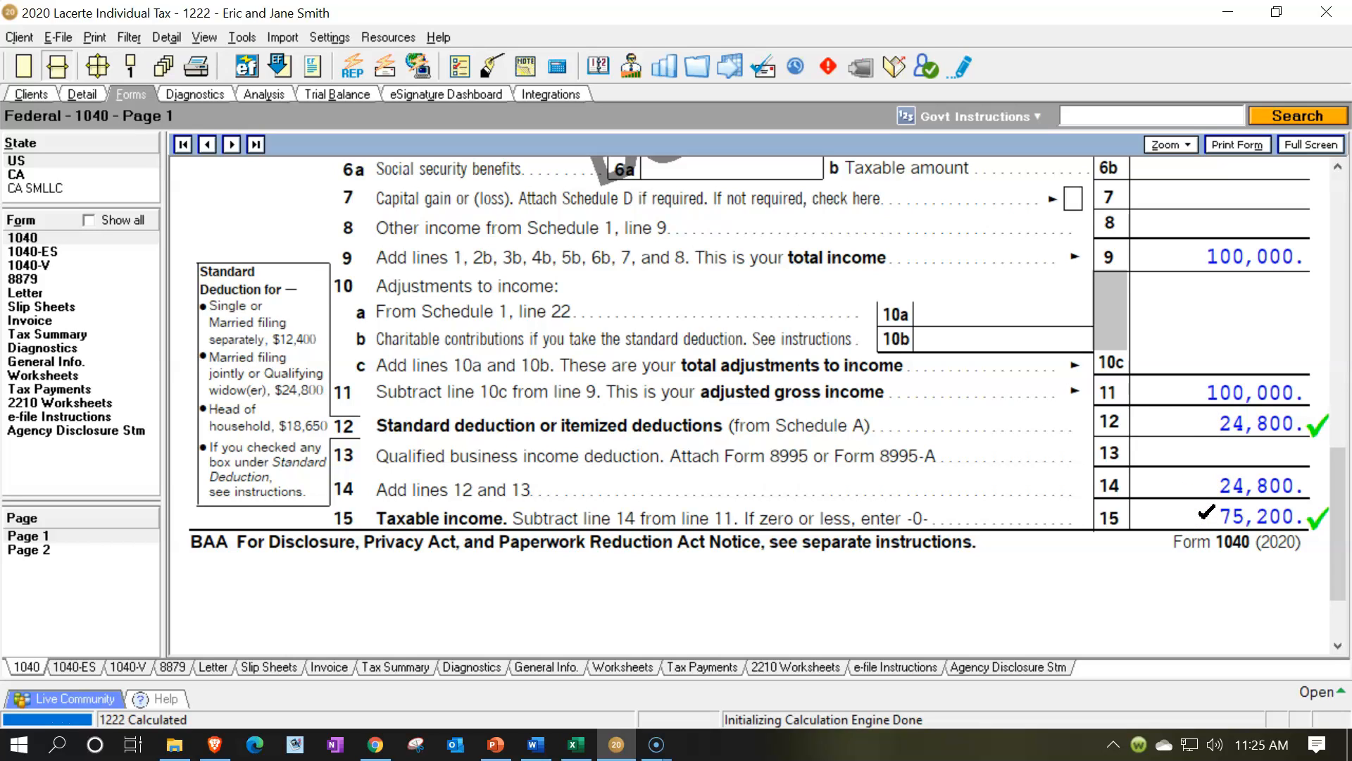
{"action": "left_click", "coordinate": [1183, 442]}
{"action": "left_click", "coordinate": [337, 395]}
Switch to Excel and link the standard deduction in cell C7 to the MFJ or Qualifying widow amount in C19
{"action": "left_click", "coordinate": [583, 751]}
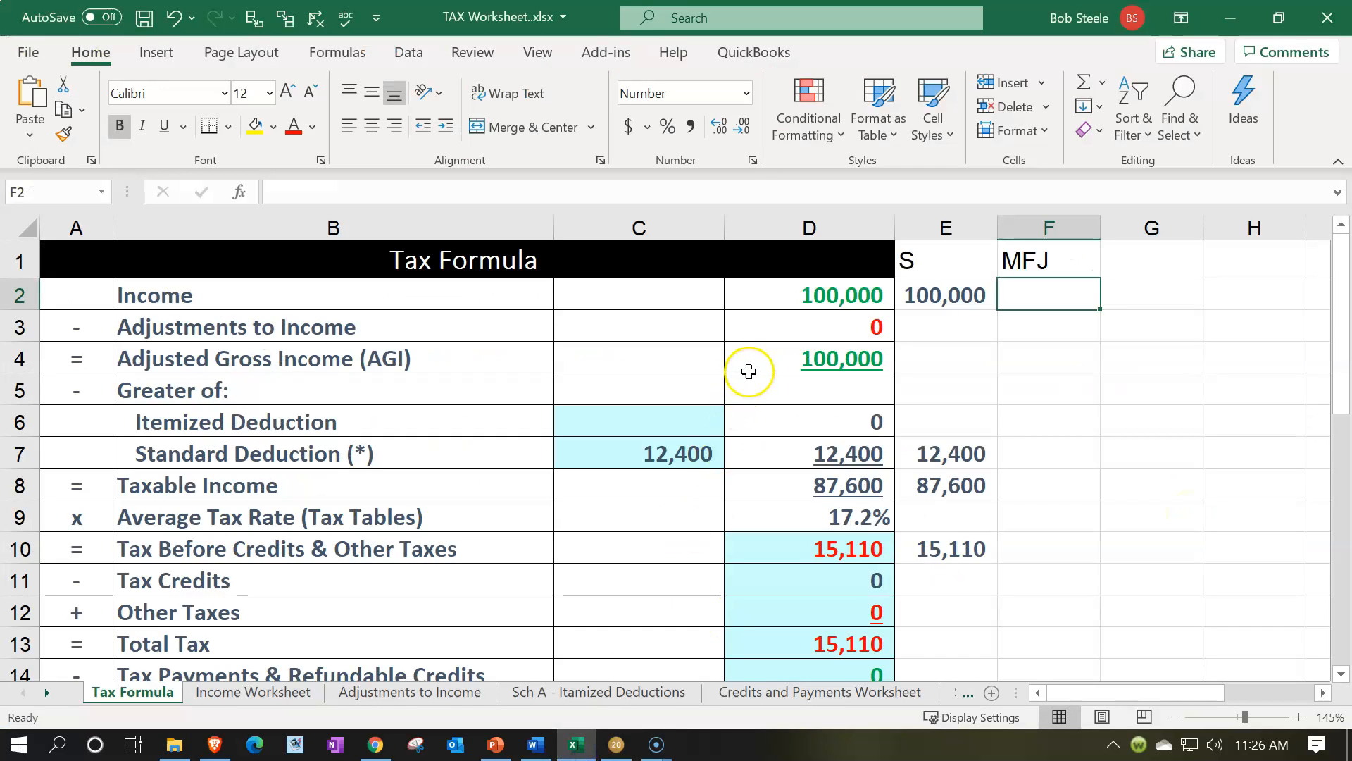
{"action": "left_click", "coordinate": [691, 453]}
{"action": "double_click", "coordinate": [691, 453]}
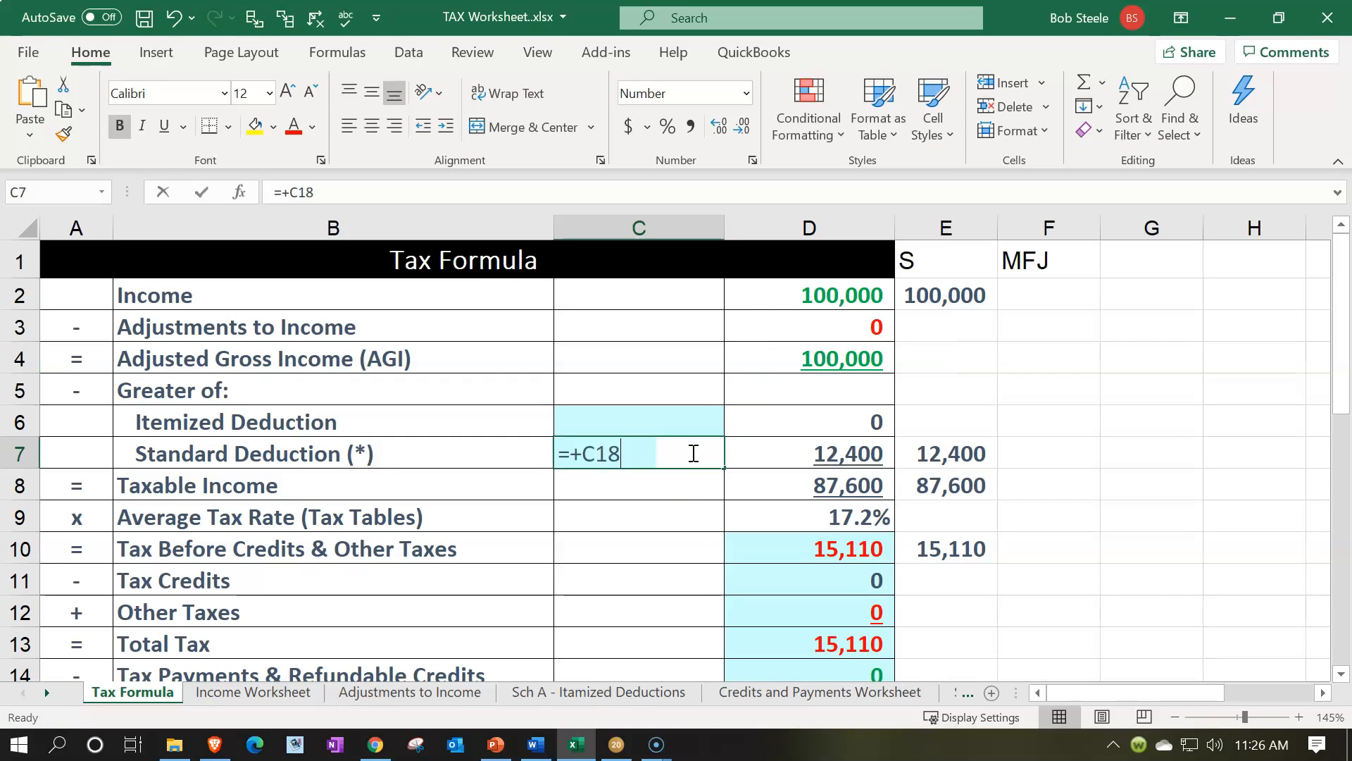
{"action": "key", "text": "BackSpace"}
{"action": "key", "text": "BackSpace"}
{"action": "key", "text": "BackSpace"}
{"action": "key", "text": "BackSpace"}
{"action": "key", "text": "Down"}
{"action": "key", "text": "Down"}
{"action": "key", "text": "Down"}
{"action": "key", "text": "Down"}
{"action": "key", "text": "Down"}
{"action": "key", "text": "Down"}
{"action": "key", "text": "Down"}
{"action": "key", "text": "Down"}
{"action": "key", "text": "Down"}
{"action": "key", "text": "Down"}
{"action": "key", "text": "Down"}
{"action": "key", "text": "Down"}
{"action": "key", "text": "Down"}
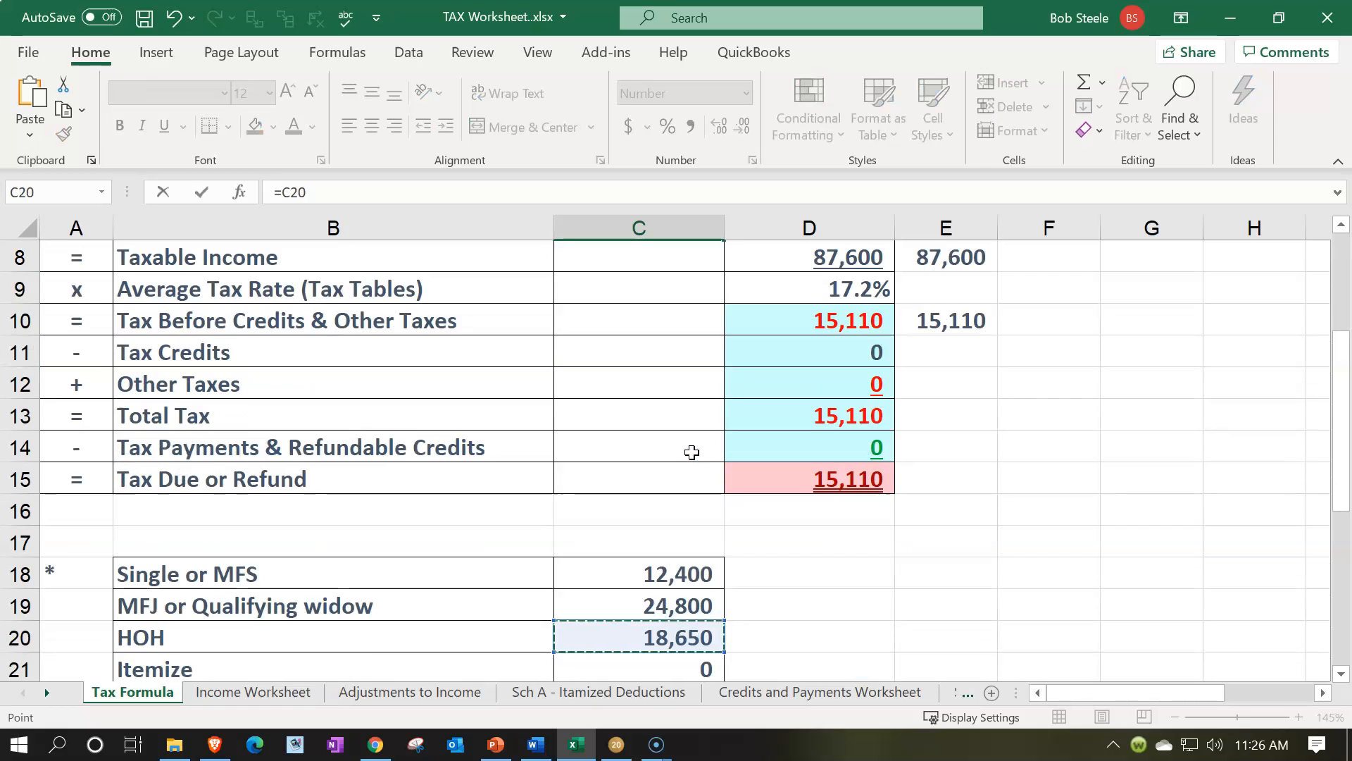
{"action": "key", "text": "Up"}
{"action": "key", "text": "Up"}
{"action": "key", "text": "Return"}
{"action": "key", "text": "Up"}
{"action": "scroll", "coordinate": [692, 453], "scroll_direction": "up", "scroll_amount": 2}
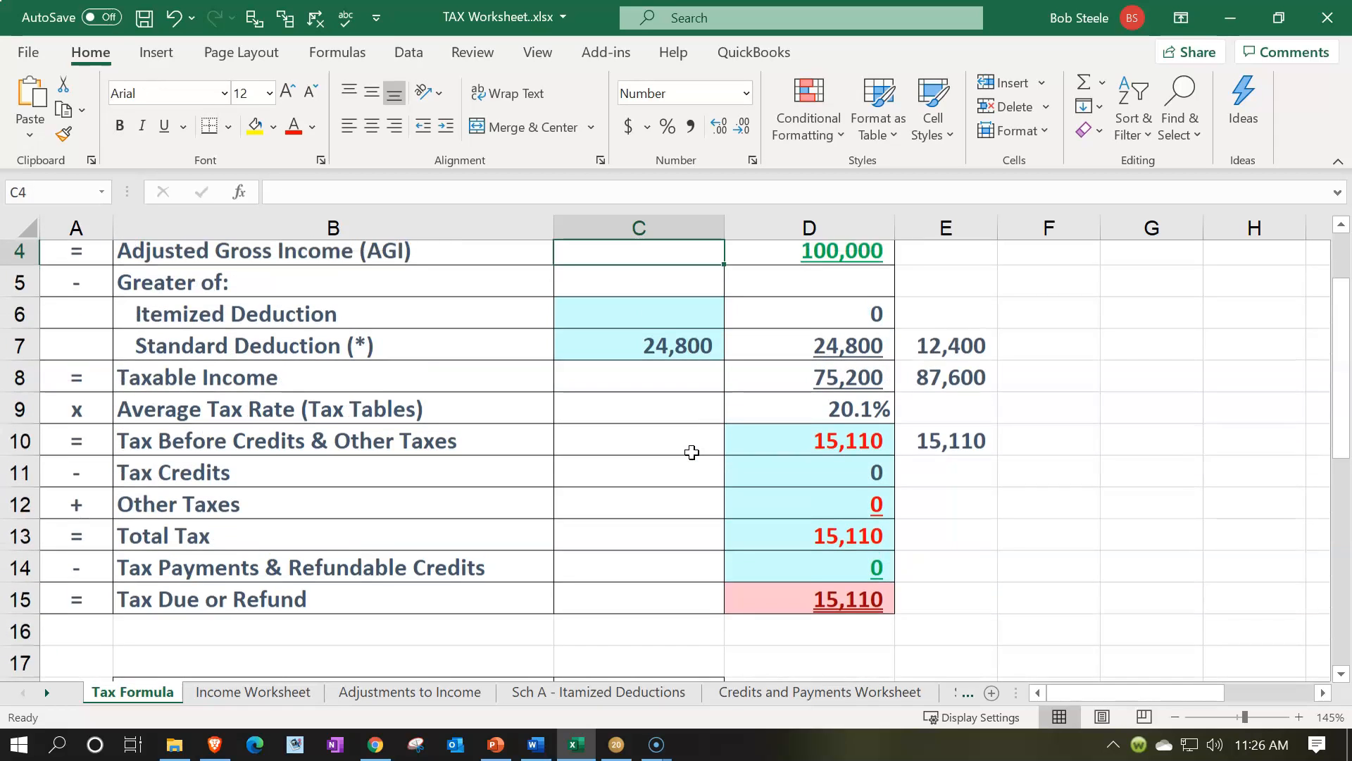
Check the taxable income in cell D8, and switch to Lacerte to view page 2 of Form 1040
{"action": "key", "text": "Right"}
{"action": "key", "text": "Right"}
{"action": "key", "text": "Down"}
{"action": "key", "text": "Left"}
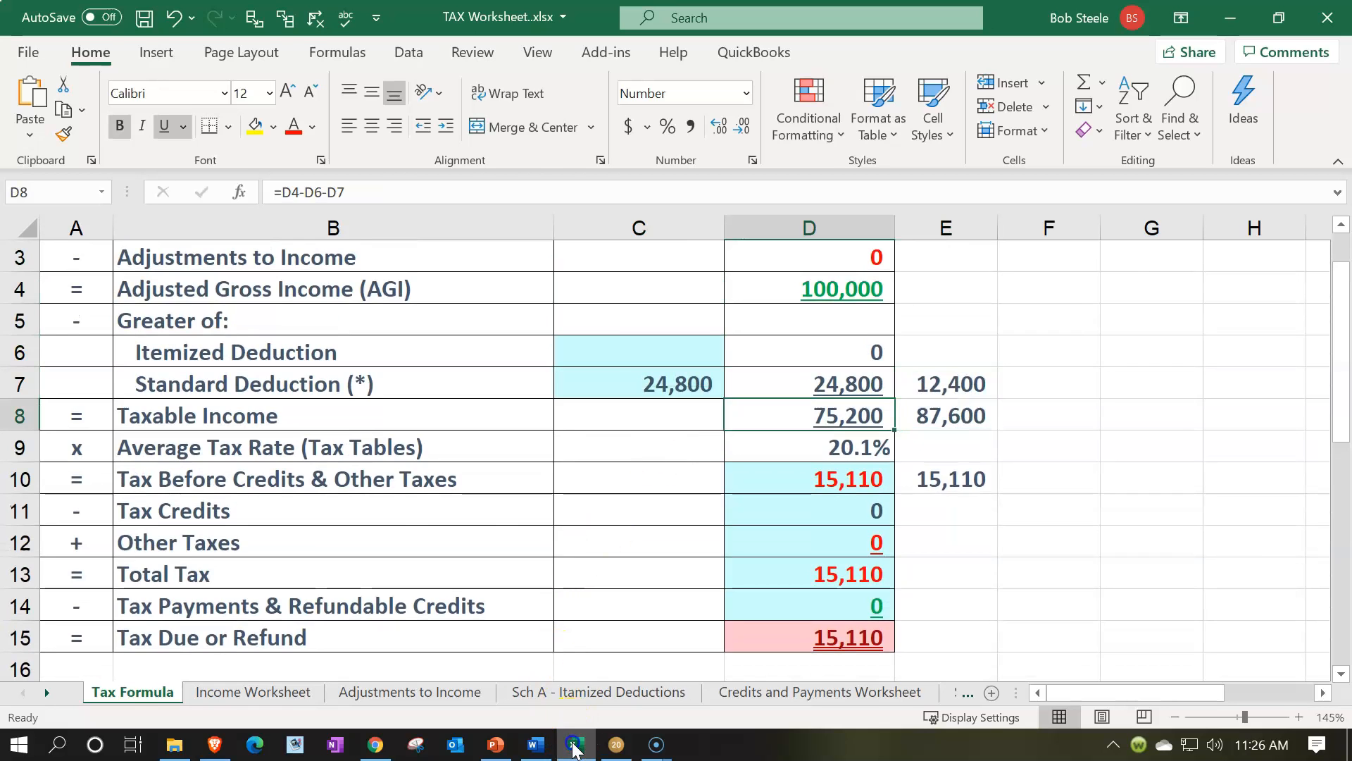
{"action": "left_click", "coordinate": [616, 744]}
{"action": "left_click", "coordinate": [58, 548]}
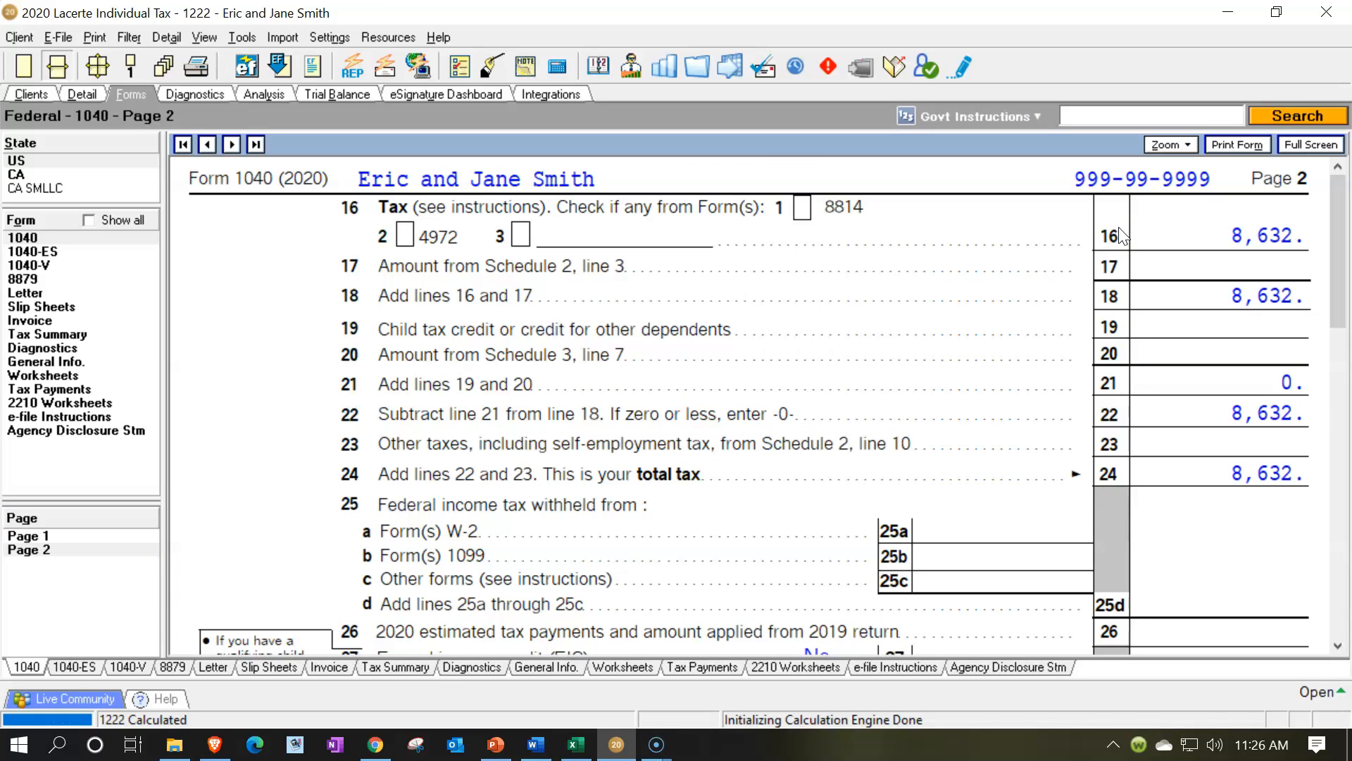
Switch to Excel and enter 8,632 as Tax Before Credits & Other Taxes in cell D10
{"action": "left_click", "coordinate": [574, 744]}
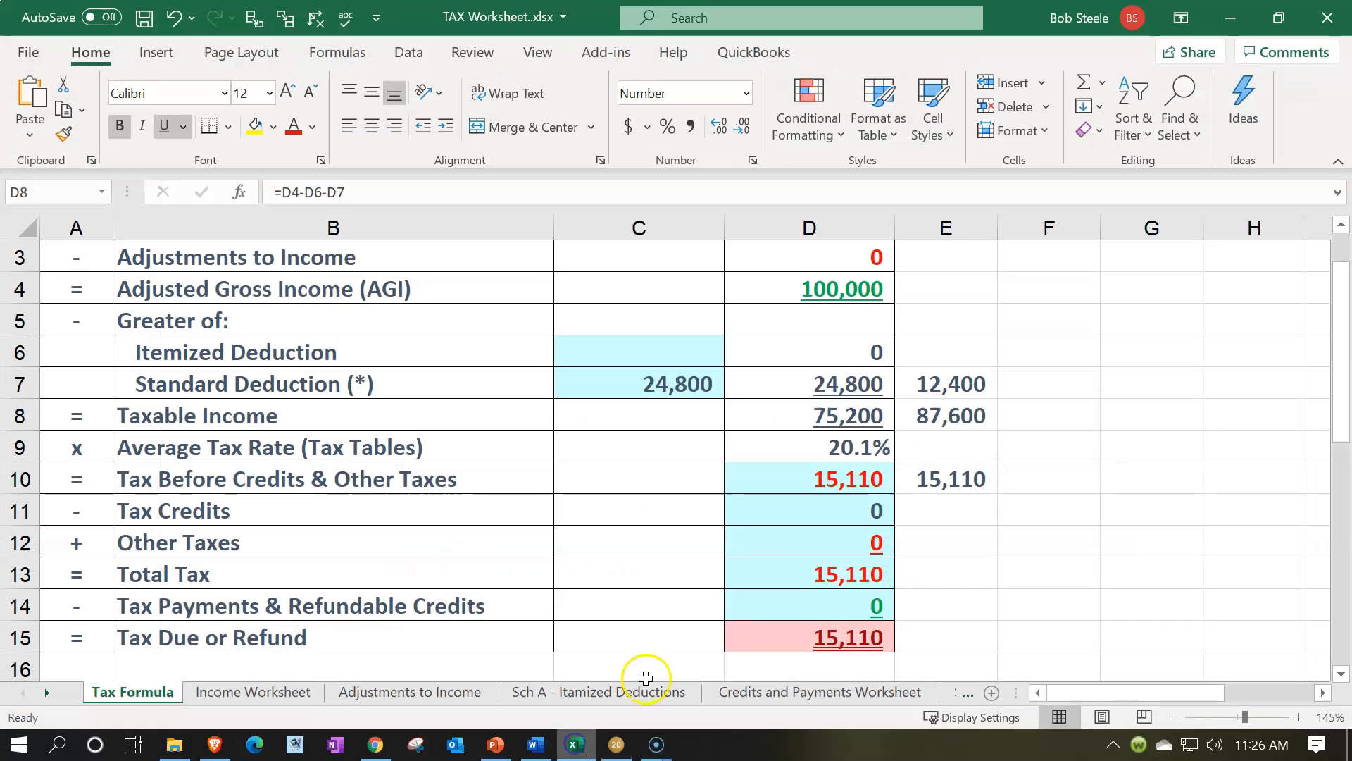
{"action": "left_click", "coordinate": [806, 479]}
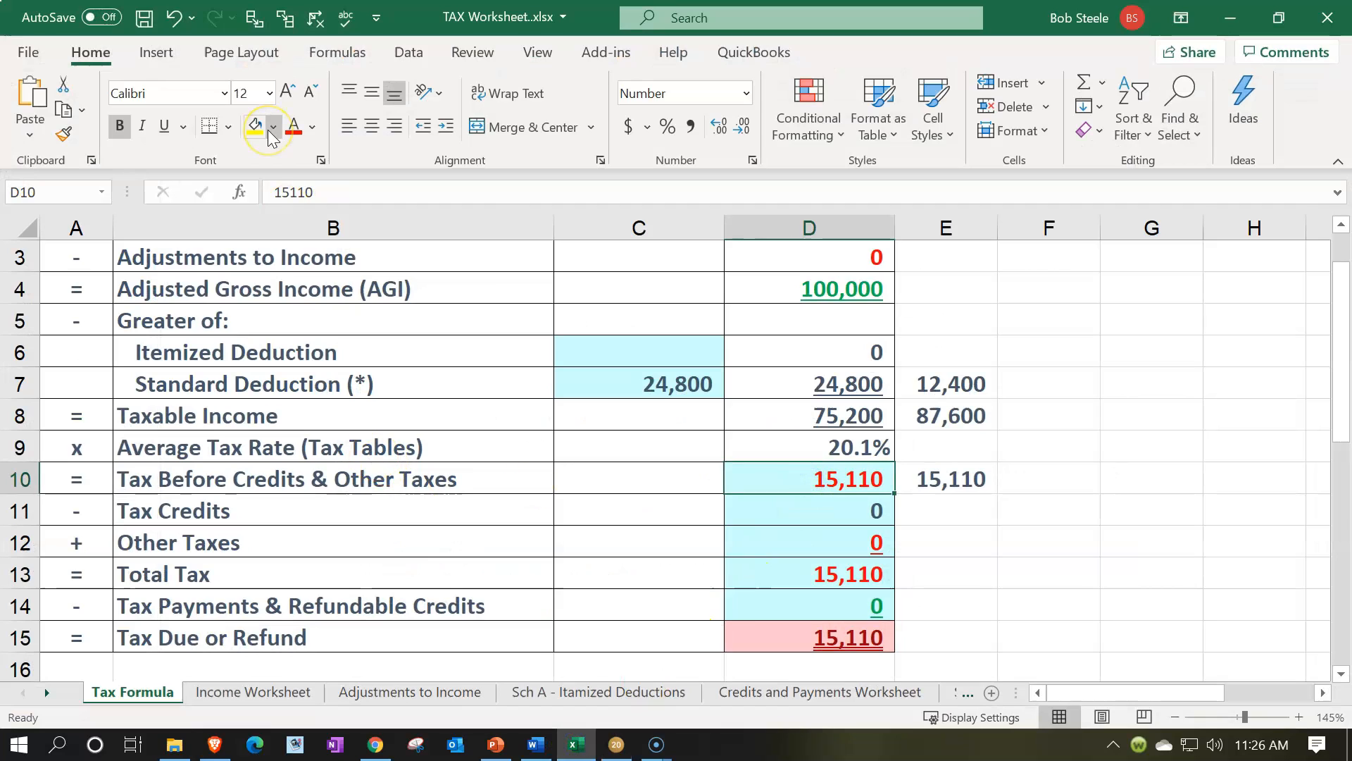
{"action": "type", "text": "8632"}
{"action": "key", "text": "Return"}
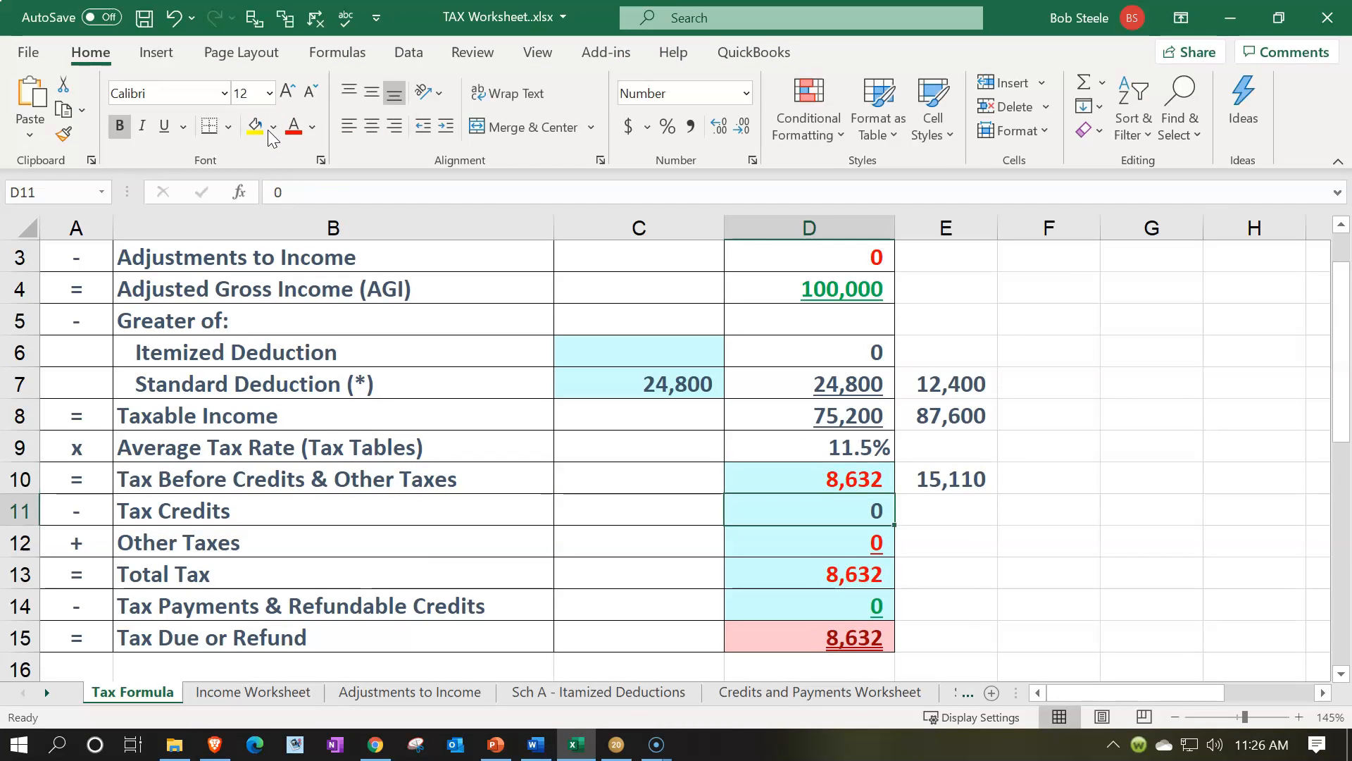
Select the single tax amount in cell E10 for comparison, and review the tax rates in Lacerte's Federal Income Tax Summary
{"action": "key", "text": "Up"}
{"action": "key", "text": "Right"}
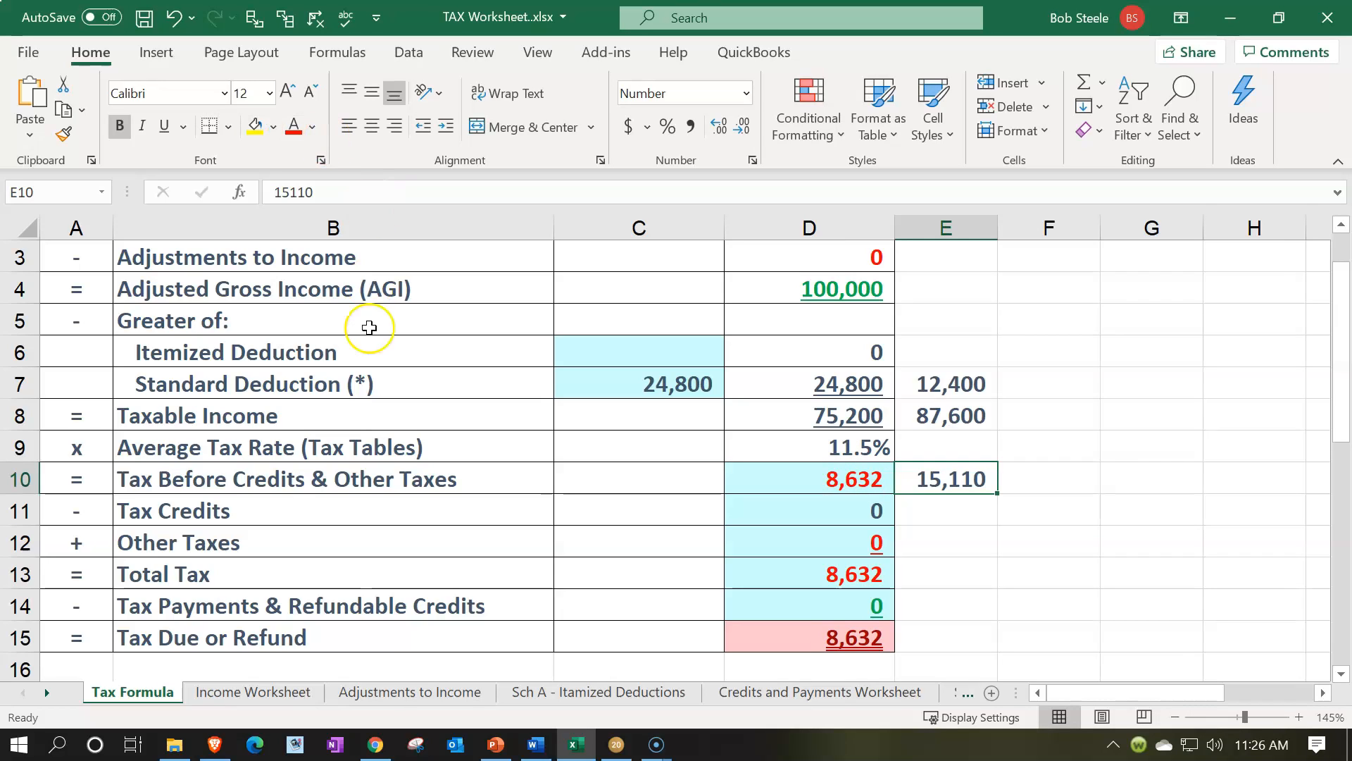
{"action": "left_click", "coordinate": [616, 744]}
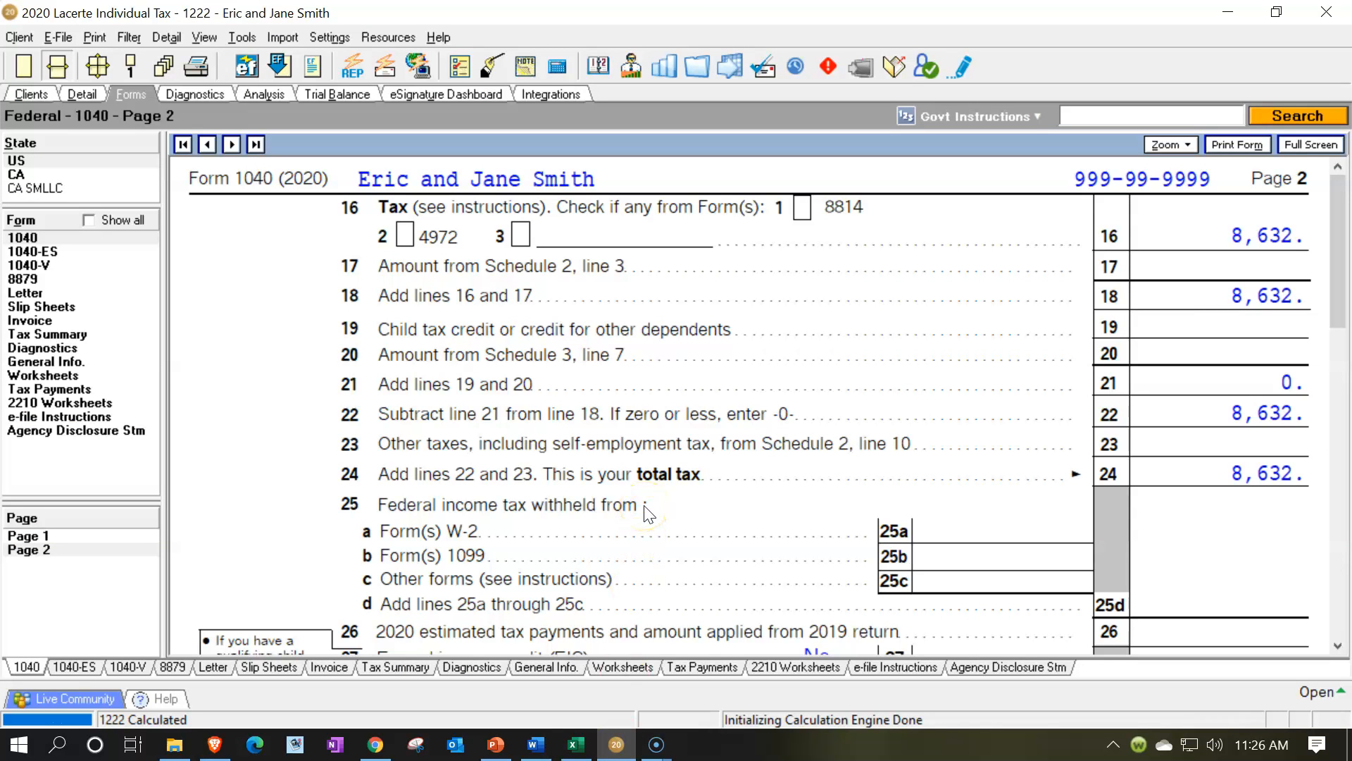
{"action": "left_click", "coordinate": [99, 334]}
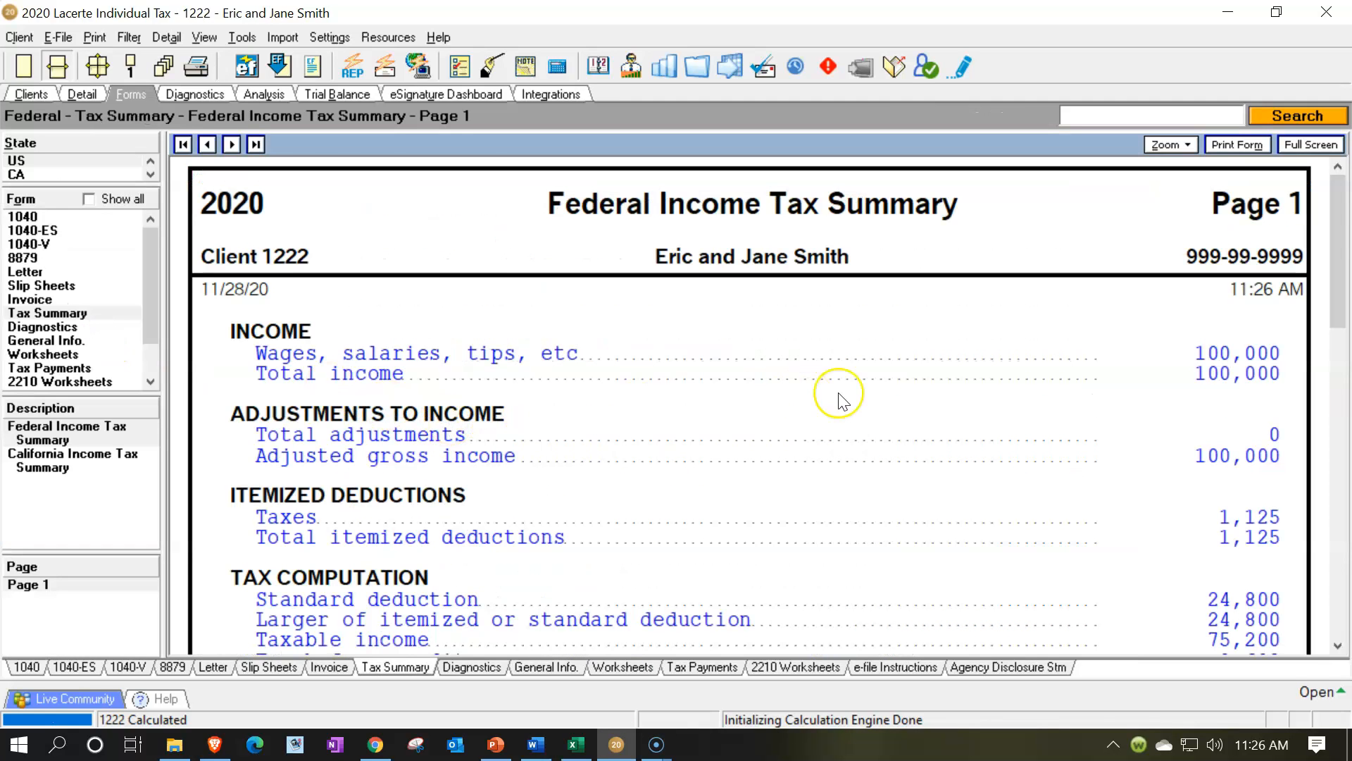
{"action": "scroll", "coordinate": [847, 395], "scroll_direction": "down", "scroll_amount": 6}
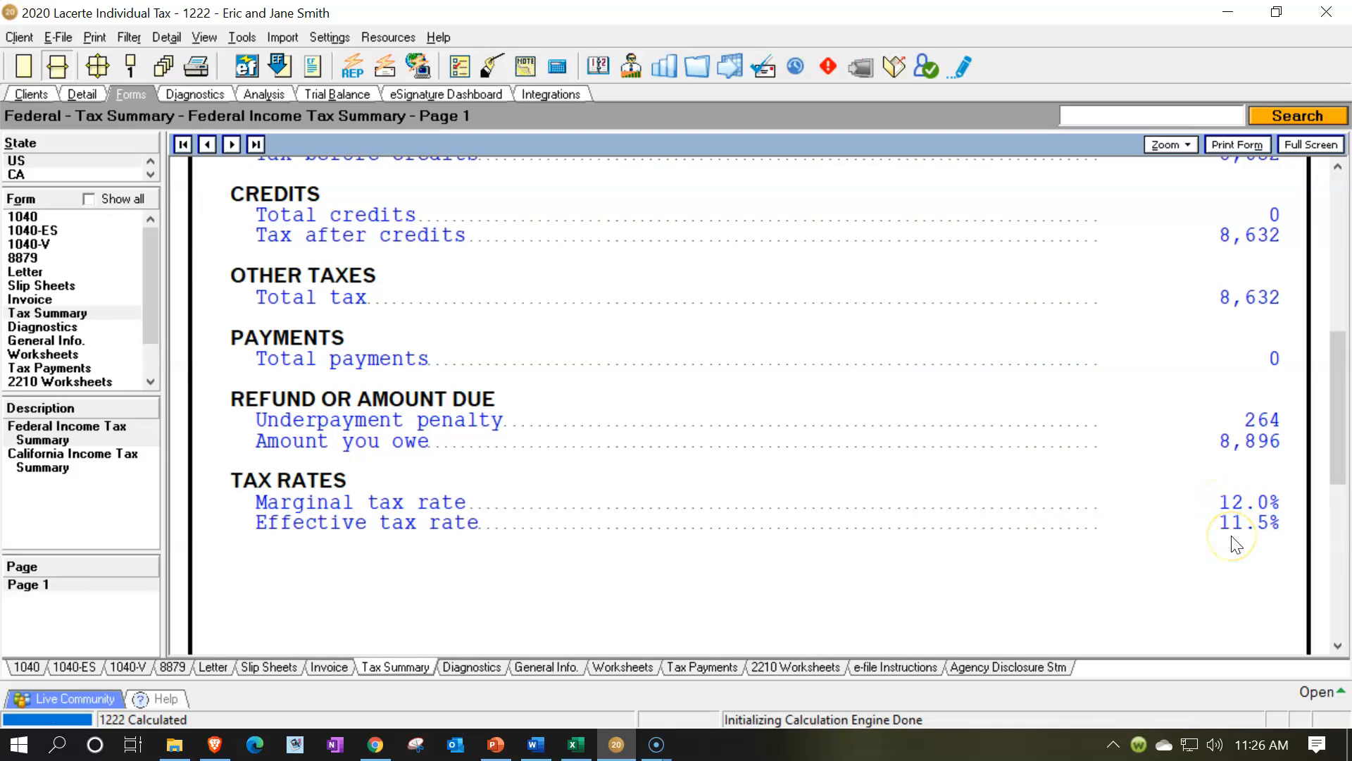
{"action": "scroll", "coordinate": [1236, 545], "scroll_direction": "up", "scroll_amount": 3}
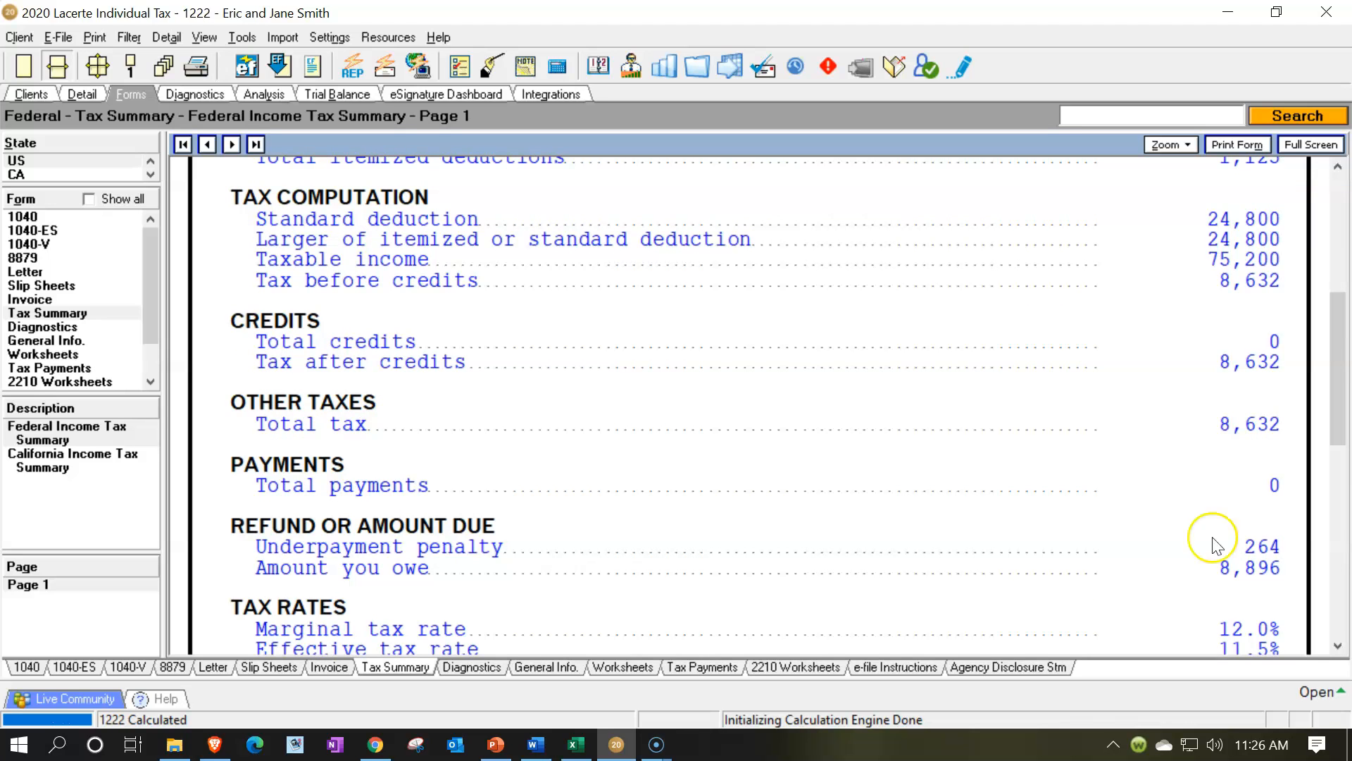
Switch to PowerPoint to check the 2020 married filing jointly brackets, and return to the tax summary in Lacerte
{"action": "left_click", "coordinate": [504, 748]}
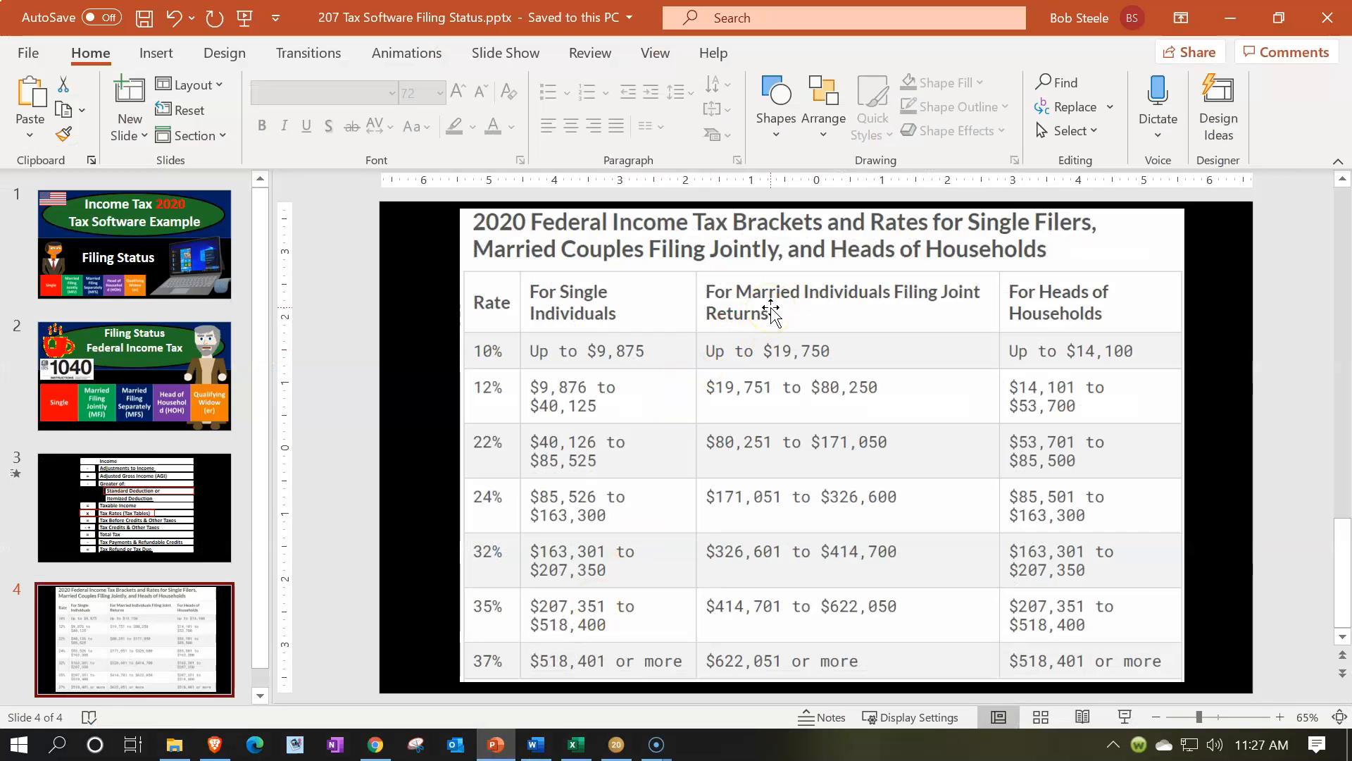
{"action": "left_click", "coordinate": [500, 744]}
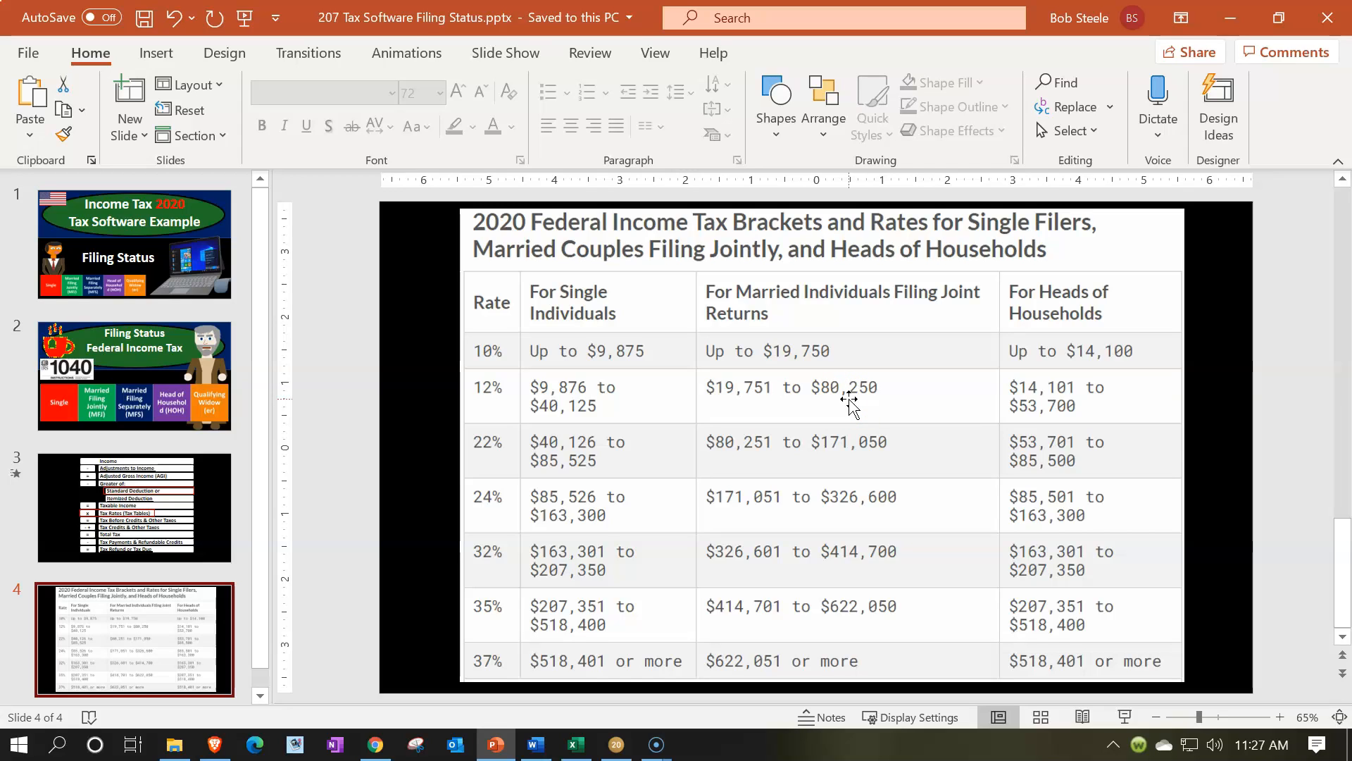
{"action": "left_click", "coordinate": [1223, 23]}
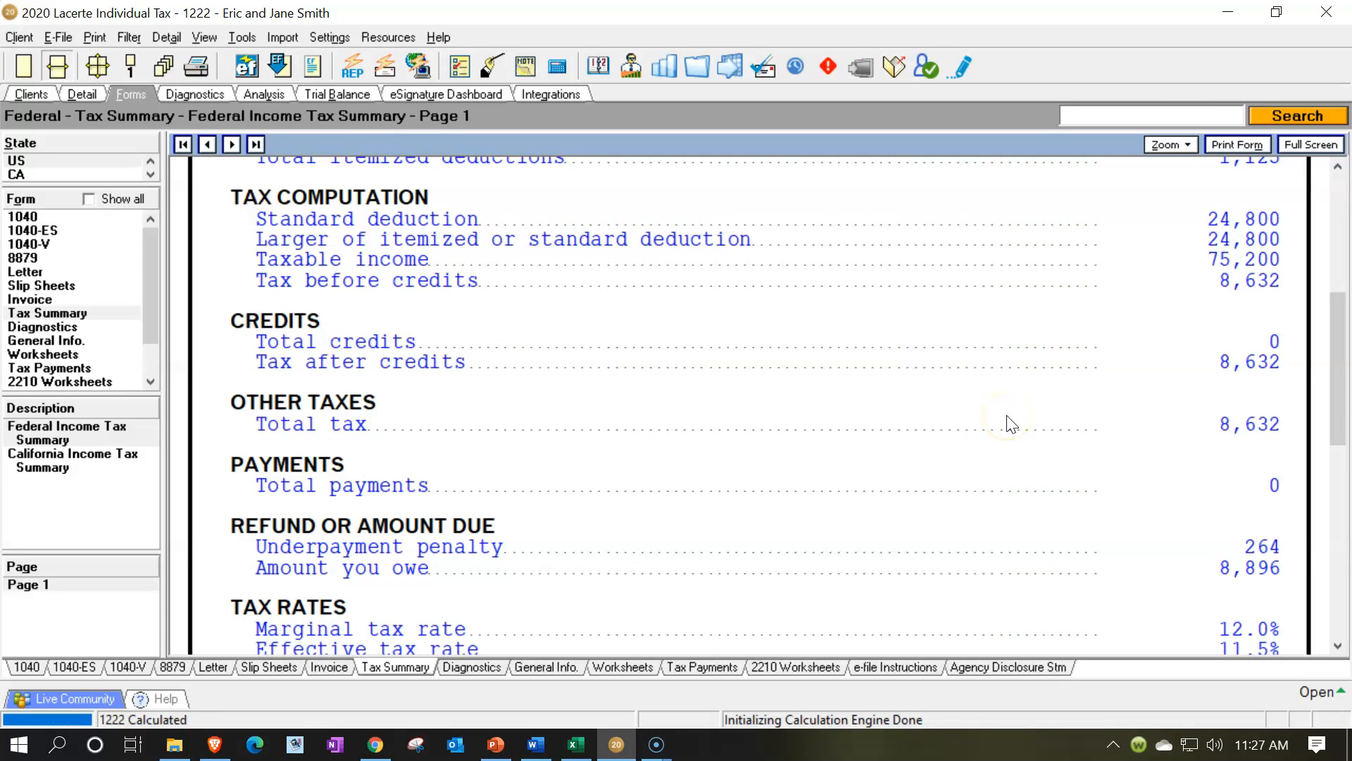
Switch to Excel and enter 100,000 as the income in cell F2 of the MFJ column
{"action": "key", "text": "alt+Tab"}
{"action": "left_click", "coordinate": [1056, 291]}
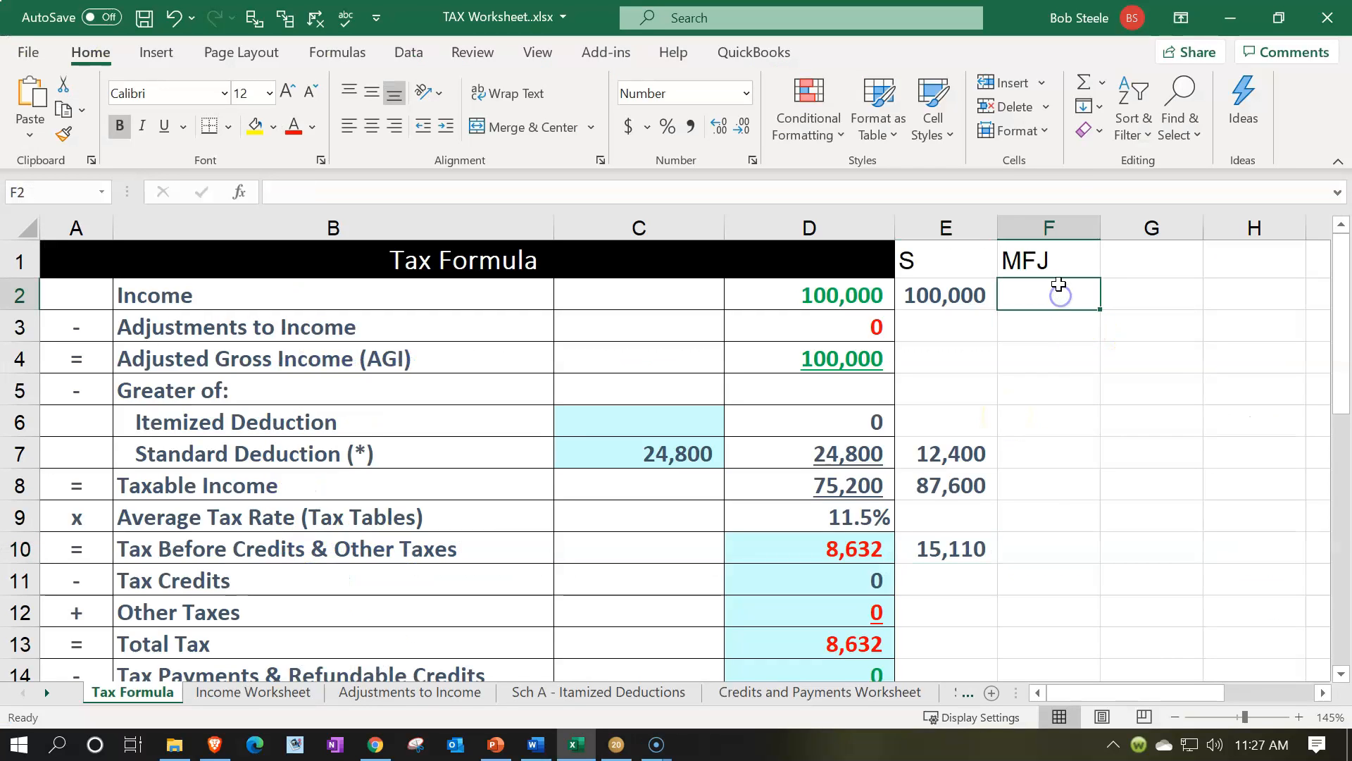
{"action": "type", "text": "100,000"}
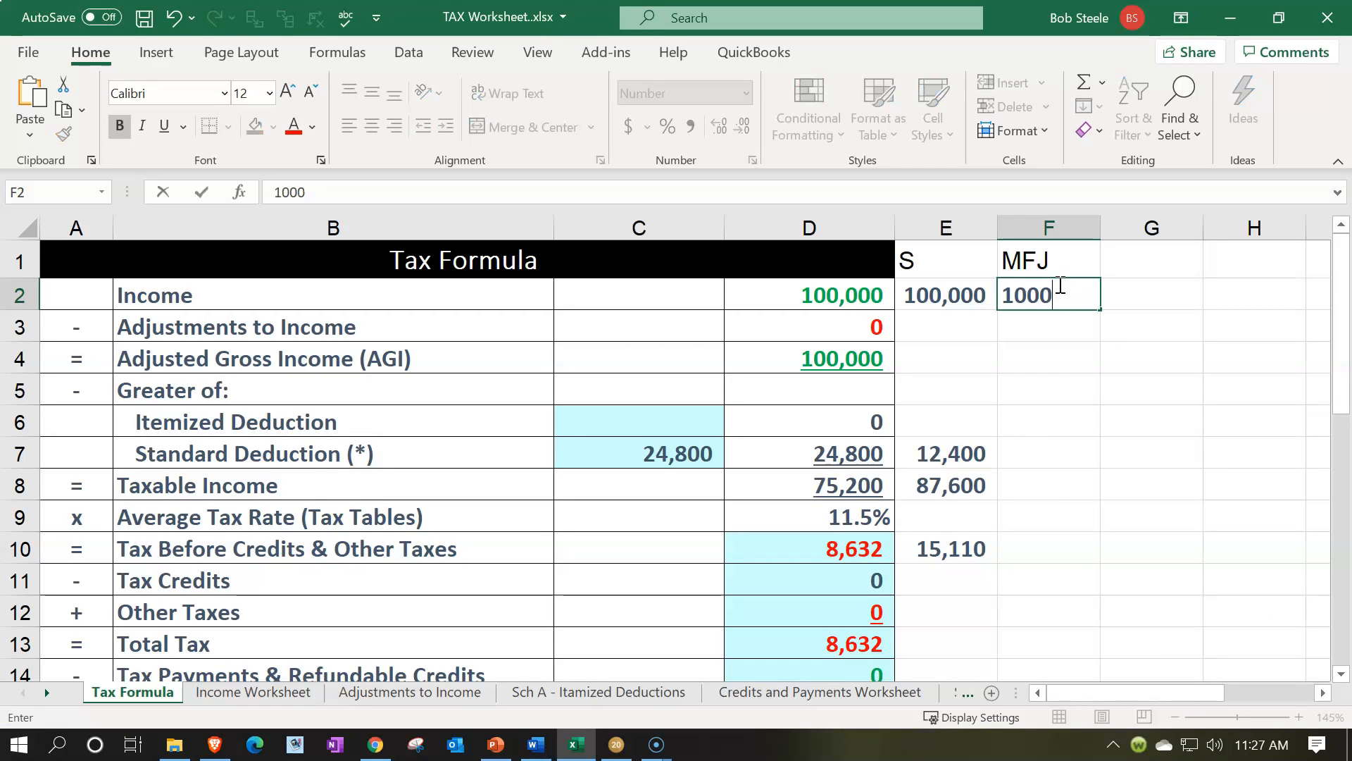
{"action": "key", "text": "Return"}
{"action": "key", "text": "Return"}
{"action": "key", "text": "Return"}
{"action": "key", "text": "Return"}
{"action": "key", "text": "Return"}
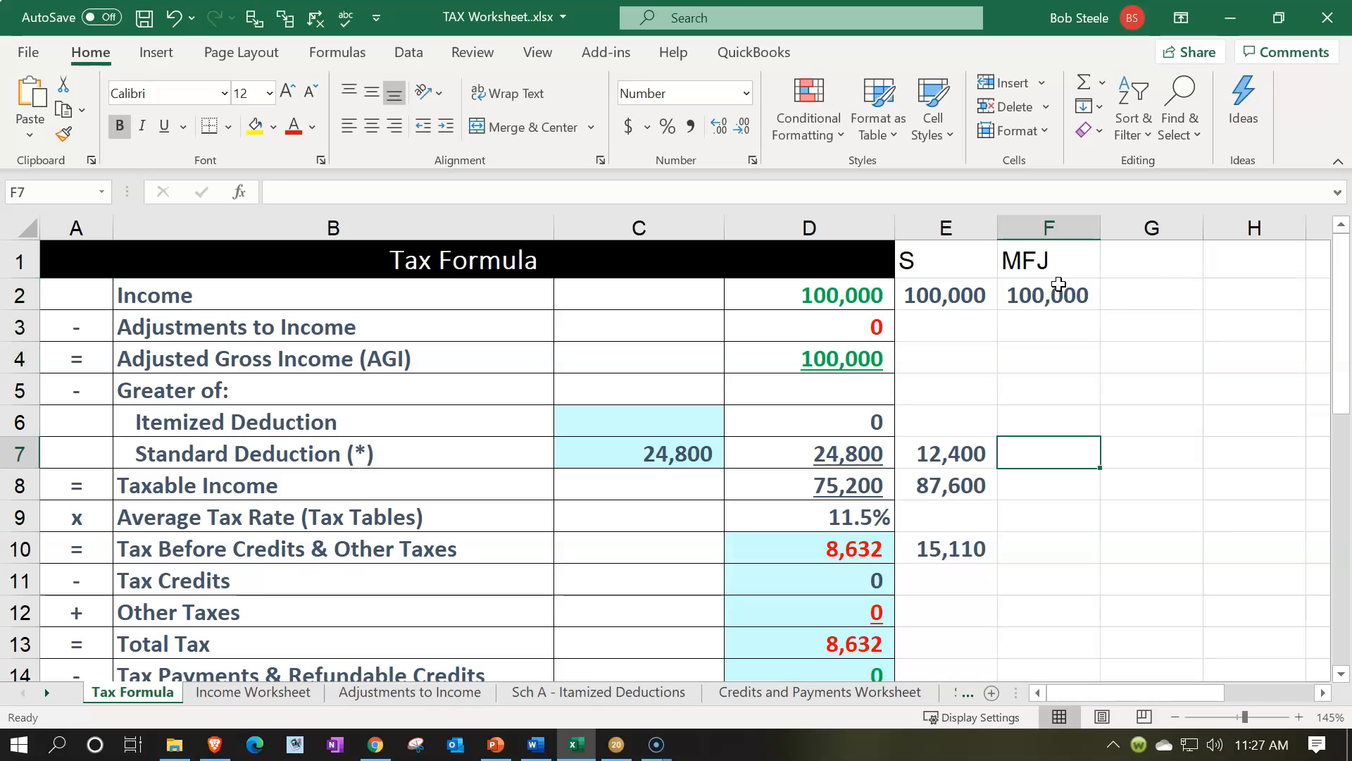
Enter 24,800 as the MFJ standard deduction in cell F7
{"action": "type", "text": "24800"}
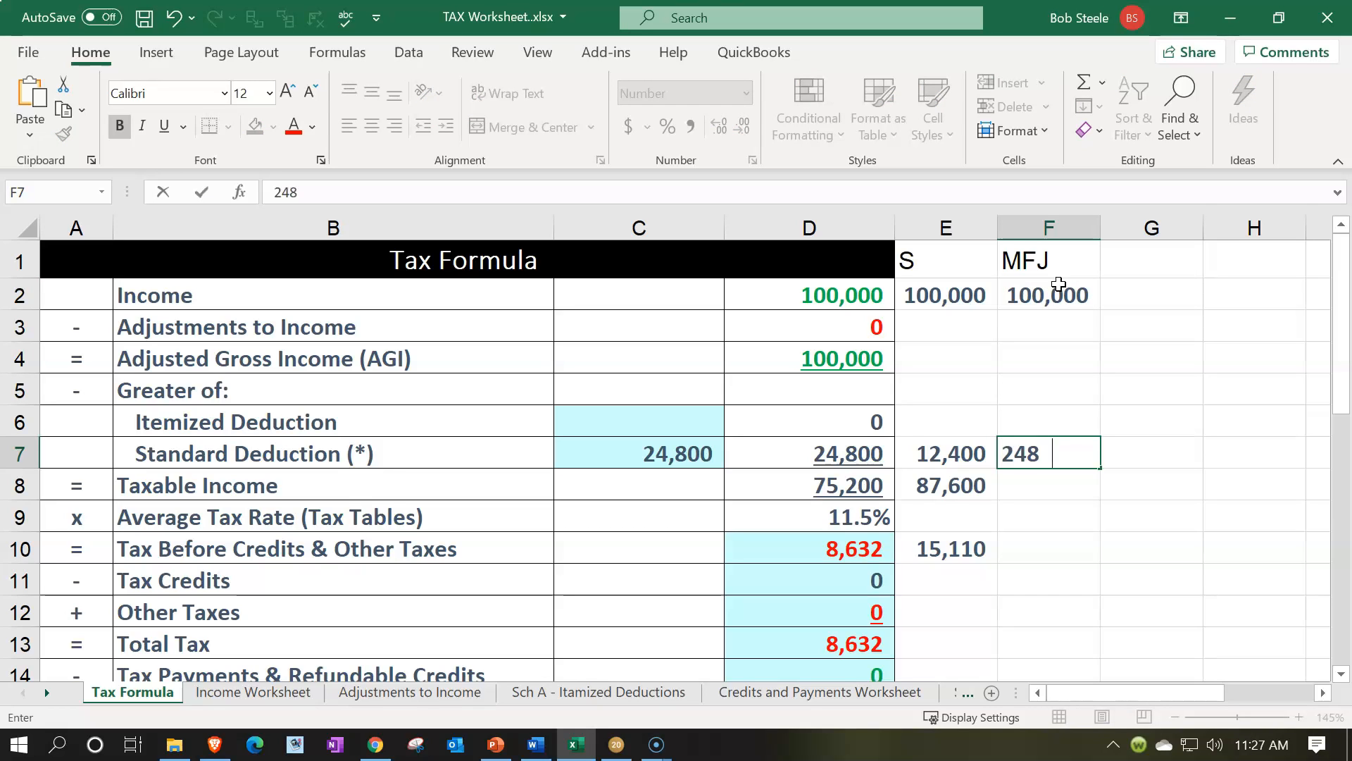
{"action": "key", "text": "Return"}
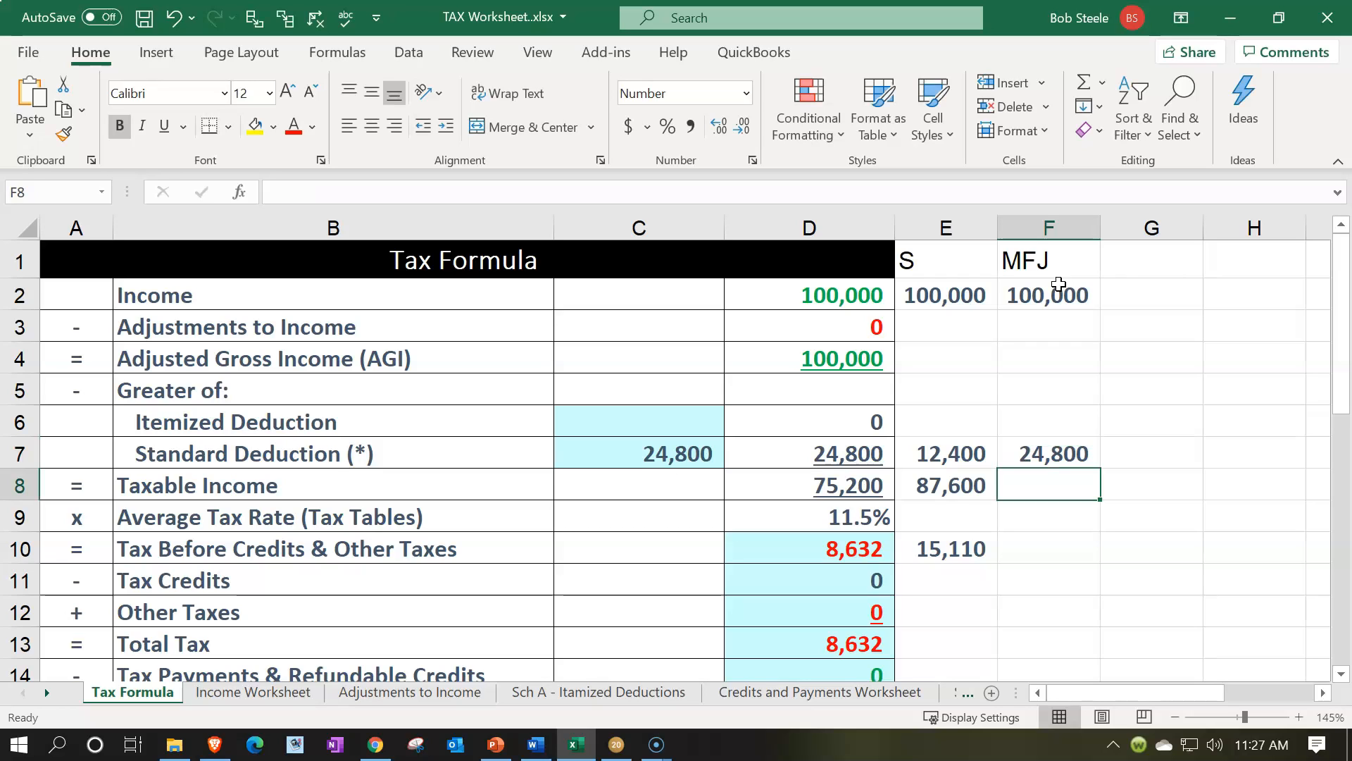
Enter the MFJ taxable income of 75,200 in cell F8 and the tax before credits of 8,632 in F10
{"action": "type", "text": "75200"}
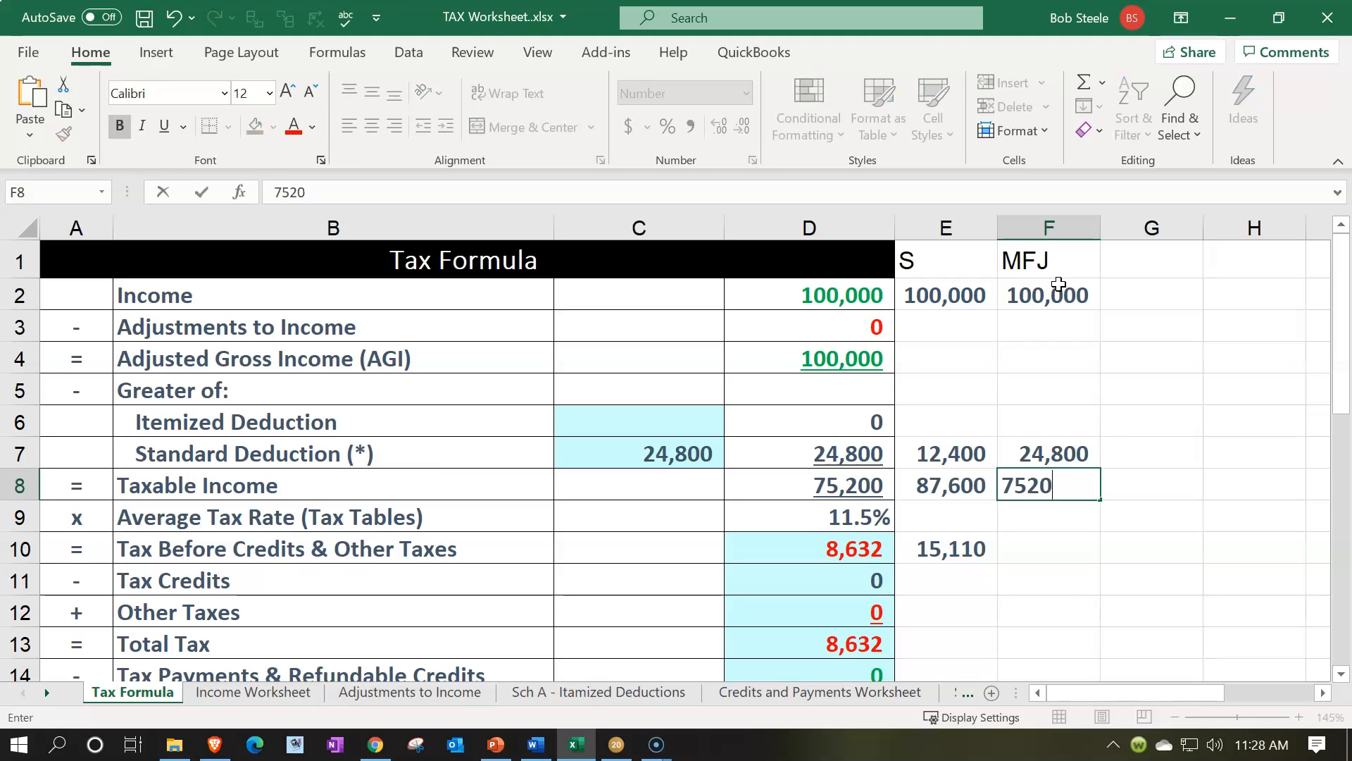
{"action": "key", "text": "Return"}
{"action": "key", "text": "Return"}
{"action": "type", "text": "8632"}
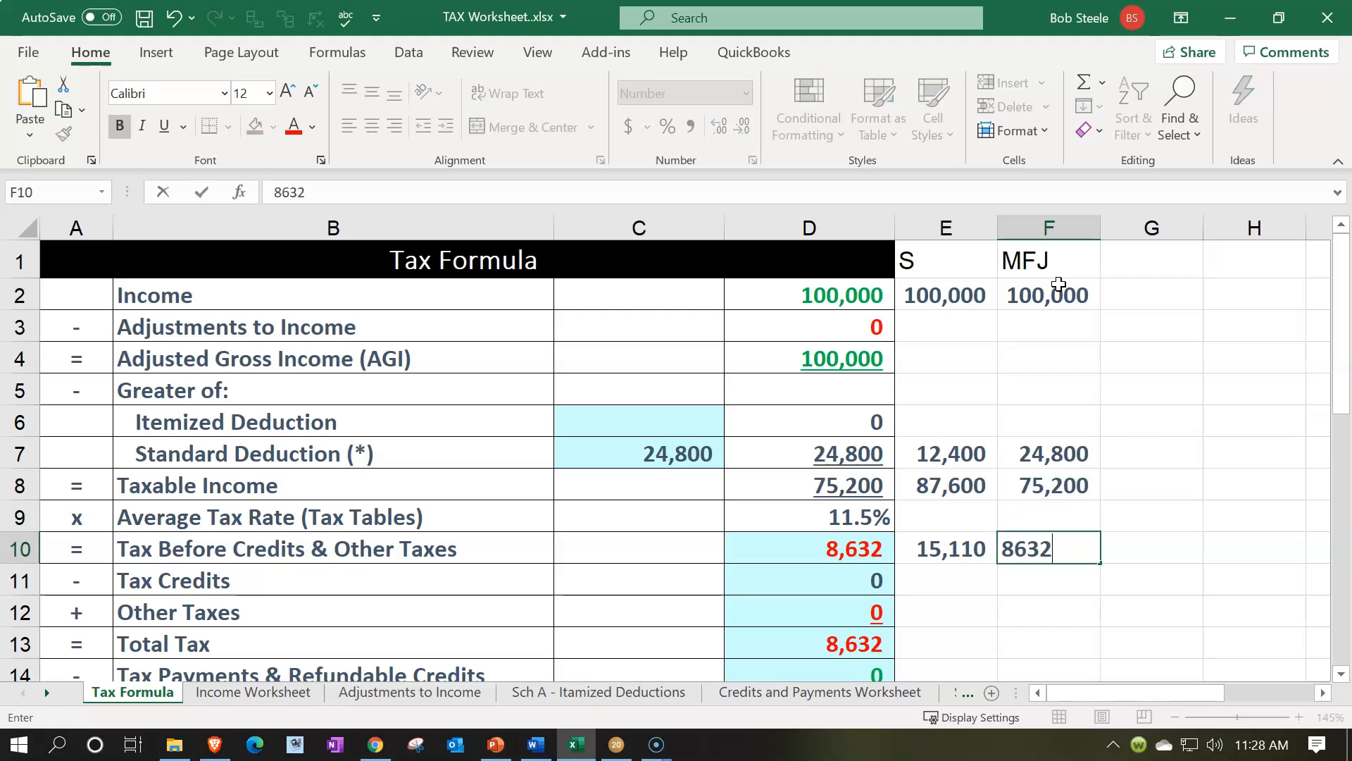
{"action": "key", "text": "Return"}
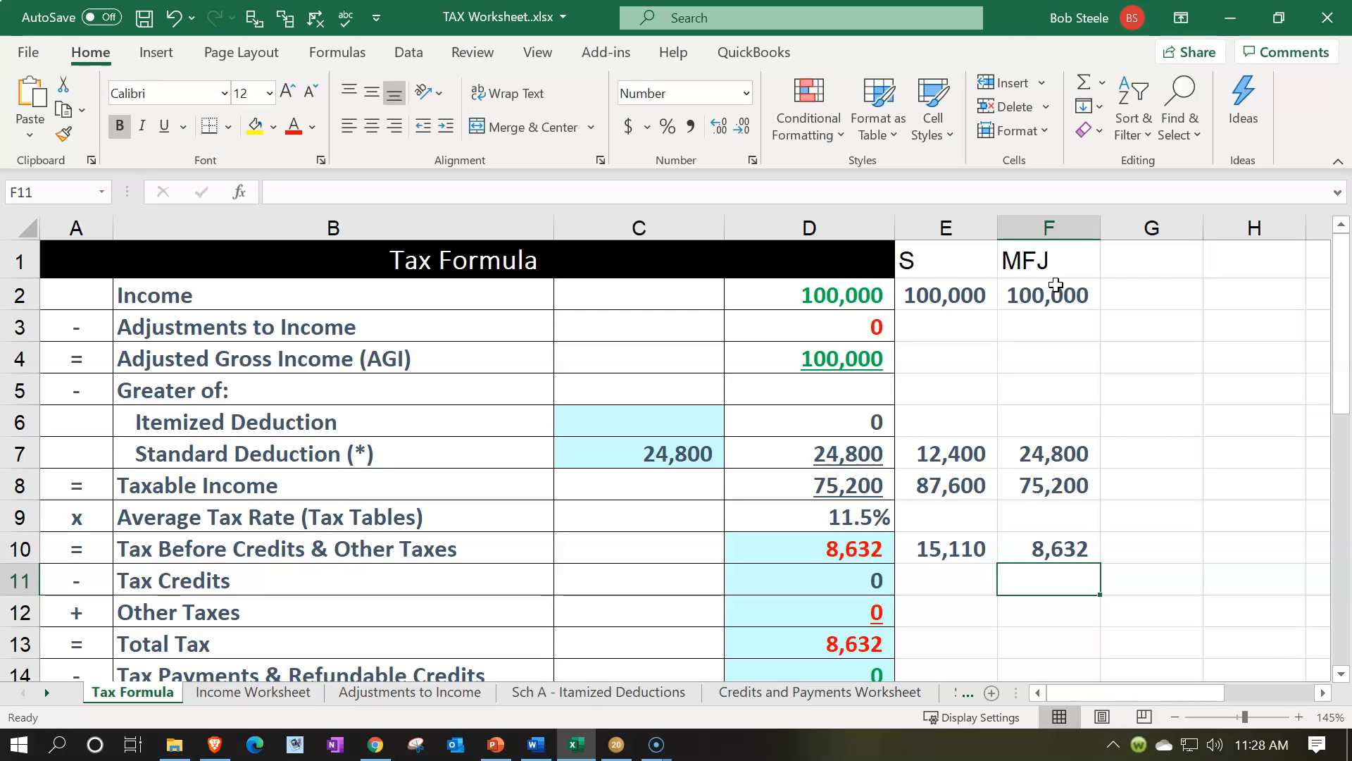
Compare the single and MFJ incomes in E2:F2, and add the heading HOH in cell G1
{"action": "left_click", "coordinate": [972, 299]}
{"action": "left_click_drag", "start_coordinate": [1004, 302], "coordinate": [1027, 293]}
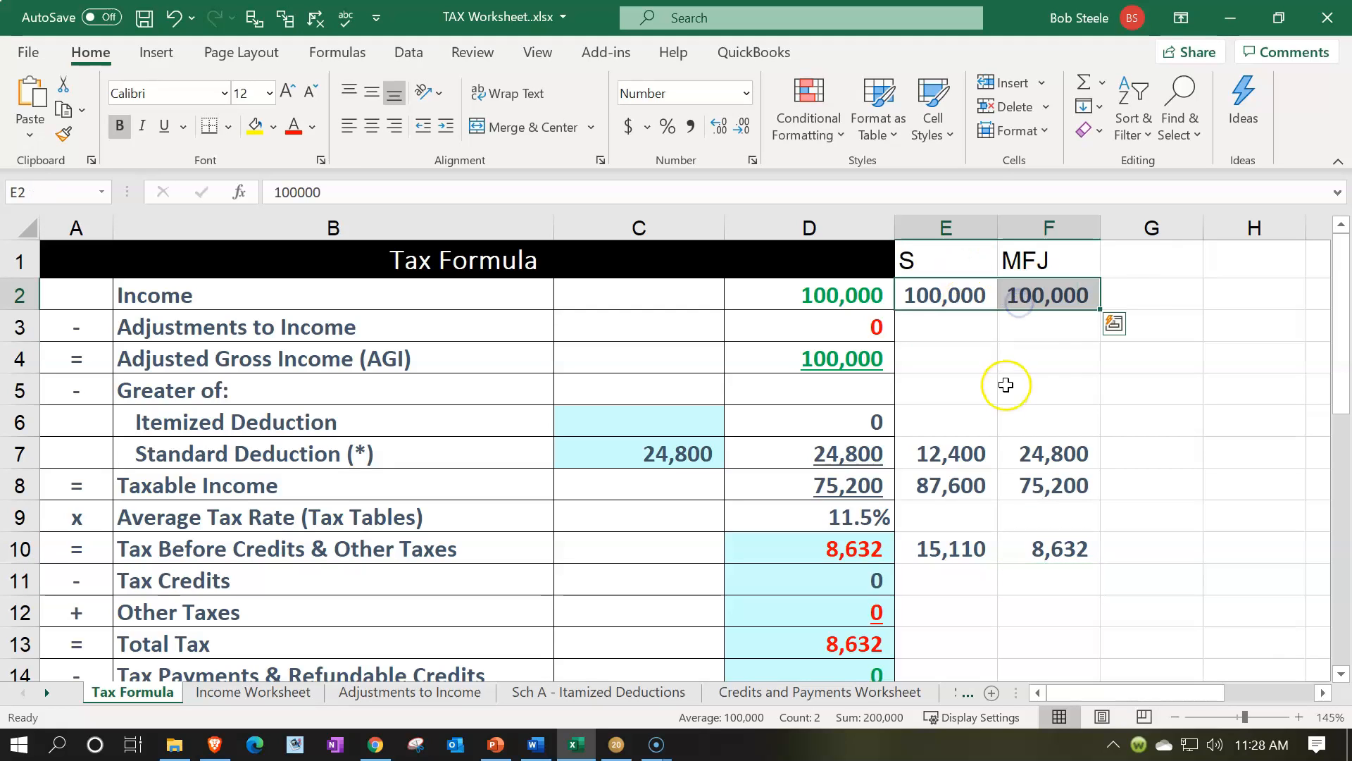
{"action": "left_click", "coordinate": [1143, 266]}
{"action": "type", "text": "HOH"}
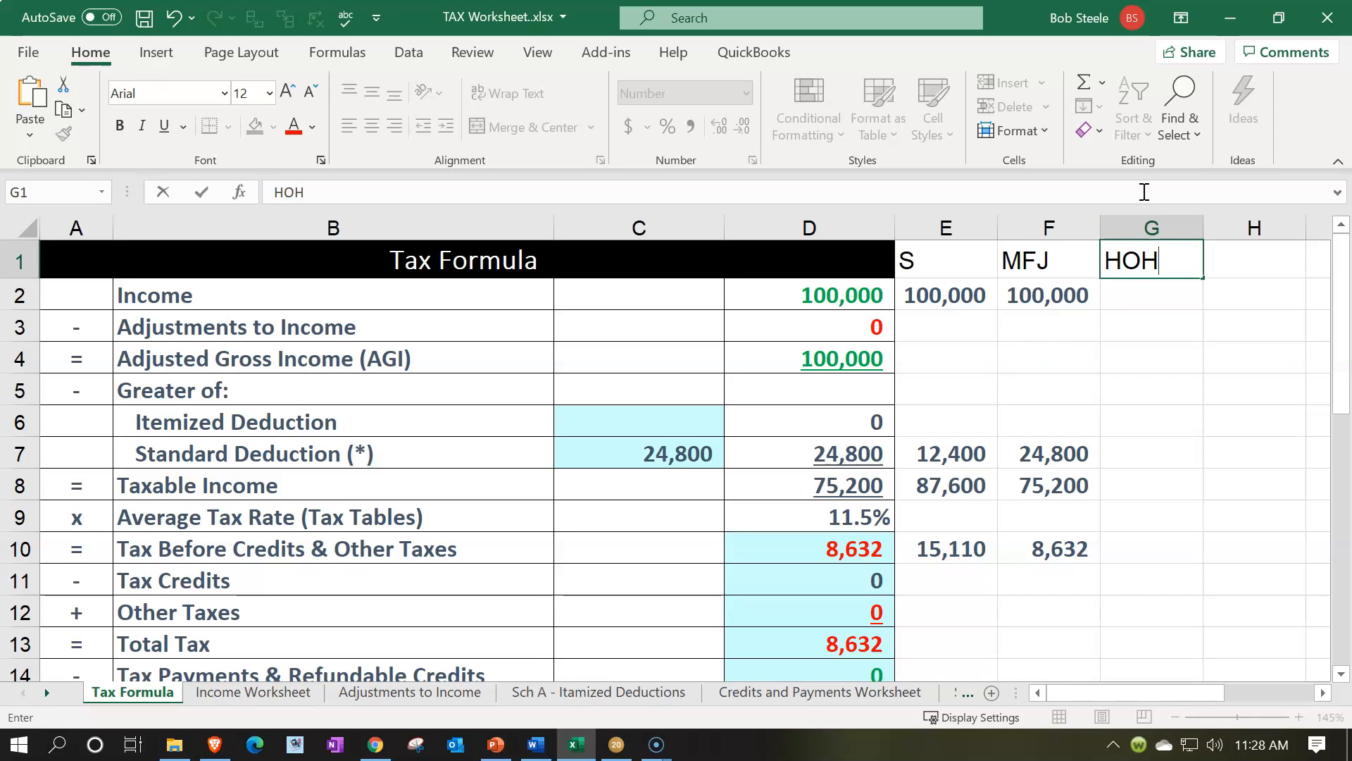
{"action": "key", "text": "Return"}
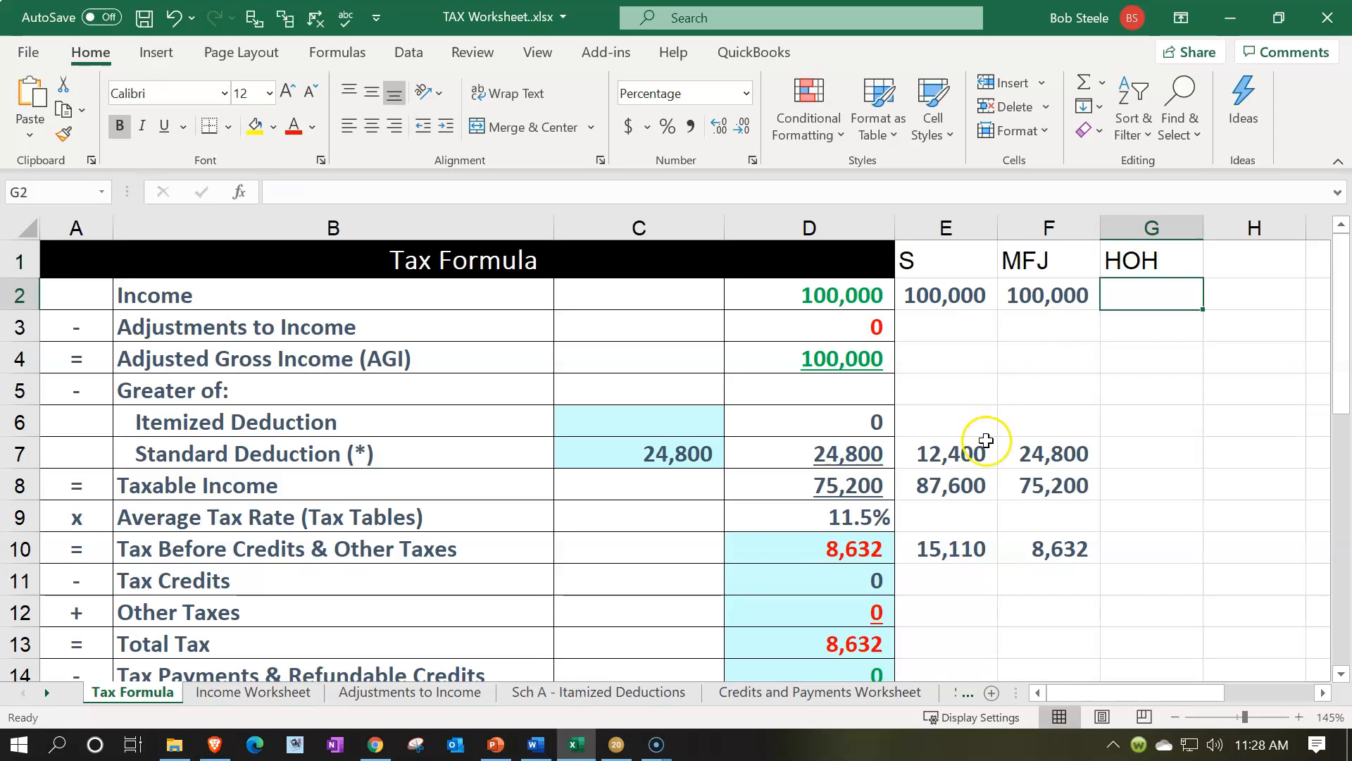
Switch to Lacerte and change the filing status in the client information to Head of household
{"action": "left_click", "coordinate": [617, 744]}
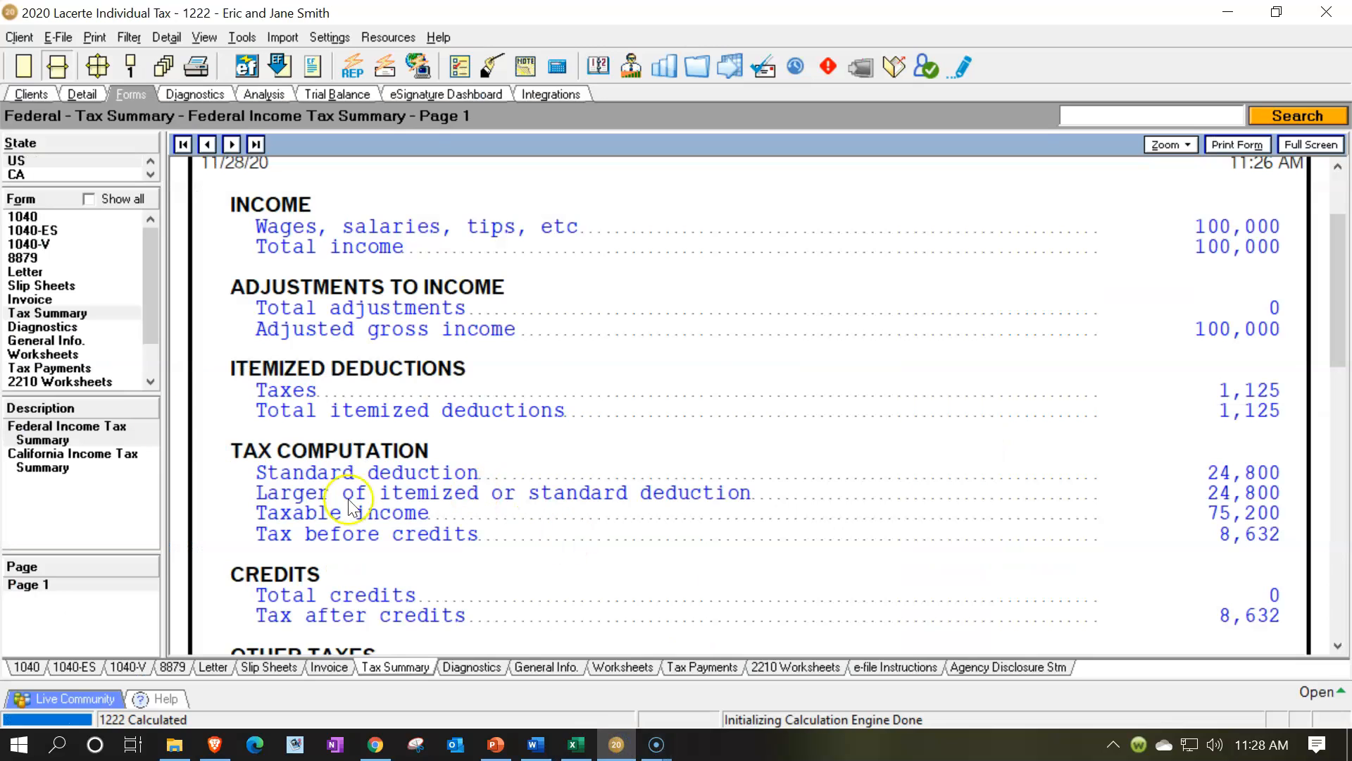
{"action": "left_click", "coordinate": [90, 95]}
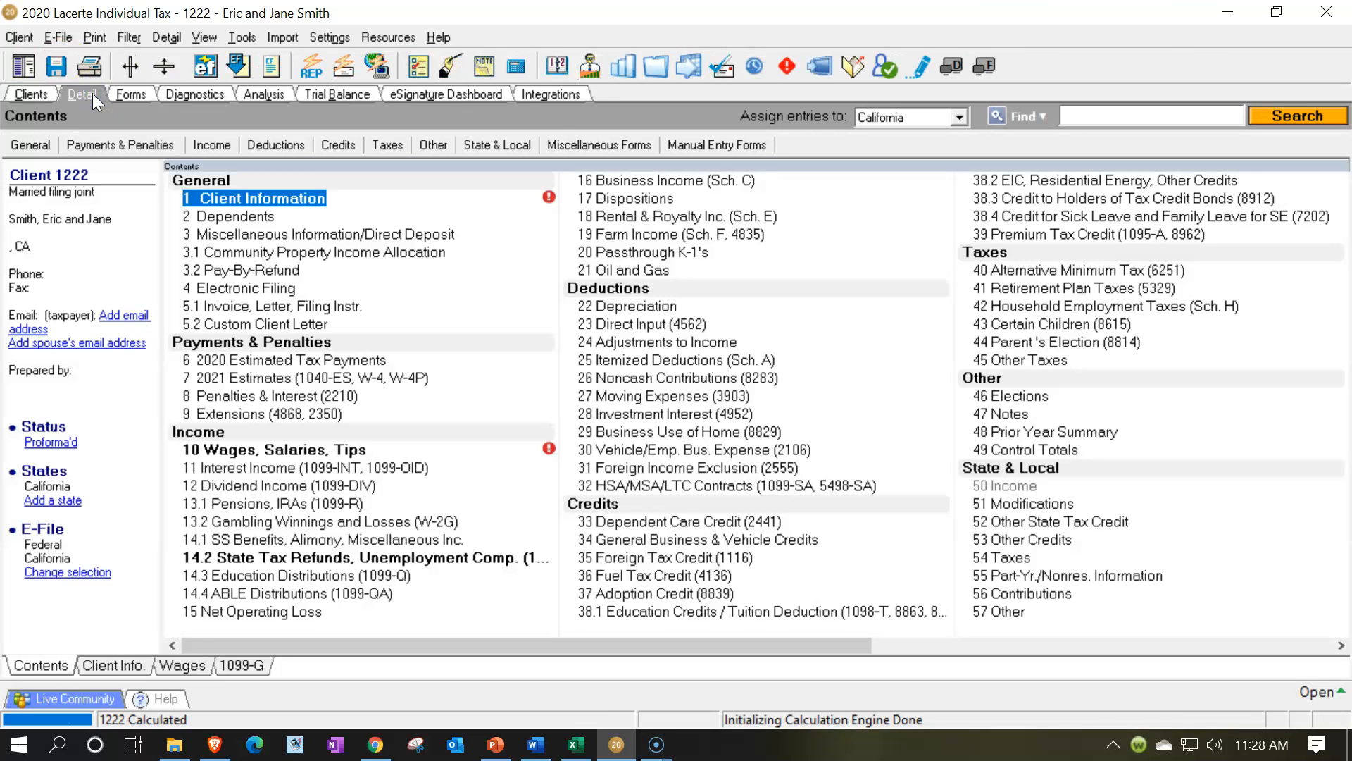
{"action": "left_click", "coordinate": [136, 662]}
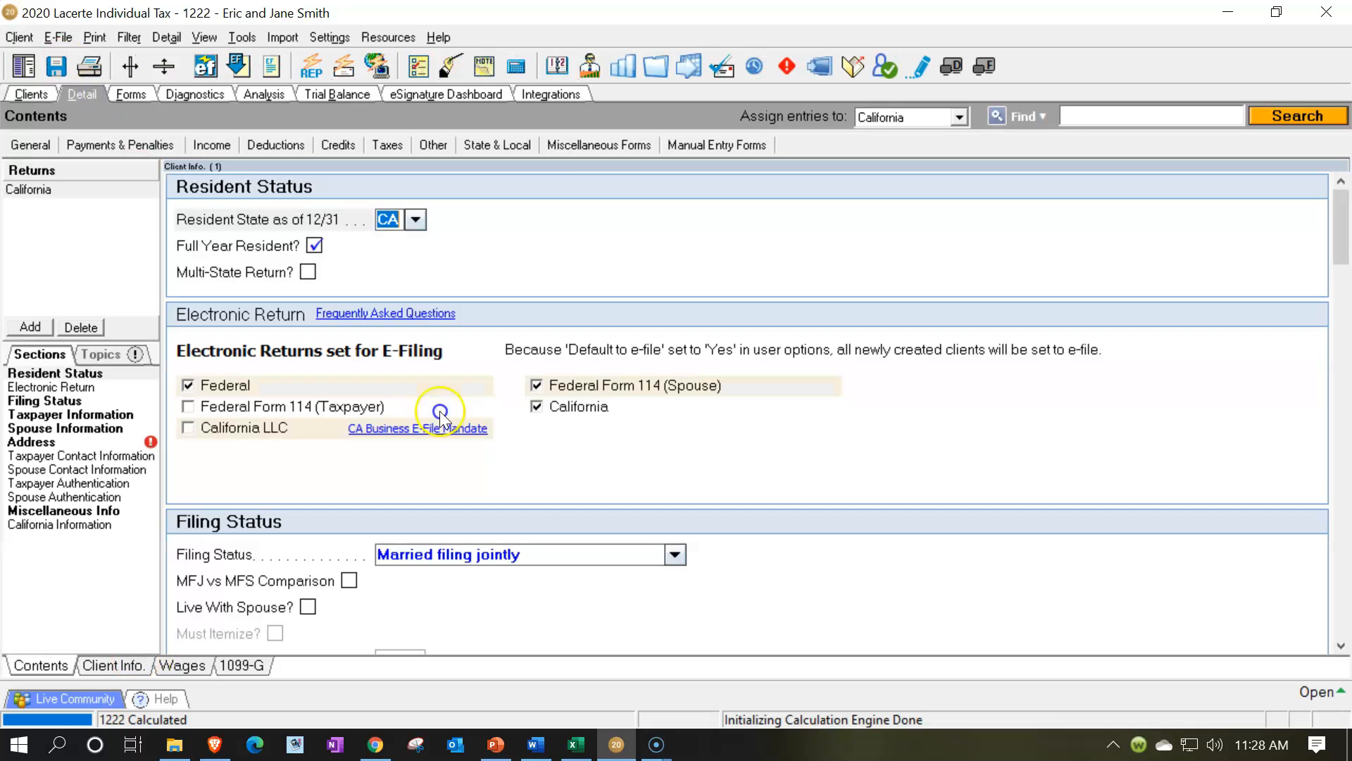
{"action": "scroll", "coordinate": [687, 451], "scroll_direction": "down", "scroll_amount": 3}
{"action": "left_click", "coordinate": [676, 446]}
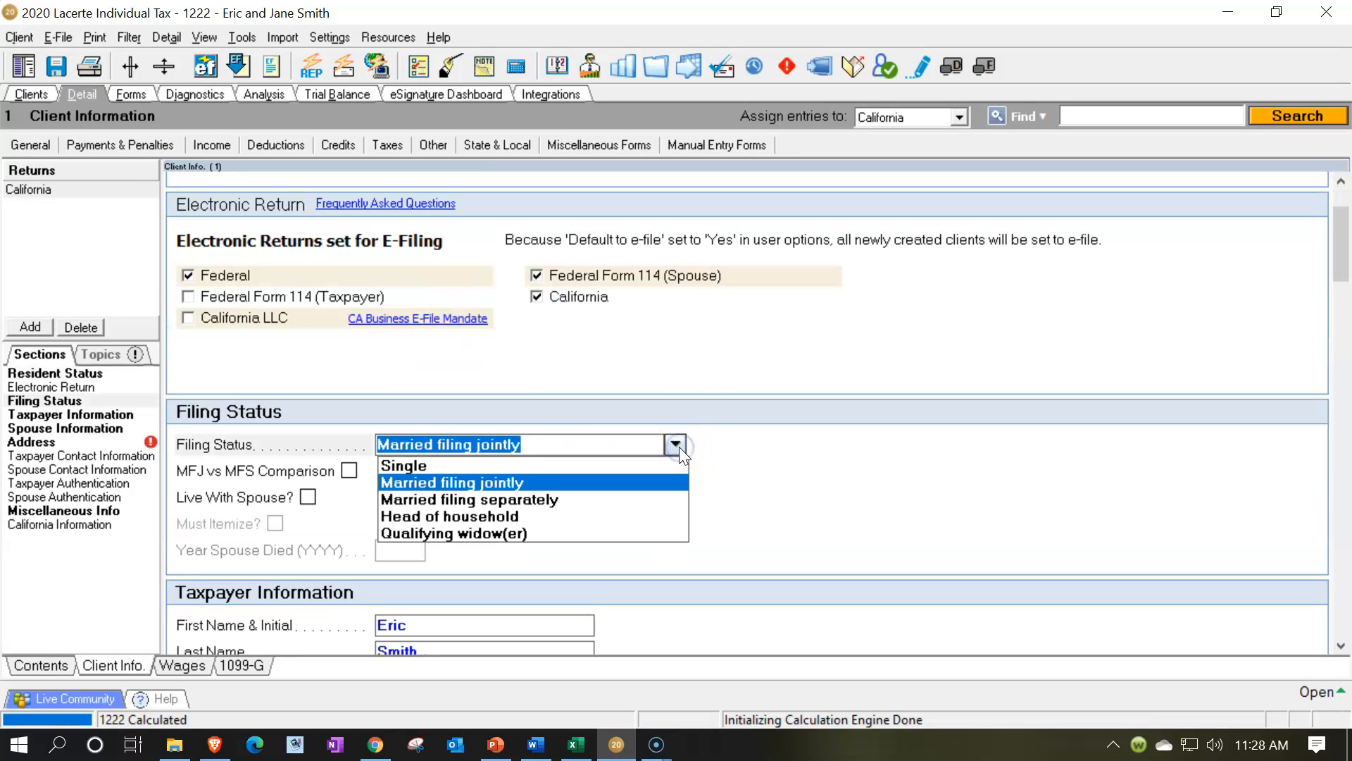
{"action": "left_click", "coordinate": [560, 515]}
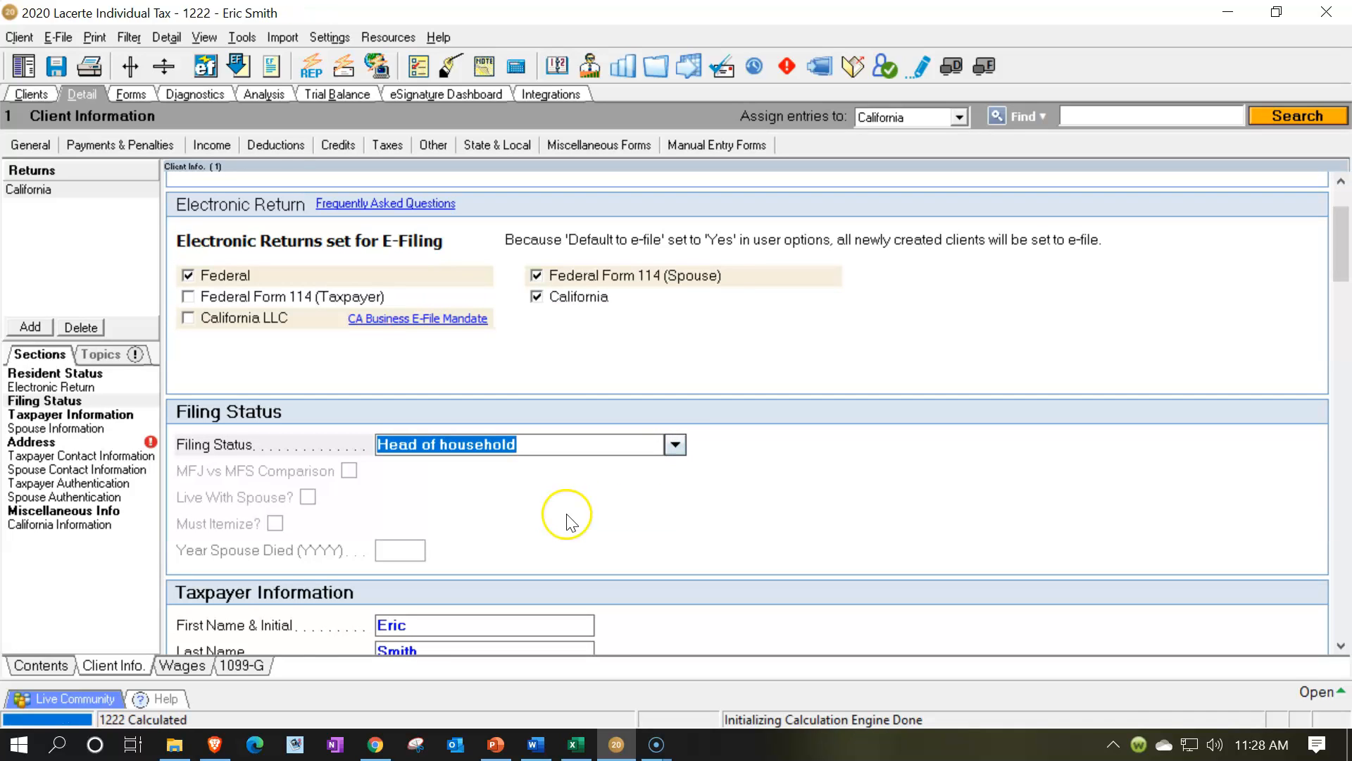
Add a dependent with relationship Son, 12 months lived at home and type Child living with taxpayer
{"action": "left_click", "coordinate": [276, 146]}
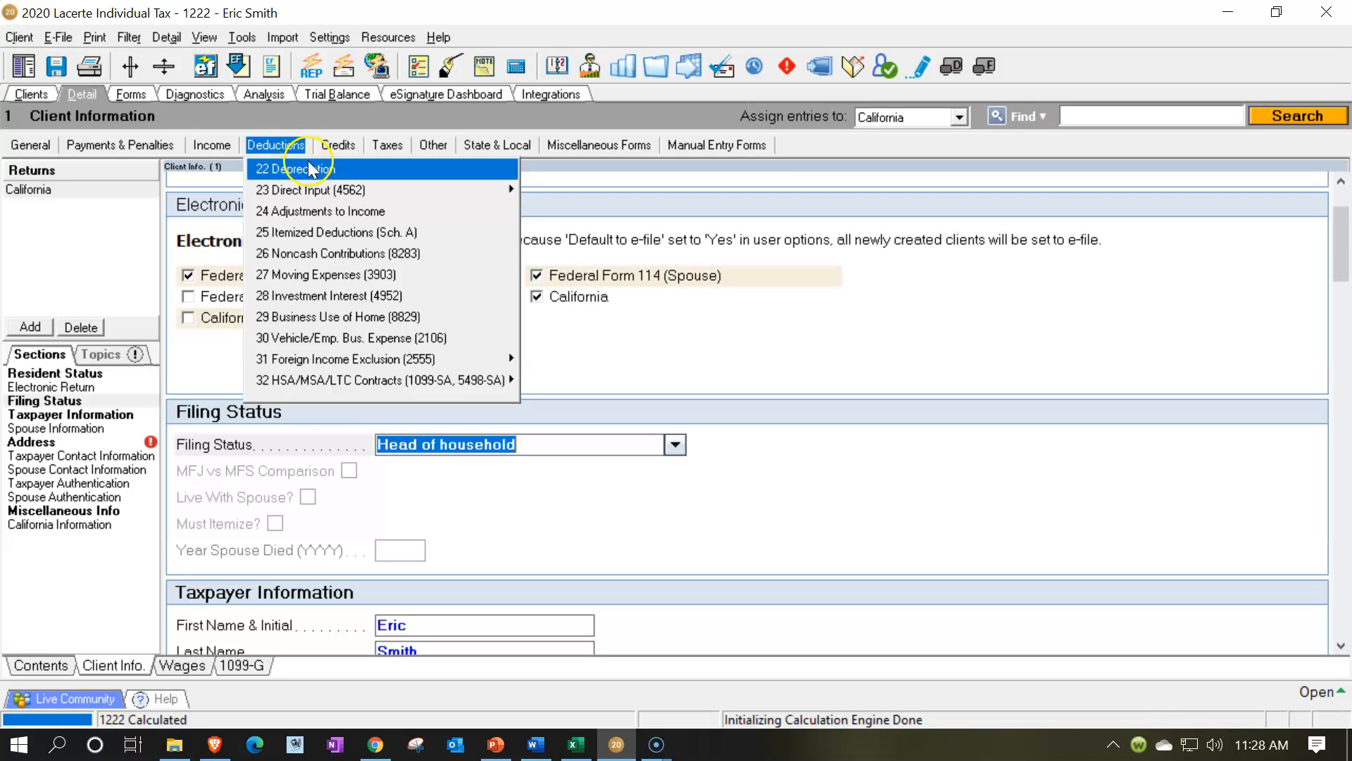
{"action": "left_click", "coordinate": [335, 172]}
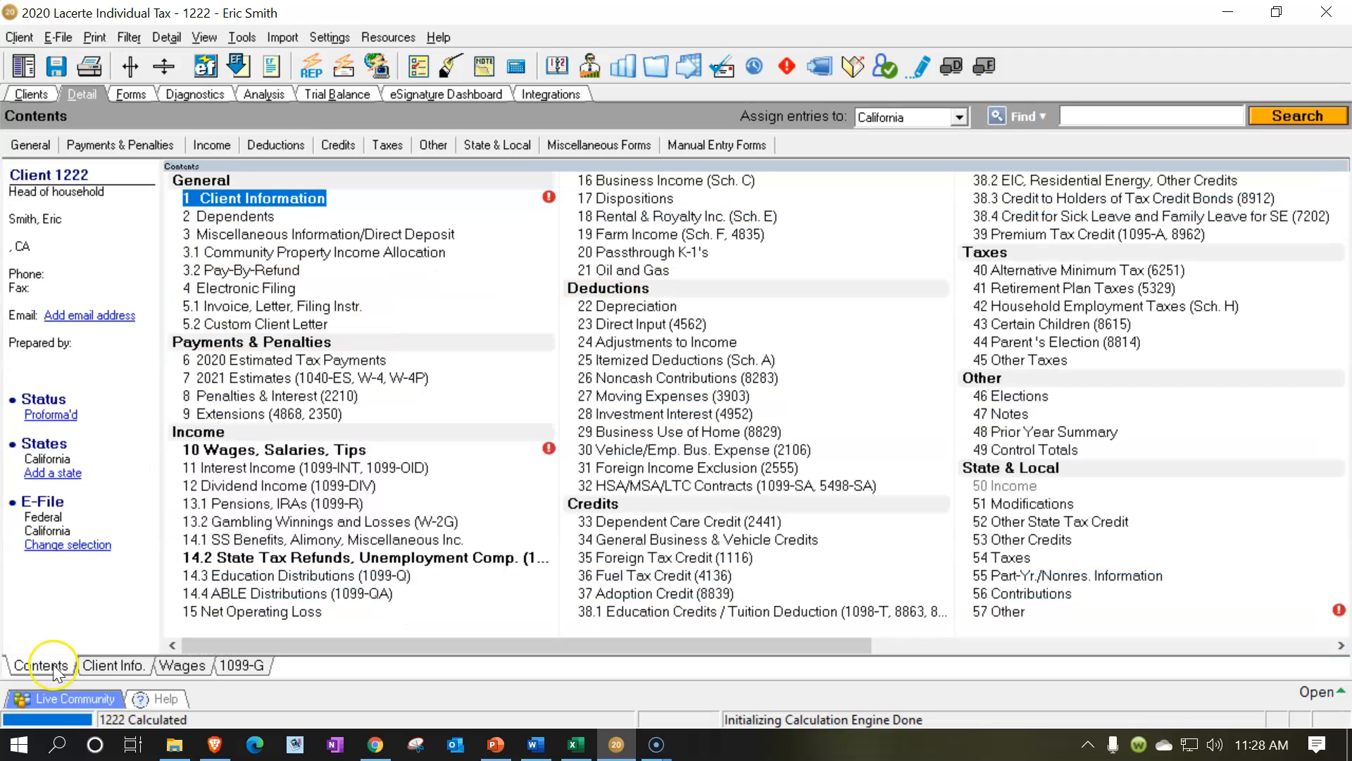
{"action": "left_click", "coordinate": [41, 665]}
{"action": "left_click", "coordinate": [247, 217]}
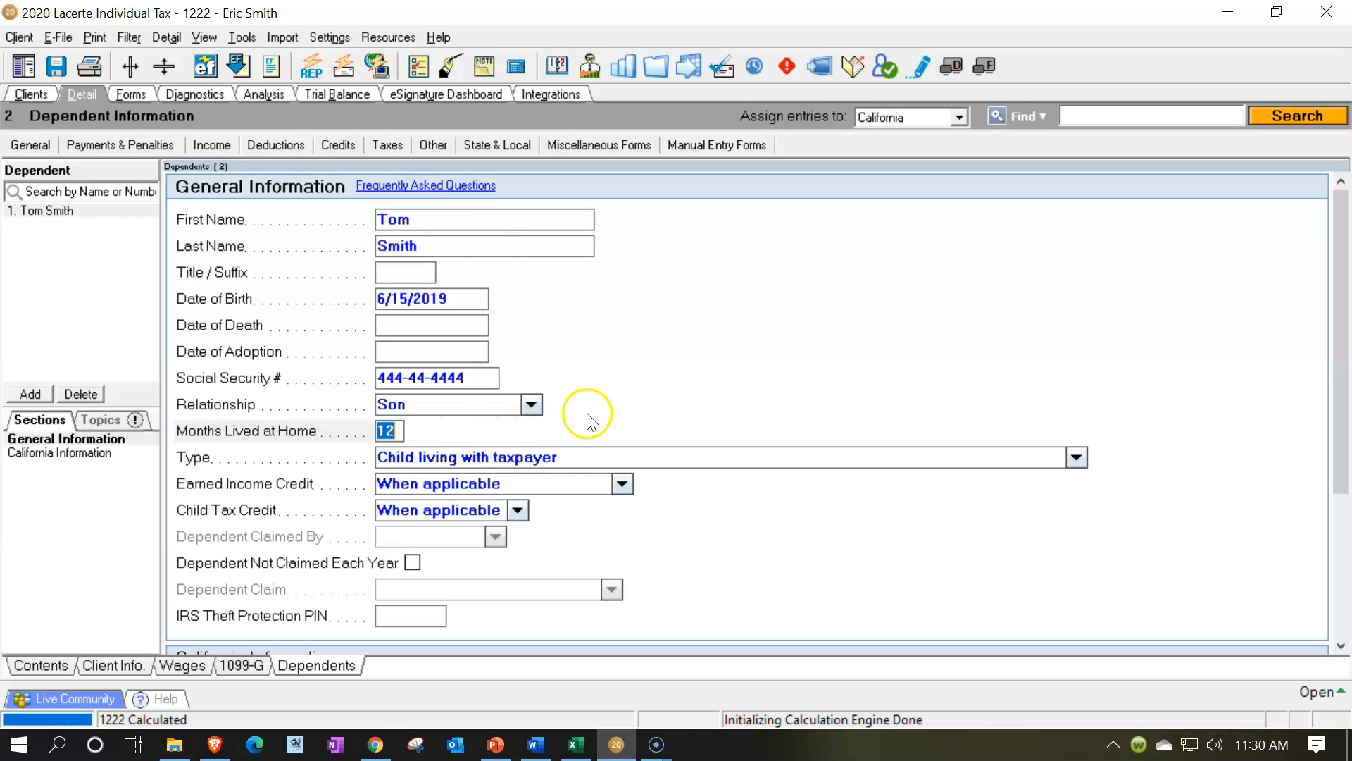
{"action": "left_click", "coordinate": [466, 439]}
{"action": "left_click", "coordinate": [559, 472]}
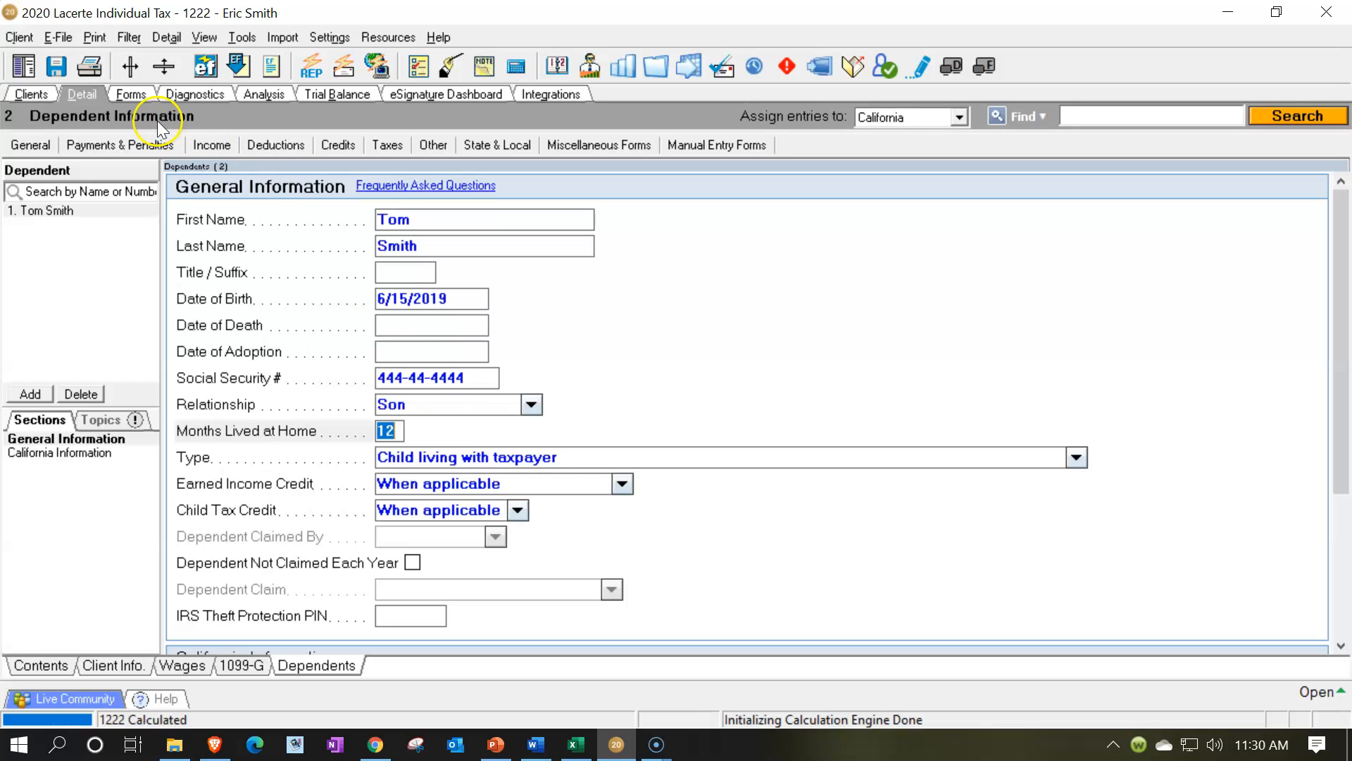
Review the filing status, dependent entry and line 1 wages on page 1 of Form 1040
{"action": "left_click", "coordinate": [135, 93]}
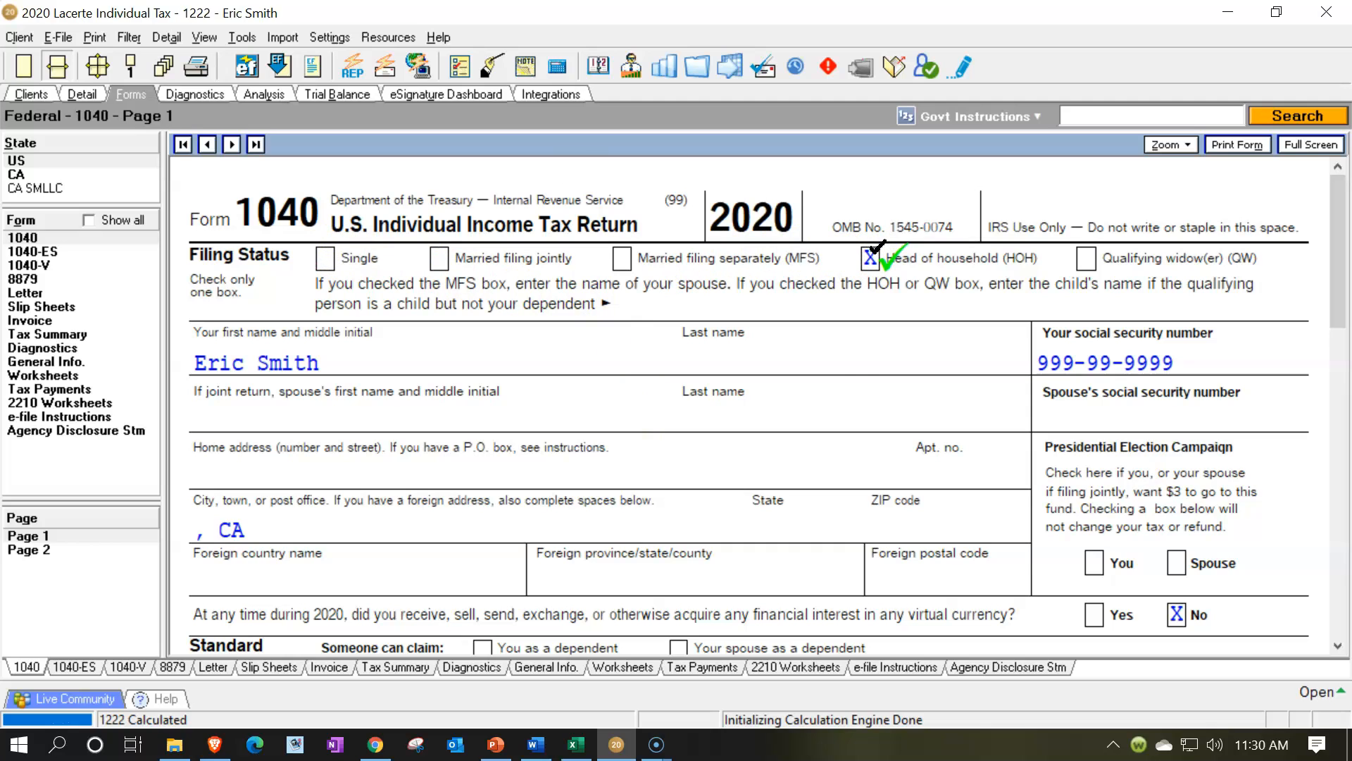
{"action": "scroll", "coordinate": [842, 386], "scroll_direction": "down", "scroll_amount": 6}
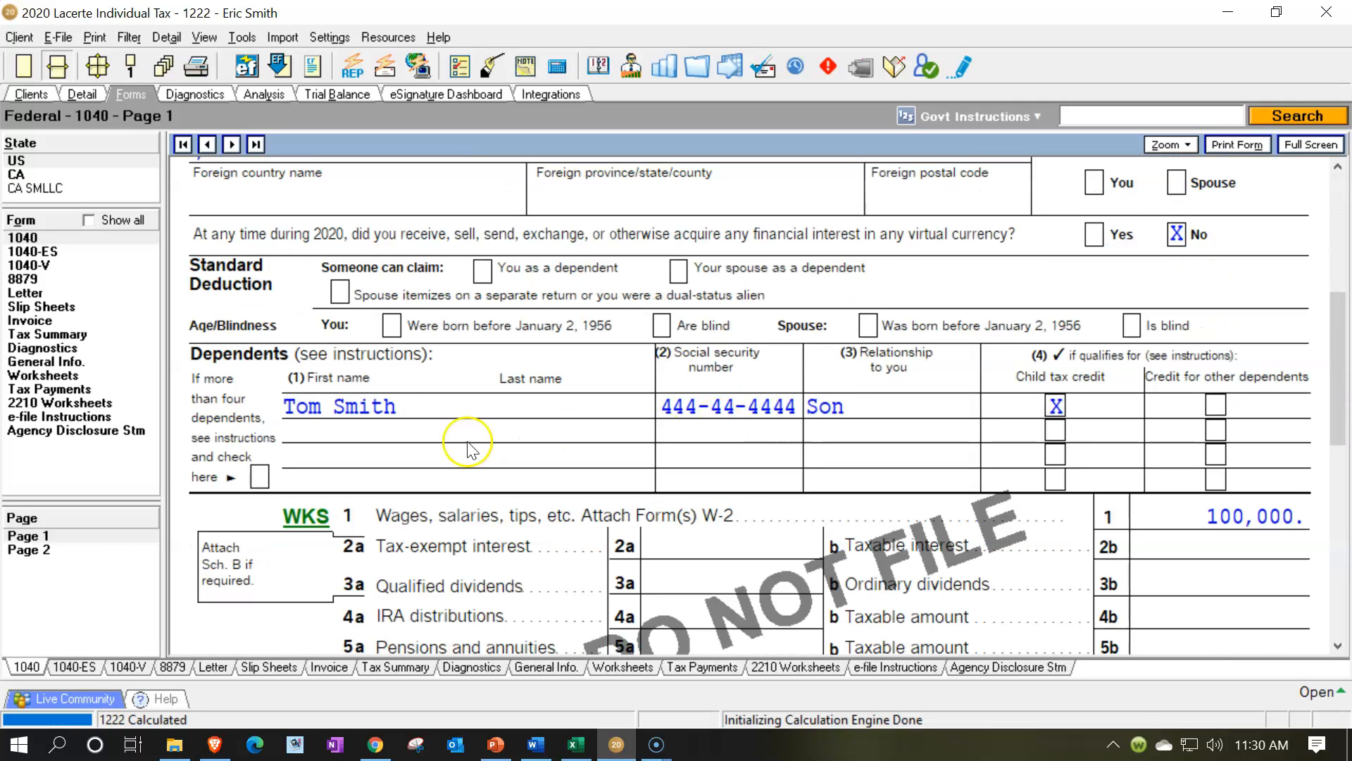
{"action": "scroll", "coordinate": [322, 407], "scroll_direction": "down", "scroll_amount": 2}
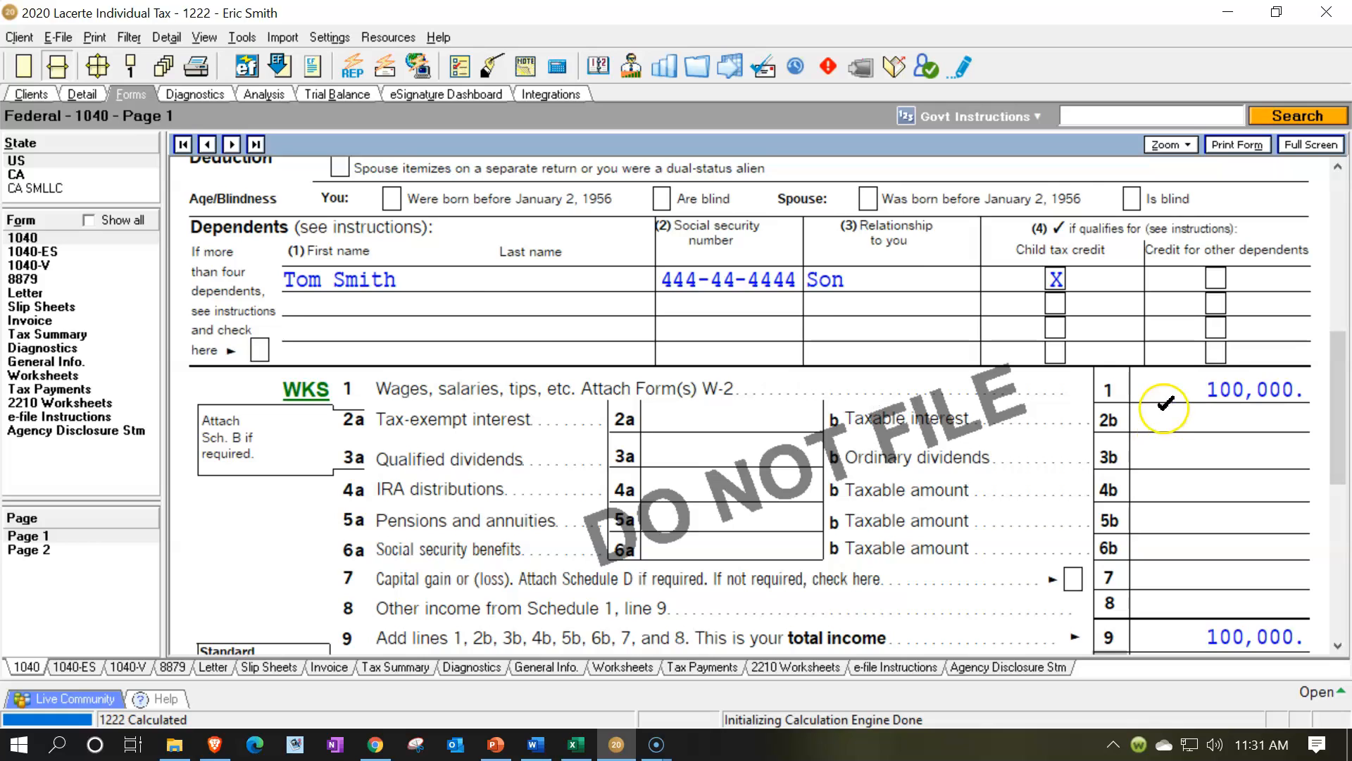
Renew the tick marks on the head of household standard deduction on line 12 and taxable income on line 15
{"action": "scroll", "coordinate": [1164, 403], "scroll_direction": "down", "scroll_amount": 4}
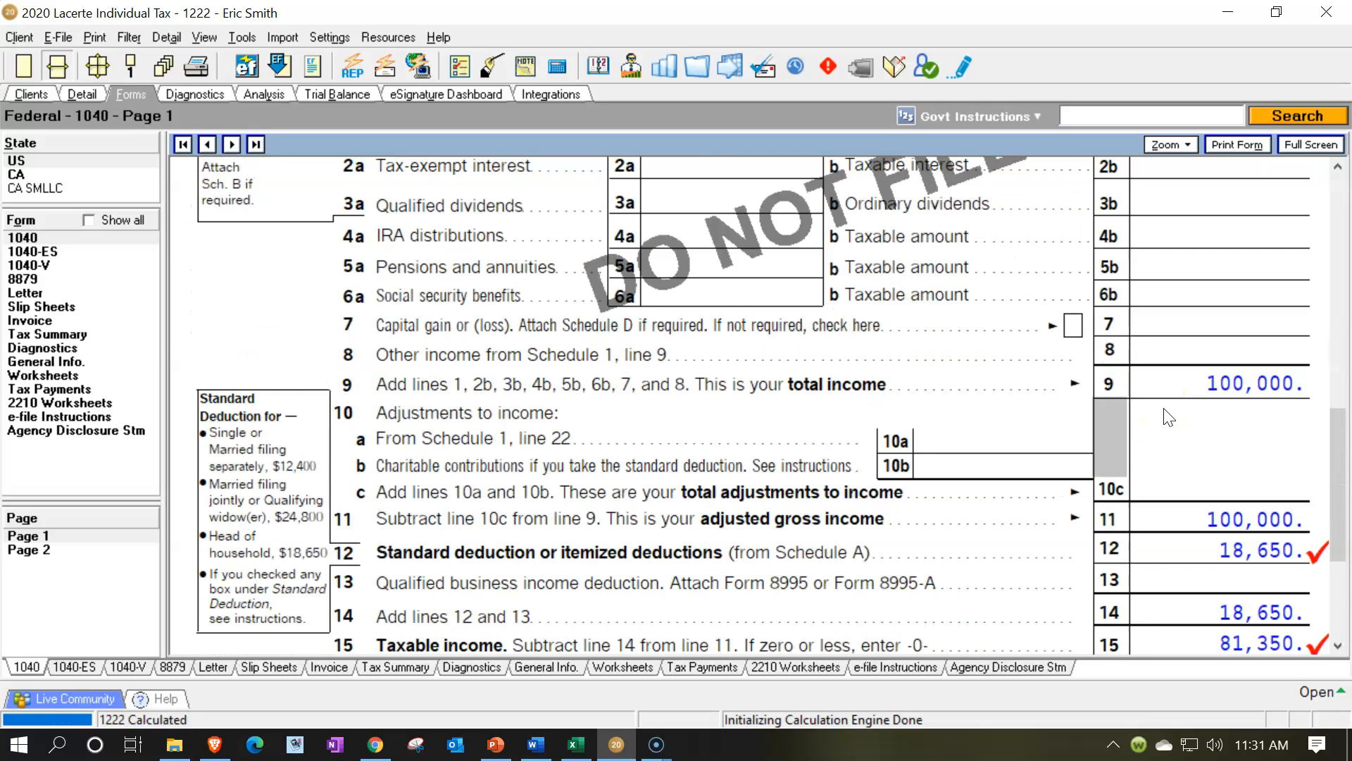
{"action": "scroll", "coordinate": [1173, 430], "scroll_direction": "down", "scroll_amount": 2}
{"action": "left_click", "coordinate": [1187, 424]}
{"action": "left_click", "coordinate": [1191, 505]}
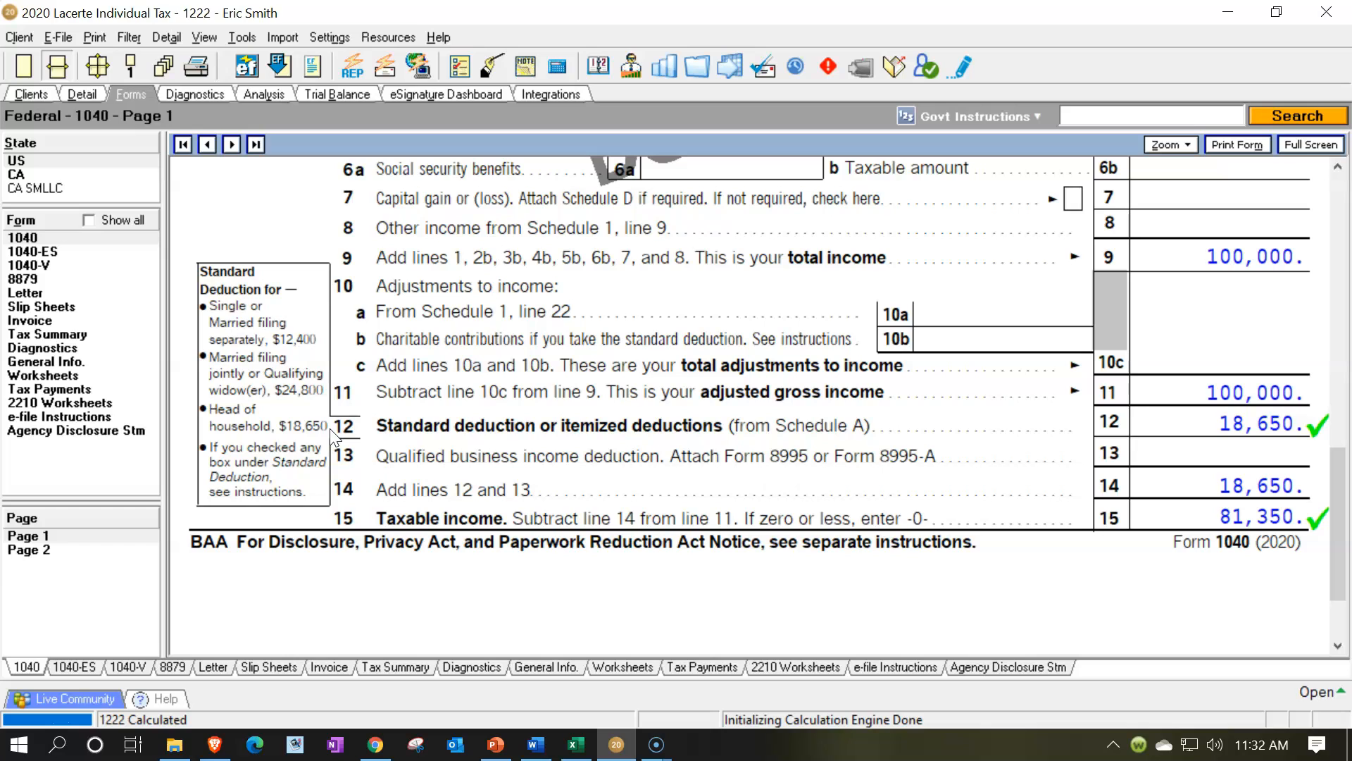
Switch to Excel to check the tax formula worksheet, and return to Form 1040 in Lacerte
{"action": "left_click", "coordinate": [575, 744]}
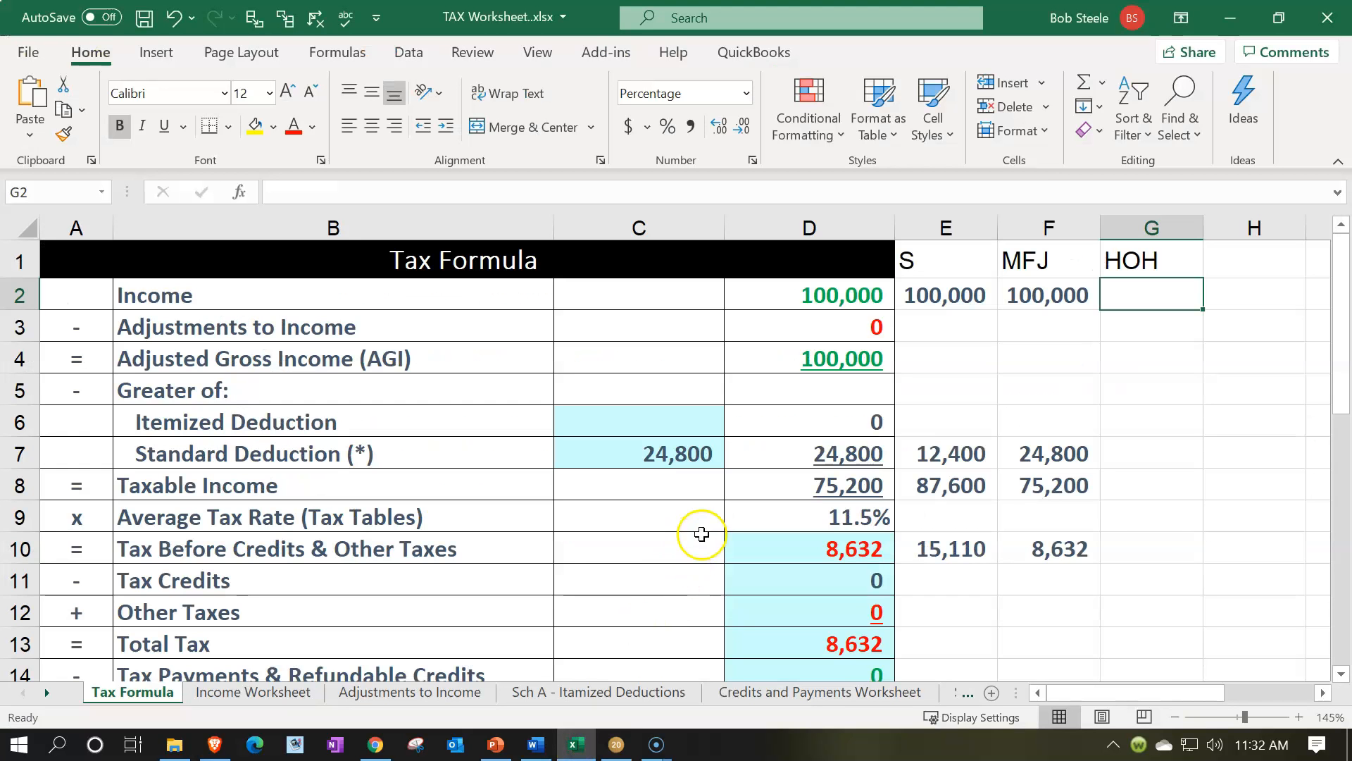
{"action": "left_click", "coordinate": [570, 747]}
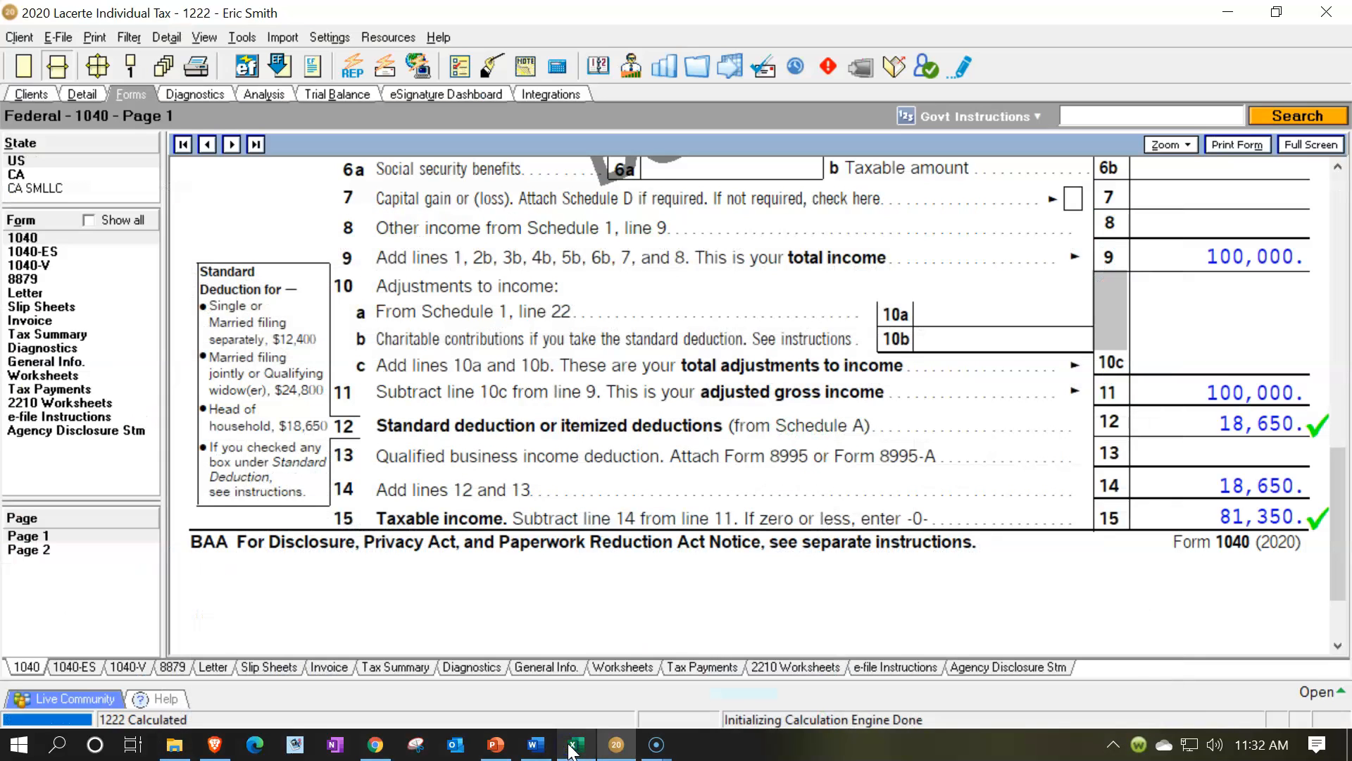
Switch to Excel and link the standard deduction in C7 to the HOH amount in C20
{"action": "left_click", "coordinate": [571, 746]}
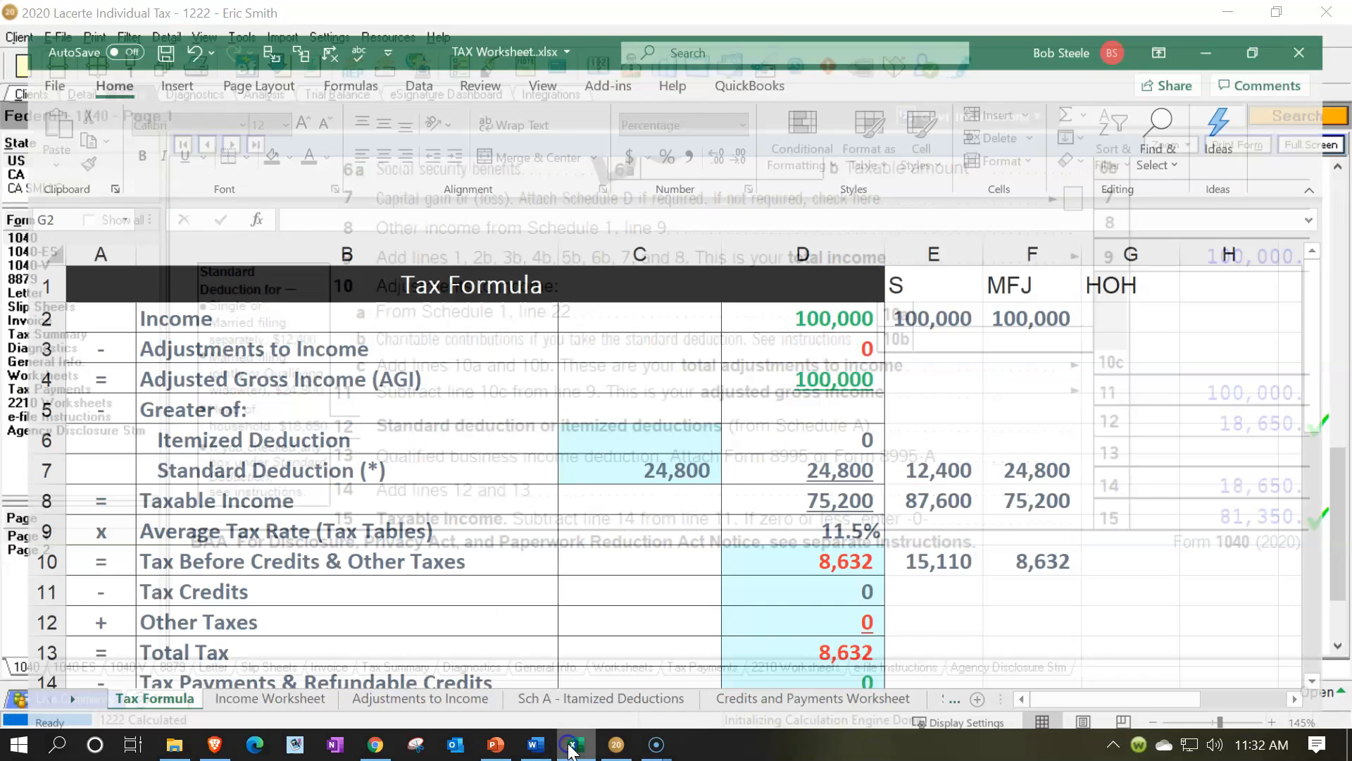
{"action": "left_click", "coordinate": [804, 574]}
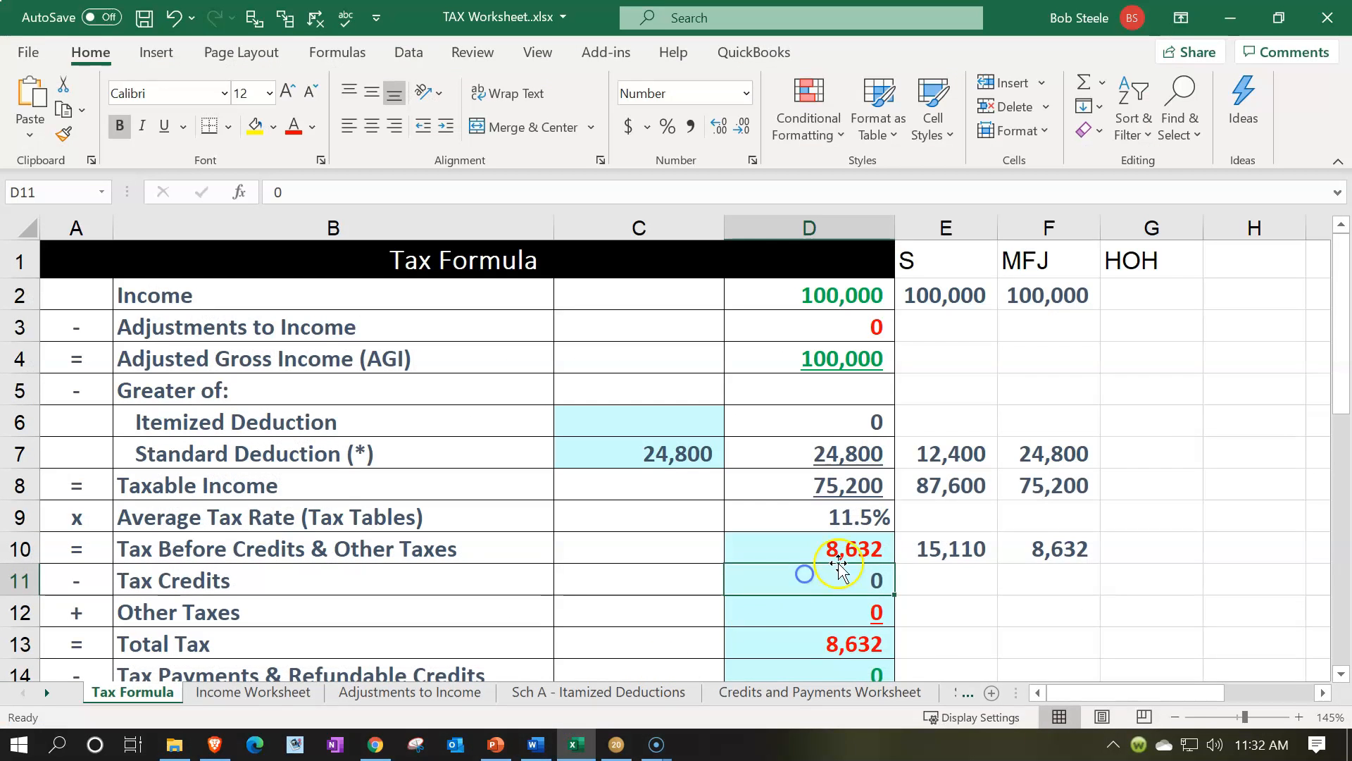
{"action": "left_click", "coordinate": [686, 457]}
{"action": "type", "text": "="}
{"action": "key", "text": "Down"}
{"action": "key", "text": "Down"}
{"action": "key", "text": "Down"}
{"action": "key", "text": "Down"}
{"action": "key", "text": "Down"}
{"action": "key", "text": "Down"}
{"action": "key", "text": "Down"}
{"action": "key", "text": "Down"}
{"action": "key", "text": "Down"}
{"action": "key", "text": "Down"}
{"action": "key", "text": "Down"}
{"action": "key", "text": "Down"}
{"action": "key", "text": "Down"}
{"action": "key", "text": "Down"}
{"action": "key", "text": "Down"}
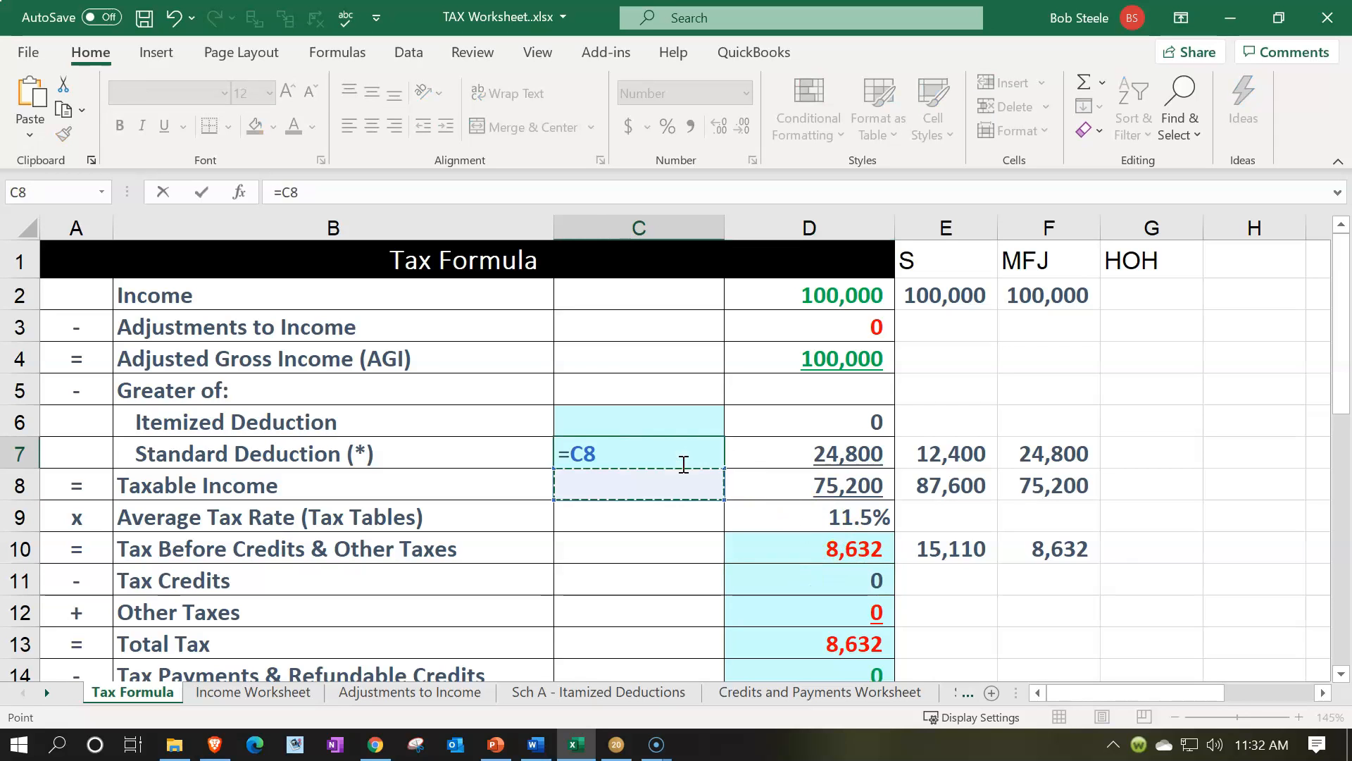
{"action": "key", "text": "Up"}
{"action": "key", "text": "Up"}
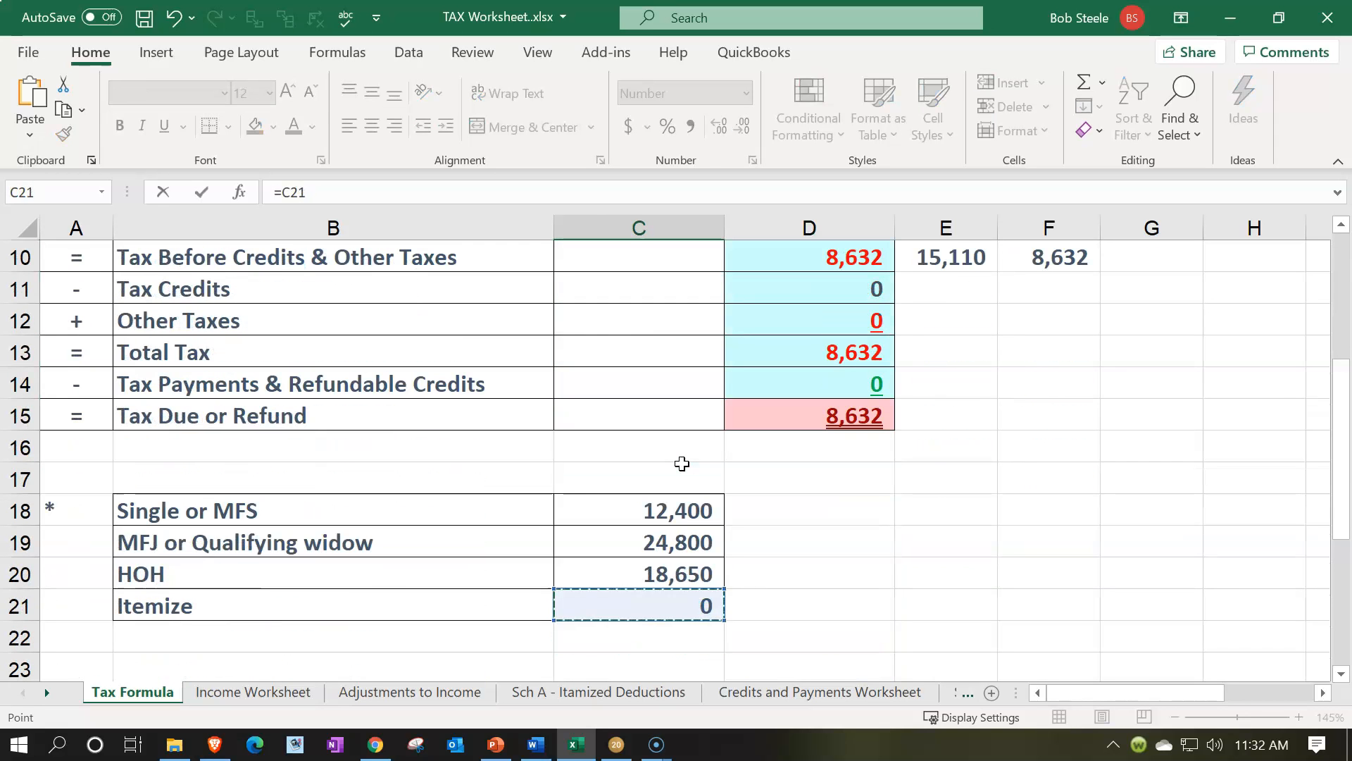
{"action": "key", "text": "Return"}
Compare the worksheet's updated deduction and taxable income with lines 12 and 15 of Form 1040 in Lacerte, and return to Excel
{"action": "key", "text": "Up"}
{"action": "key", "text": "Up"}
{"action": "key", "text": "Up"}
{"action": "key", "text": "Up"}
{"action": "key", "text": "Up"}
{"action": "key", "text": "Up"}
{"action": "key", "text": "Up"}
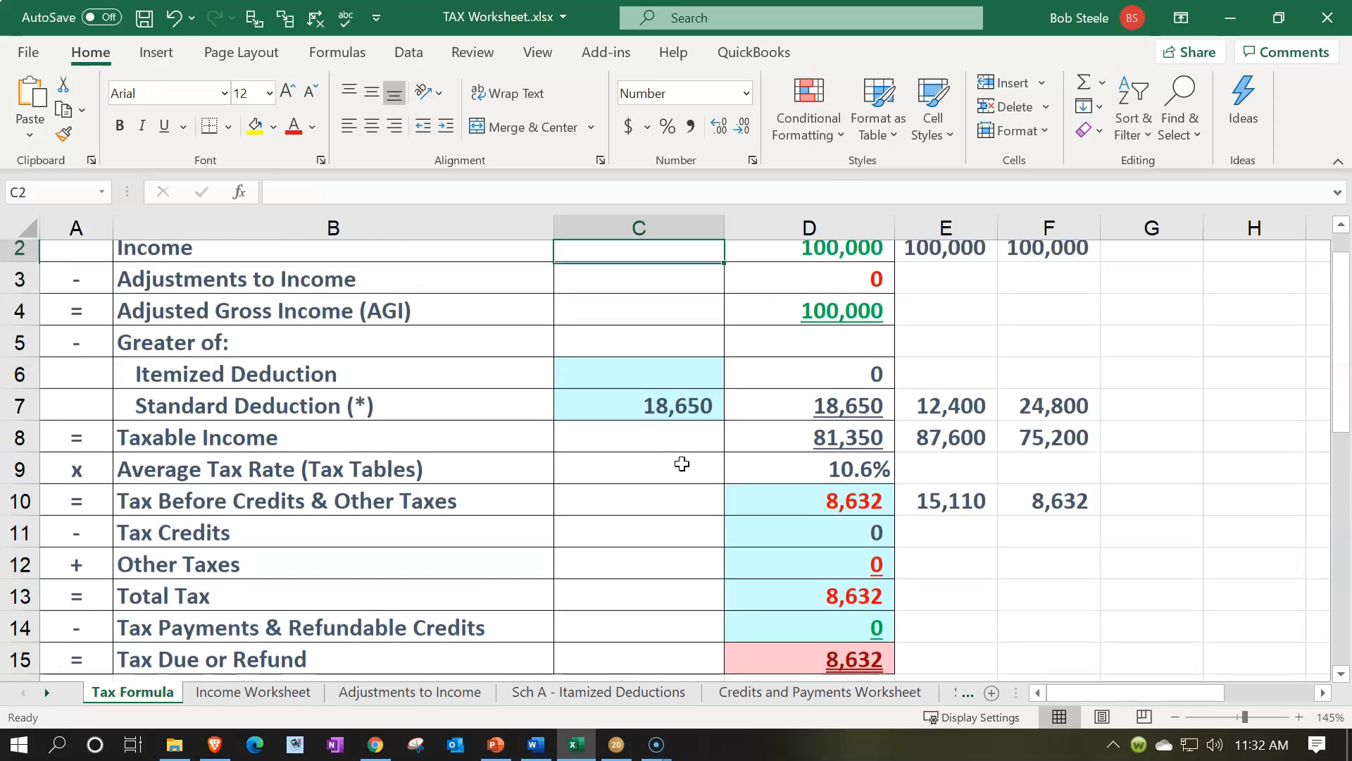
{"action": "key", "text": "Down"}
{"action": "key", "text": "Down"}
{"action": "key", "text": "Down"}
{"action": "key", "text": "Down"}
{"action": "key", "text": "Down"}
{"action": "key", "text": "Down"}
{"action": "key", "text": "Down"}
{"action": "key", "text": "Down"}
{"action": "key", "text": "Down"}
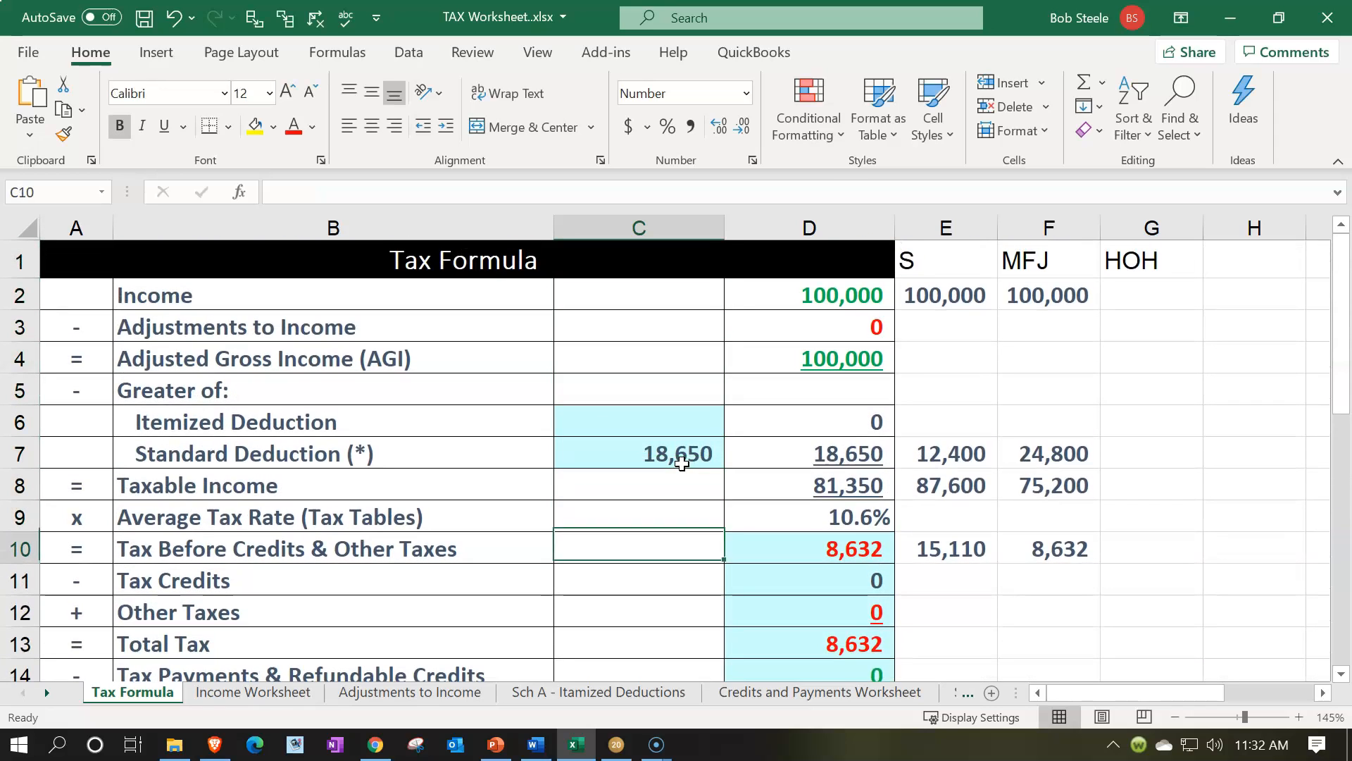
{"action": "key", "text": "Right"}
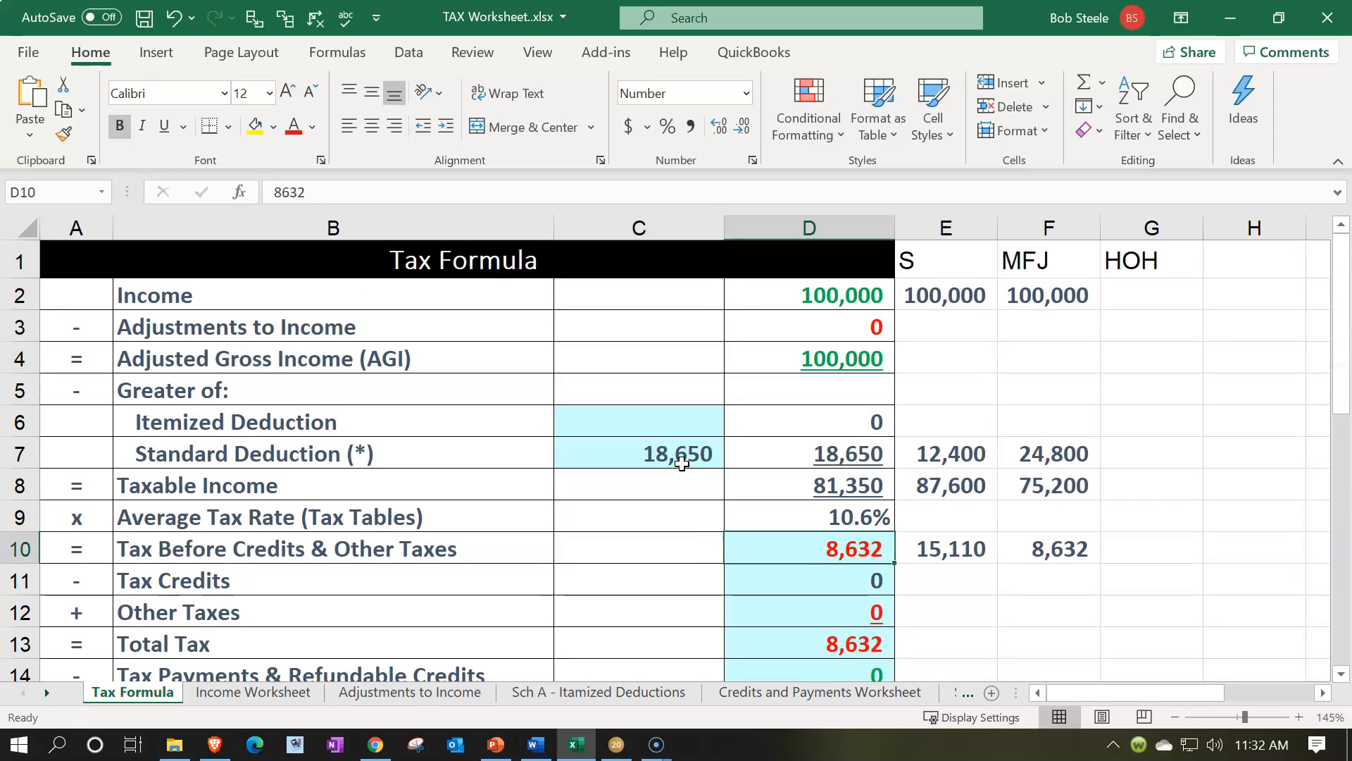
{"action": "left_click", "coordinate": [576, 745]}
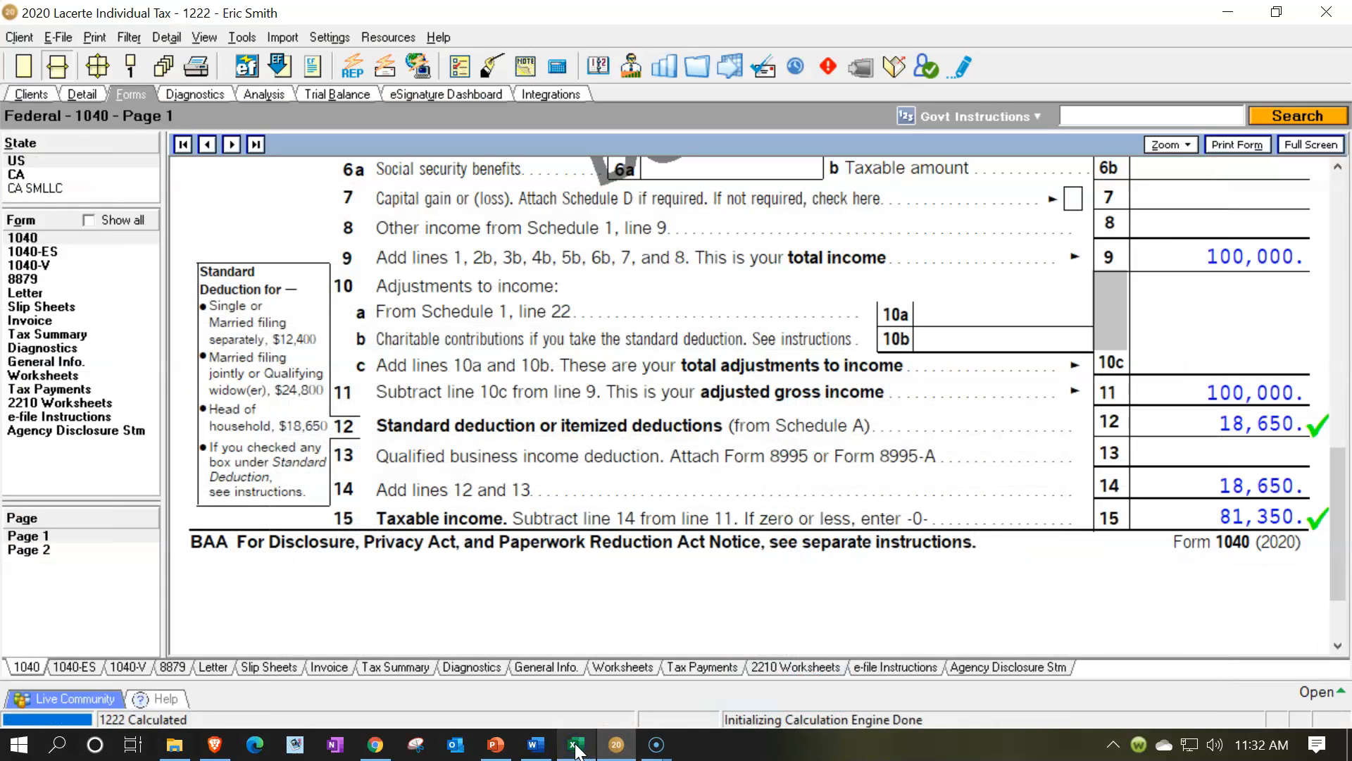
{"action": "left_click", "coordinate": [576, 745]}
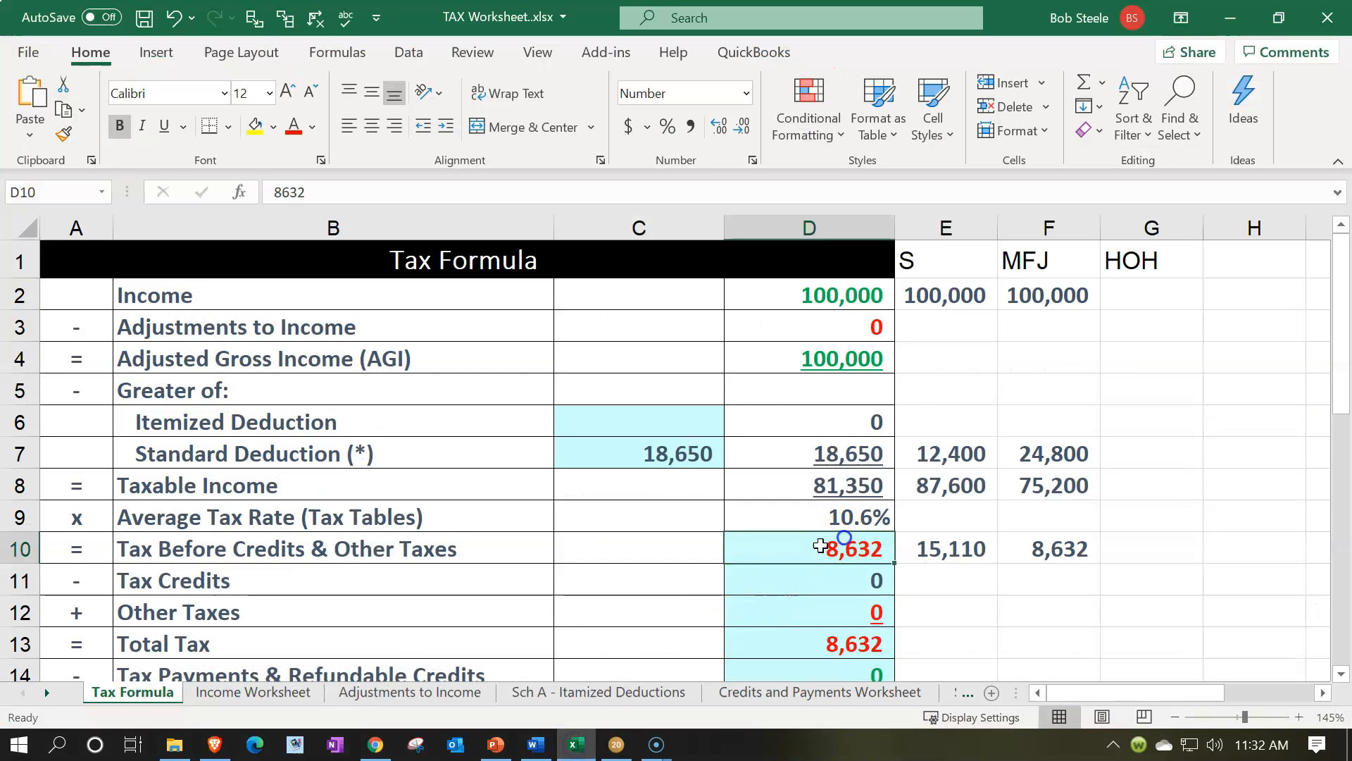
Set the tax before credits and other taxes in D10 to 18,650
{"action": "type", "text": "18,65"}
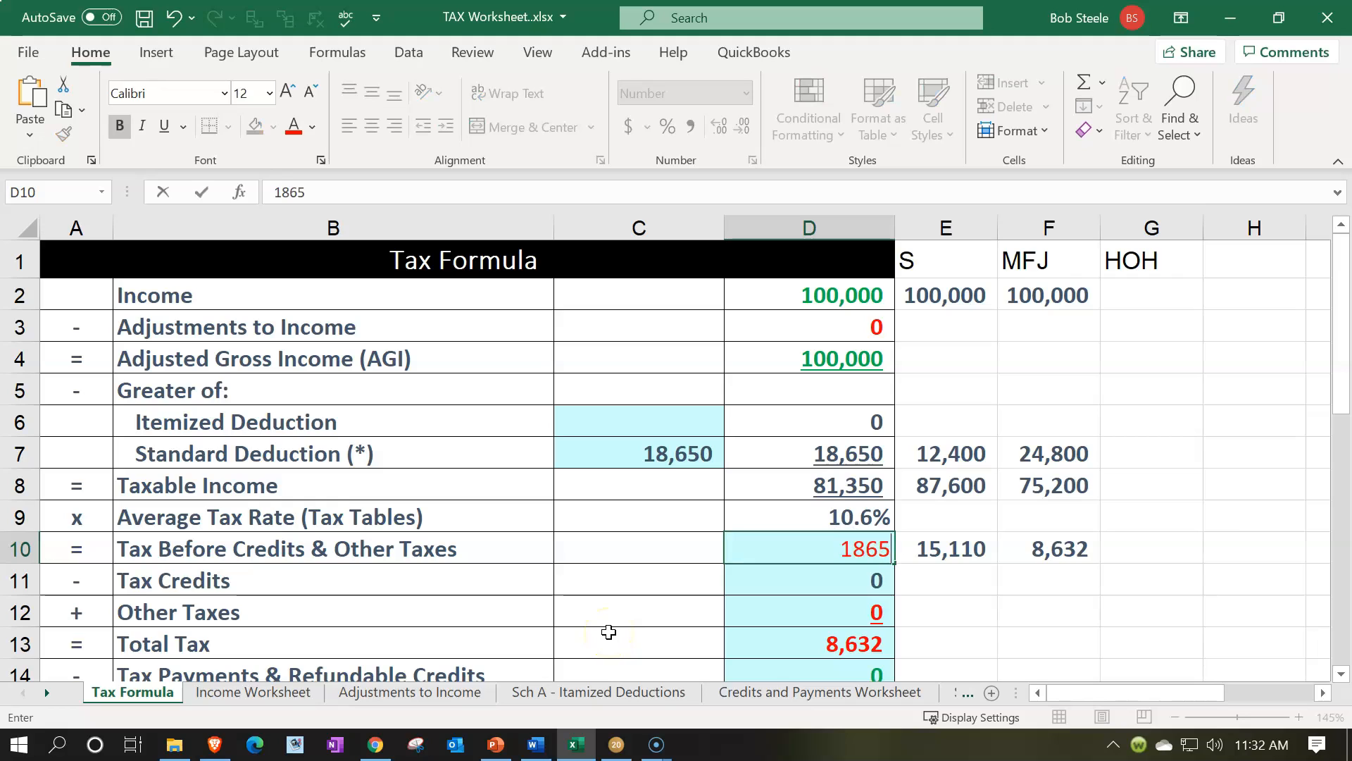
{"action": "type", "text": "0"}
{"action": "key", "text": "Return"}
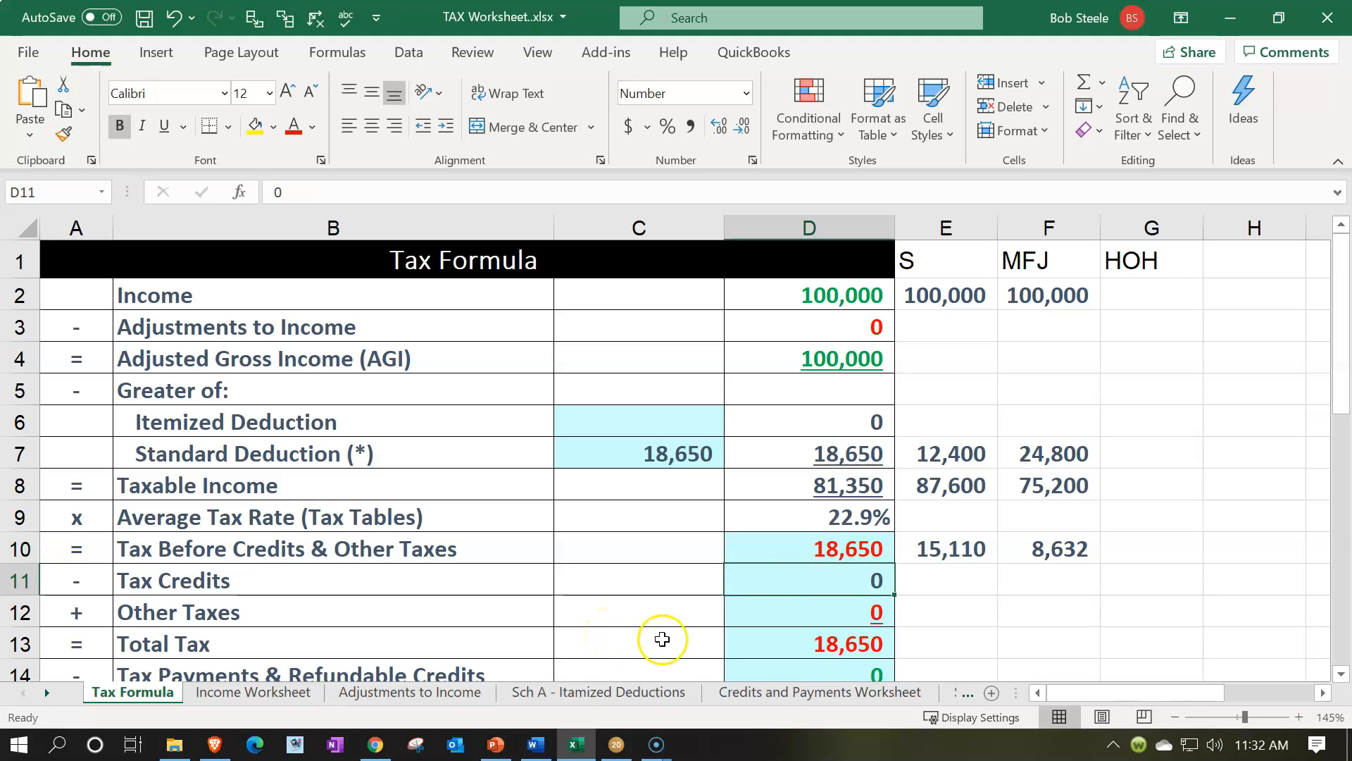
Switch to Lacerte and review the tax, child tax credit and total tax lines on page 2 of Form 1040
{"action": "left_click", "coordinate": [791, 554]}
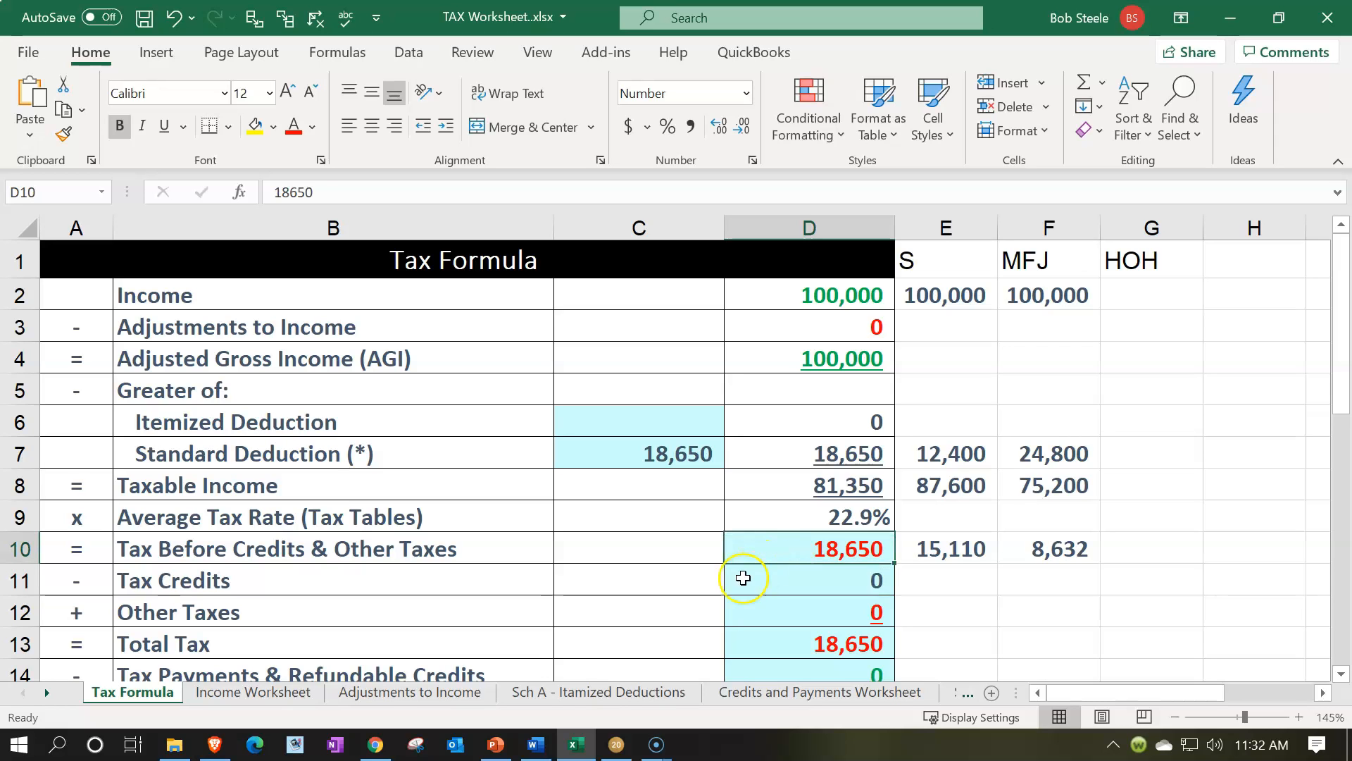
{"action": "left_click", "coordinate": [616, 744]}
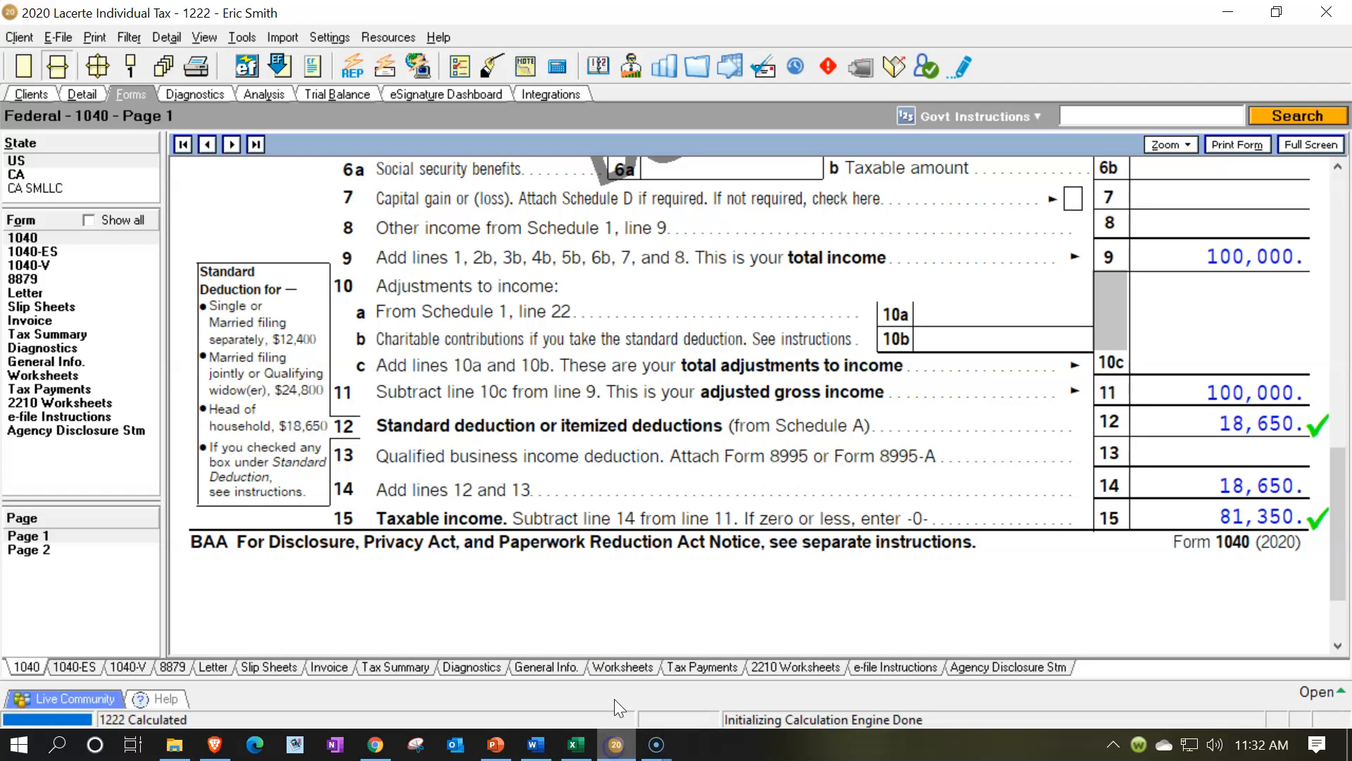
{"action": "left_click", "coordinate": [75, 549]}
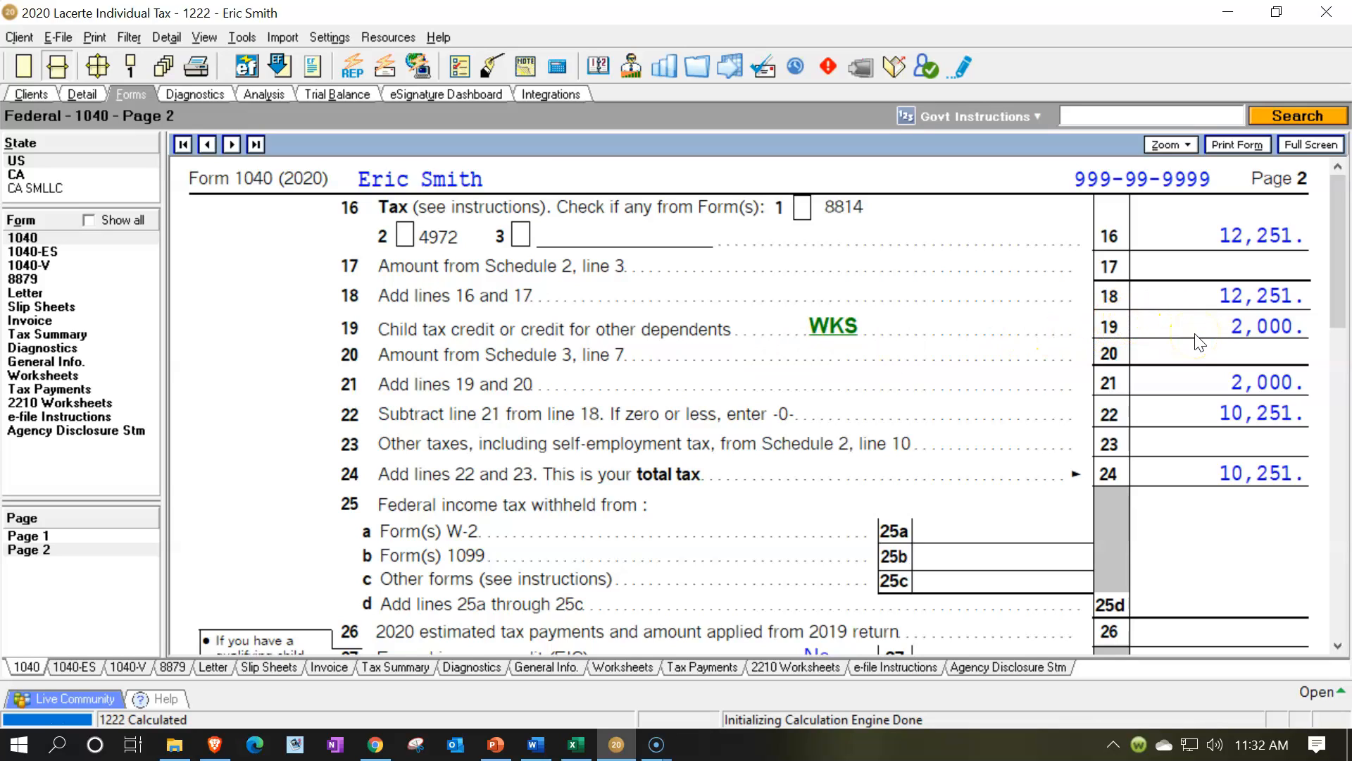
{"action": "left_click", "coordinate": [1192, 248]}
{"action": "scroll", "coordinate": [1195, 255], "scroll_direction": "down", "scroll_amount": 3}
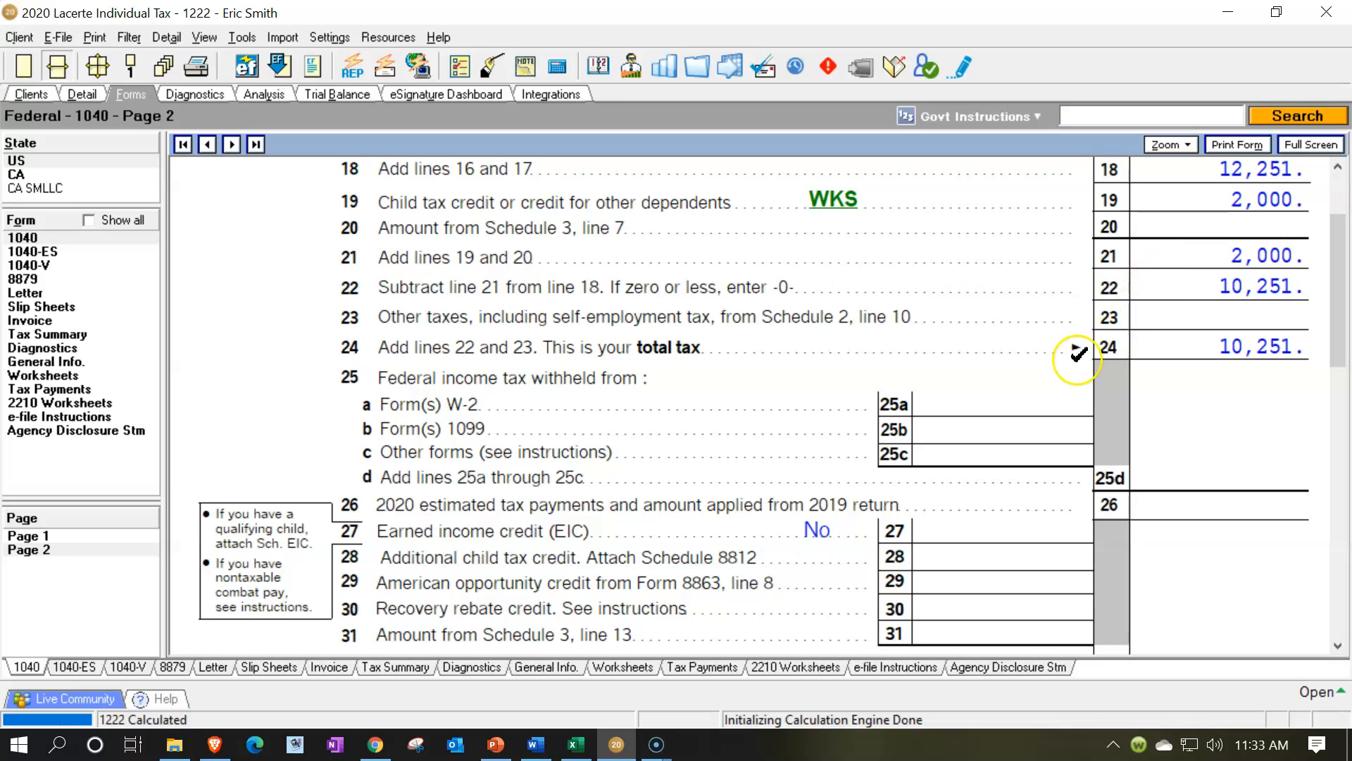
Check page 1 of Form 1040 from the filing status to the income lines, glancing at the Excel worksheet in between
{"action": "left_click", "coordinate": [76, 536]}
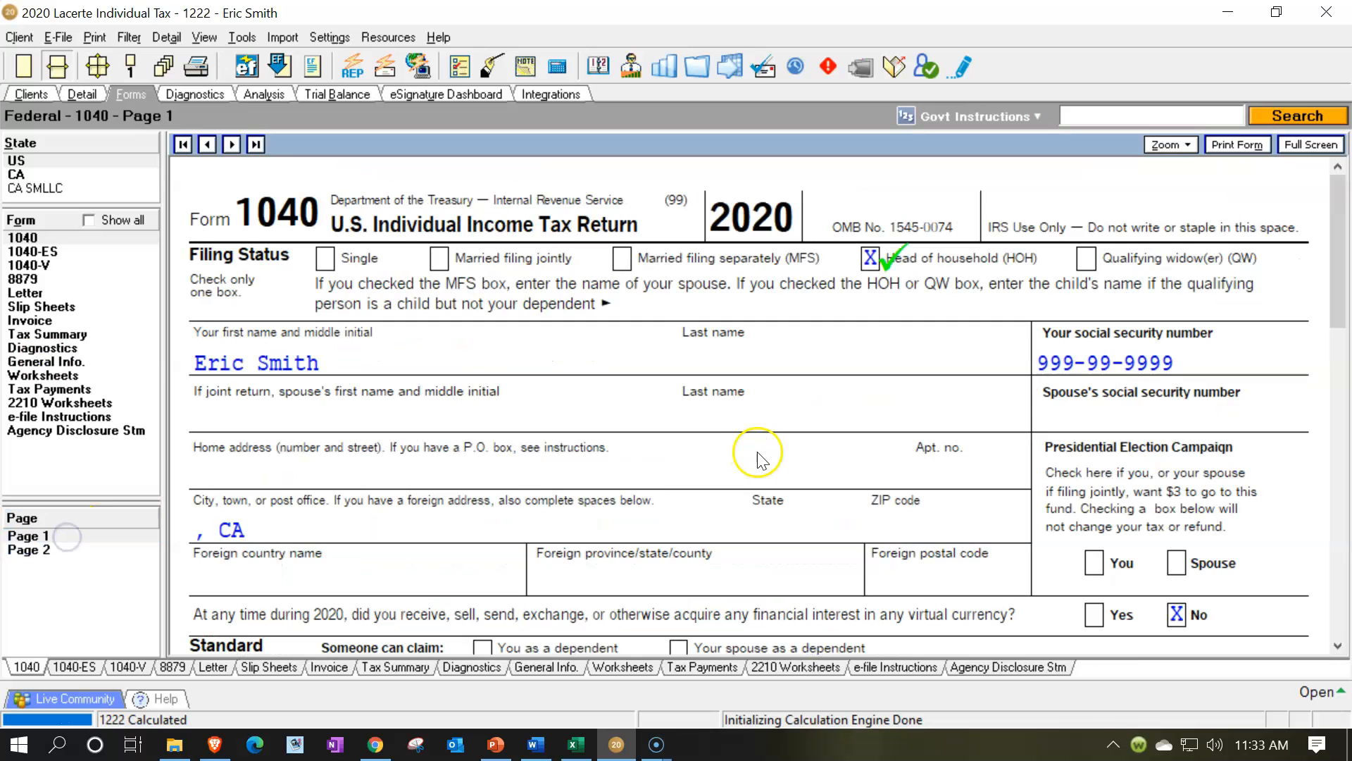
{"action": "left_click", "coordinate": [575, 742]}
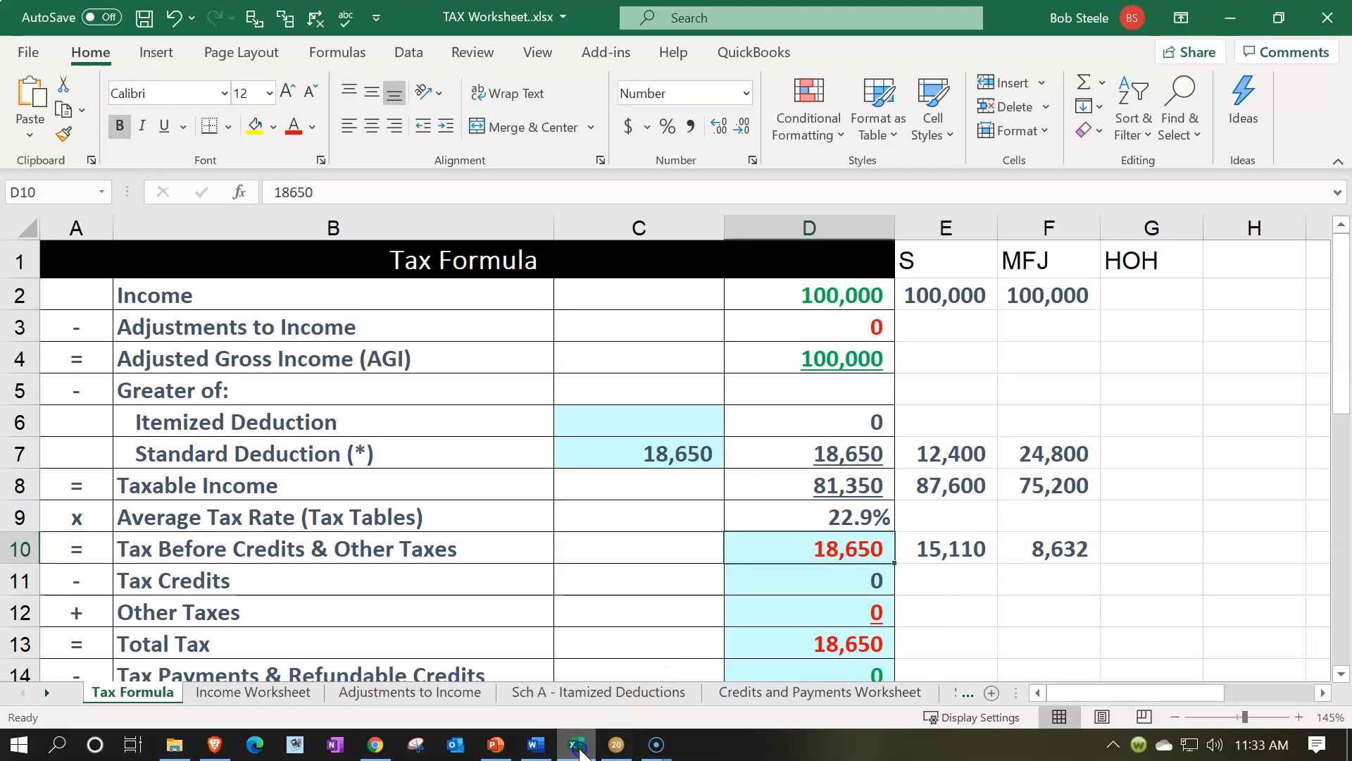
{"action": "left_click", "coordinate": [616, 743]}
{"action": "scroll", "coordinate": [534, 559], "scroll_direction": "down", "scroll_amount": 6}
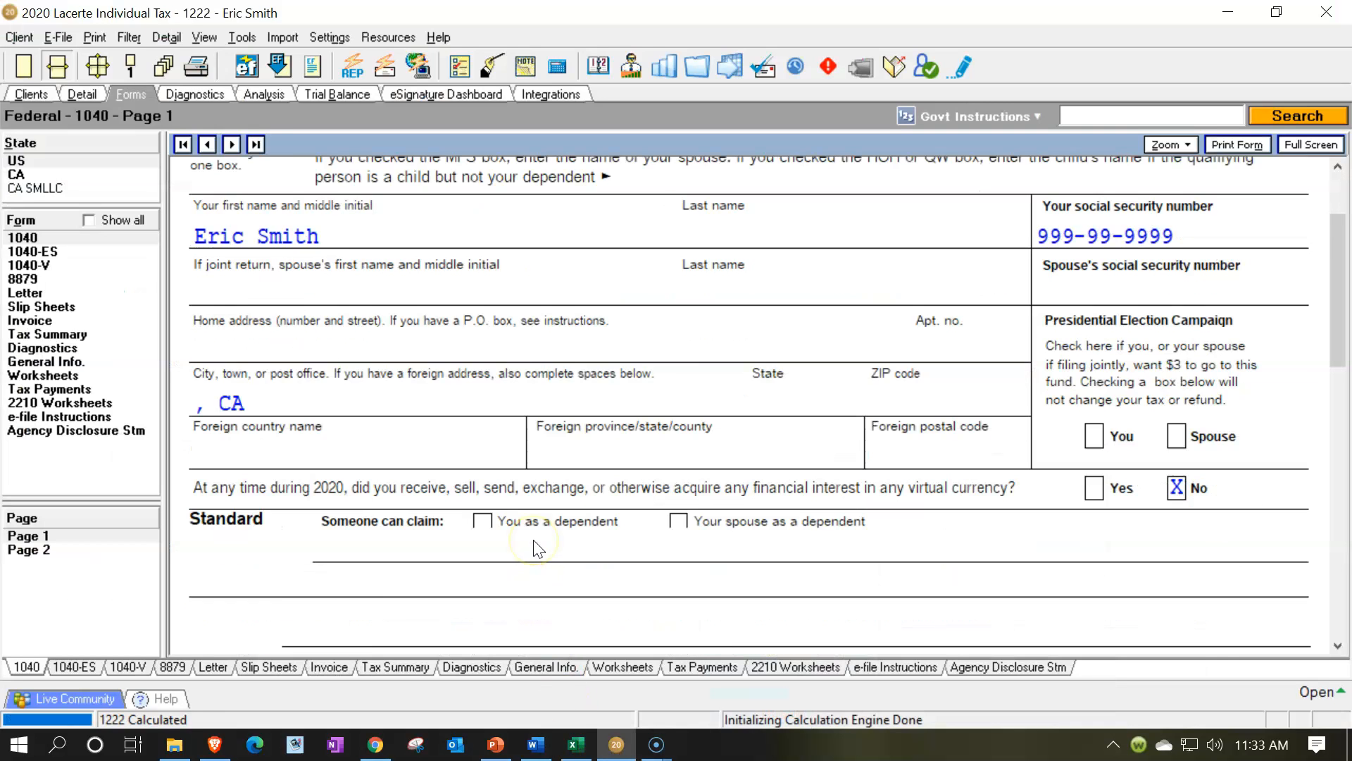
{"action": "scroll", "coordinate": [534, 534], "scroll_direction": "down", "scroll_amount": 9}
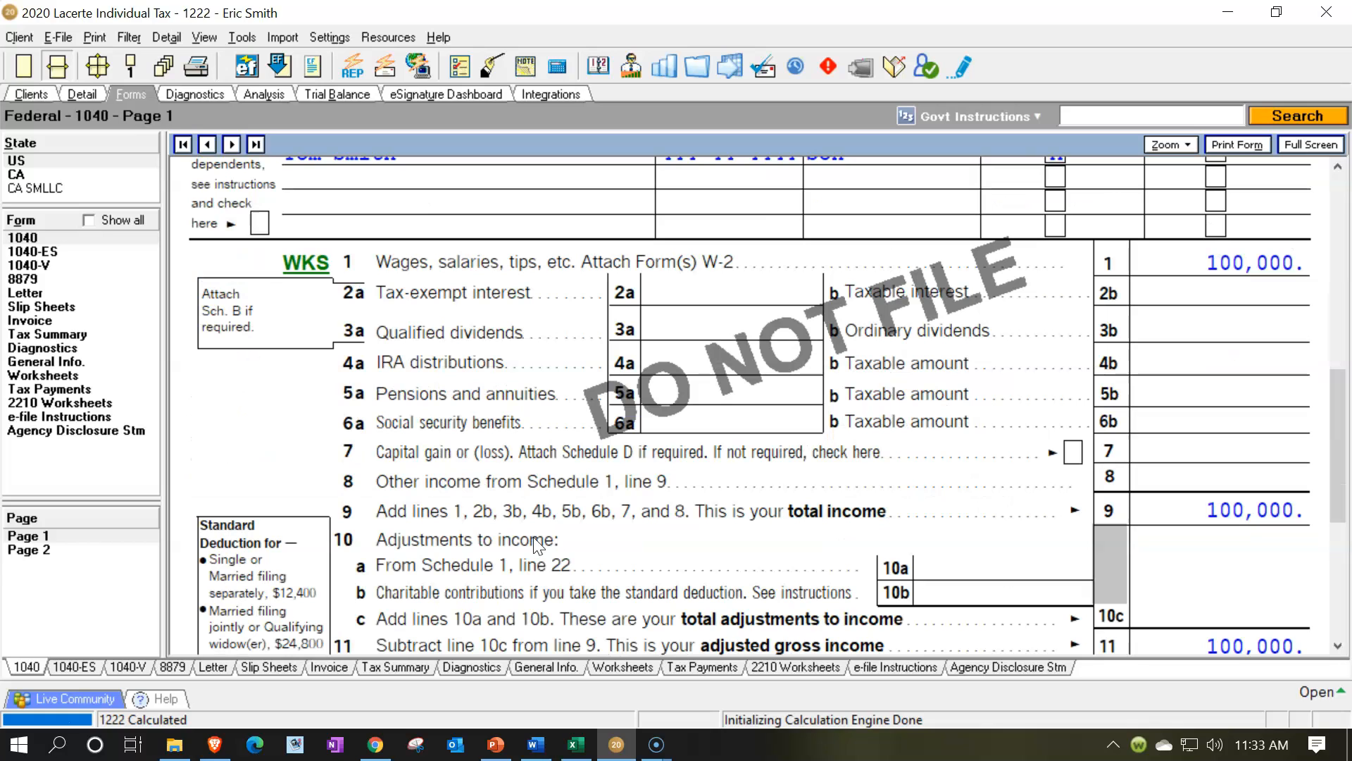
{"action": "scroll", "coordinate": [534, 545], "scroll_direction": "up", "scroll_amount": 15}
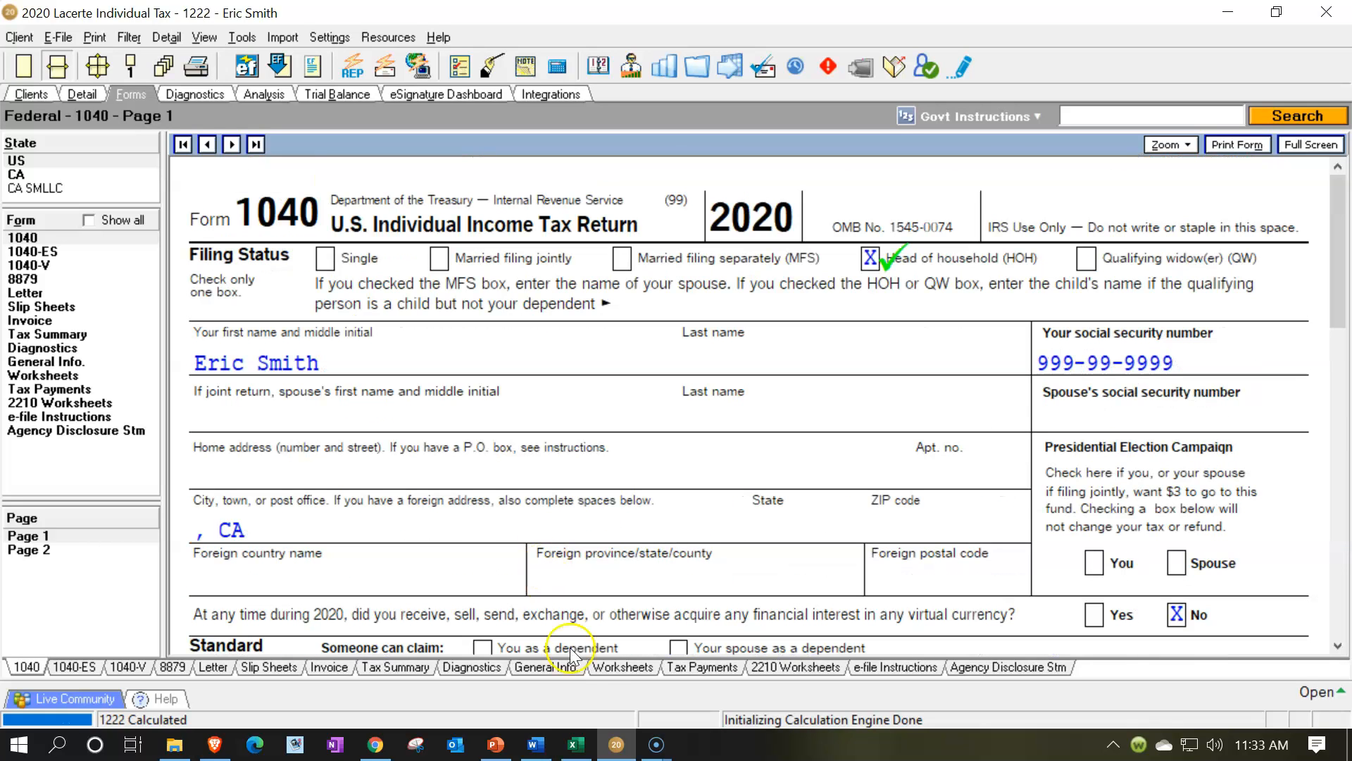
Switch to Excel, enter 100% as the HOH income in G2 and copy the MFJ income cell's number format onto it
{"action": "left_click", "coordinate": [577, 745]}
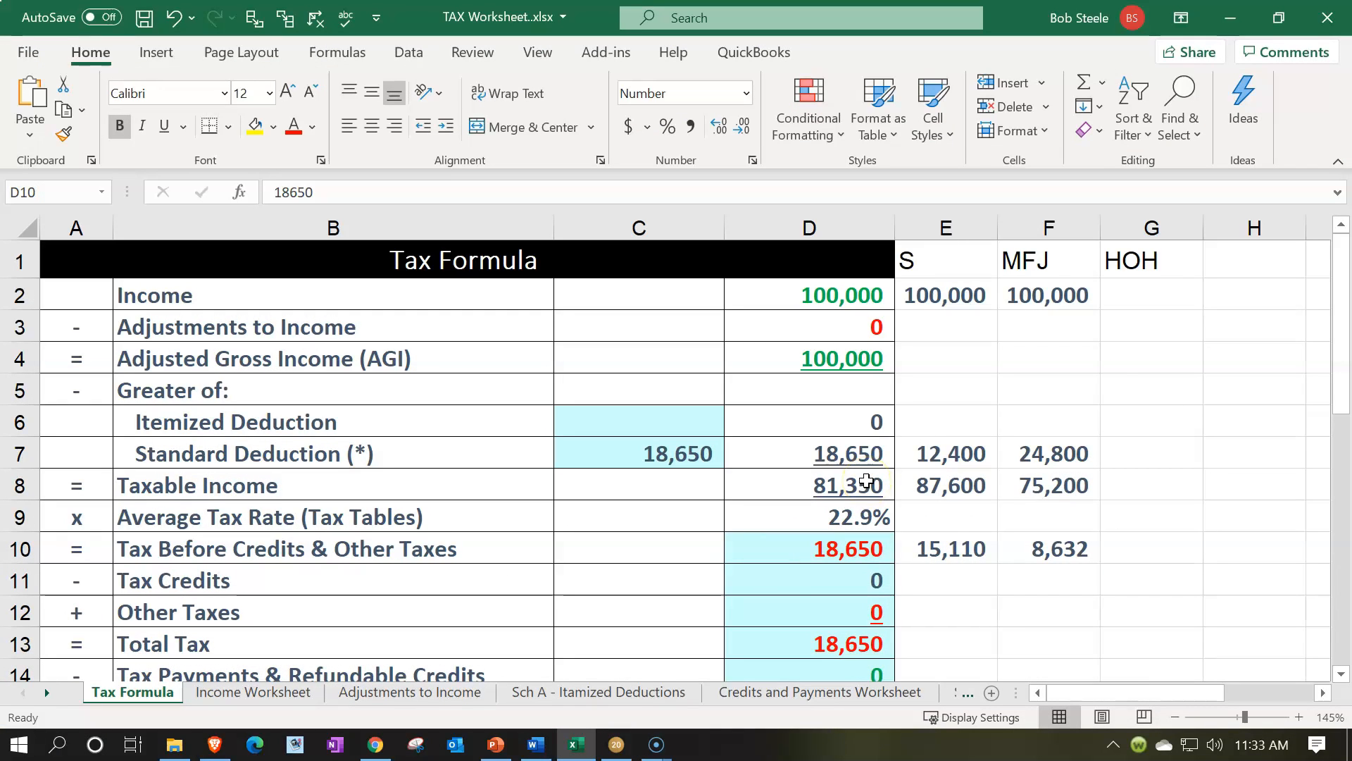
{"action": "left_click", "coordinate": [1147, 279]}
{"action": "double_click", "coordinate": [1147, 281]}
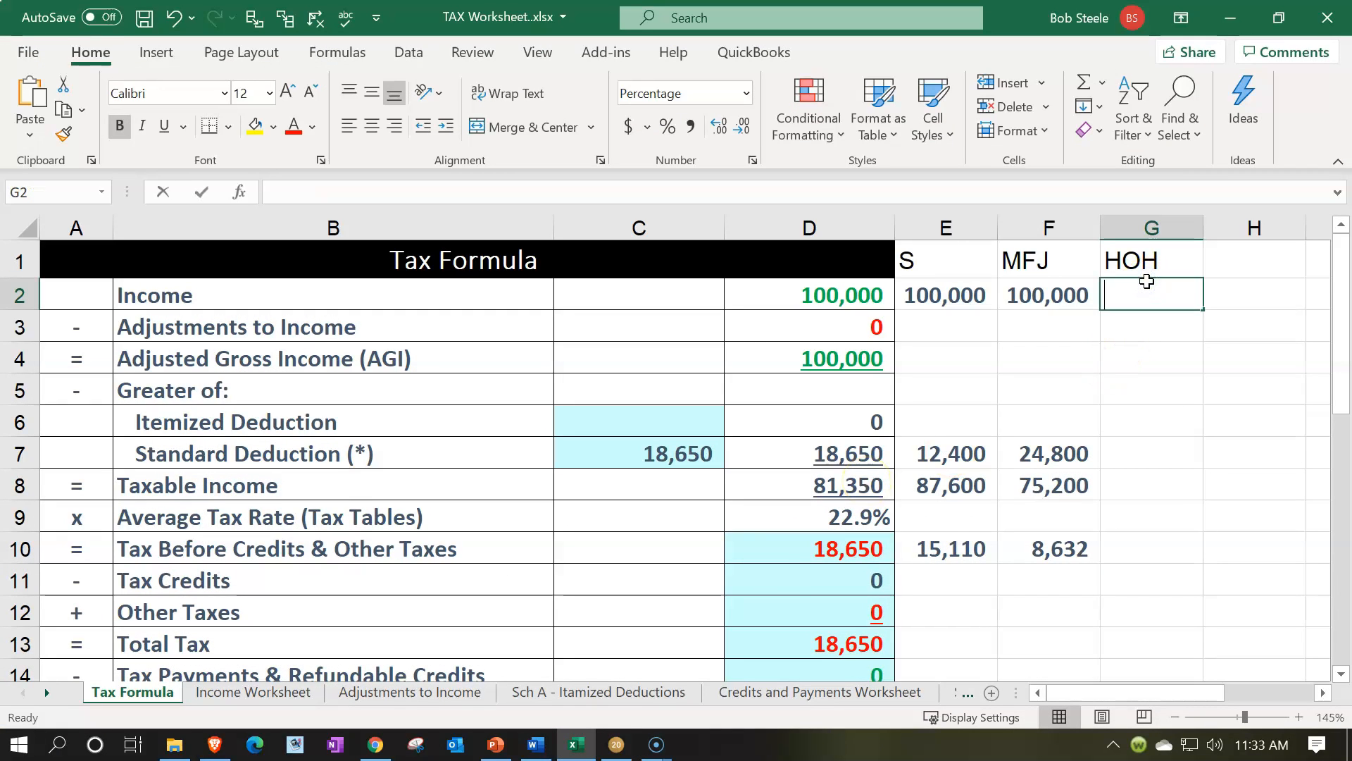
{"action": "type", "text": "100"}
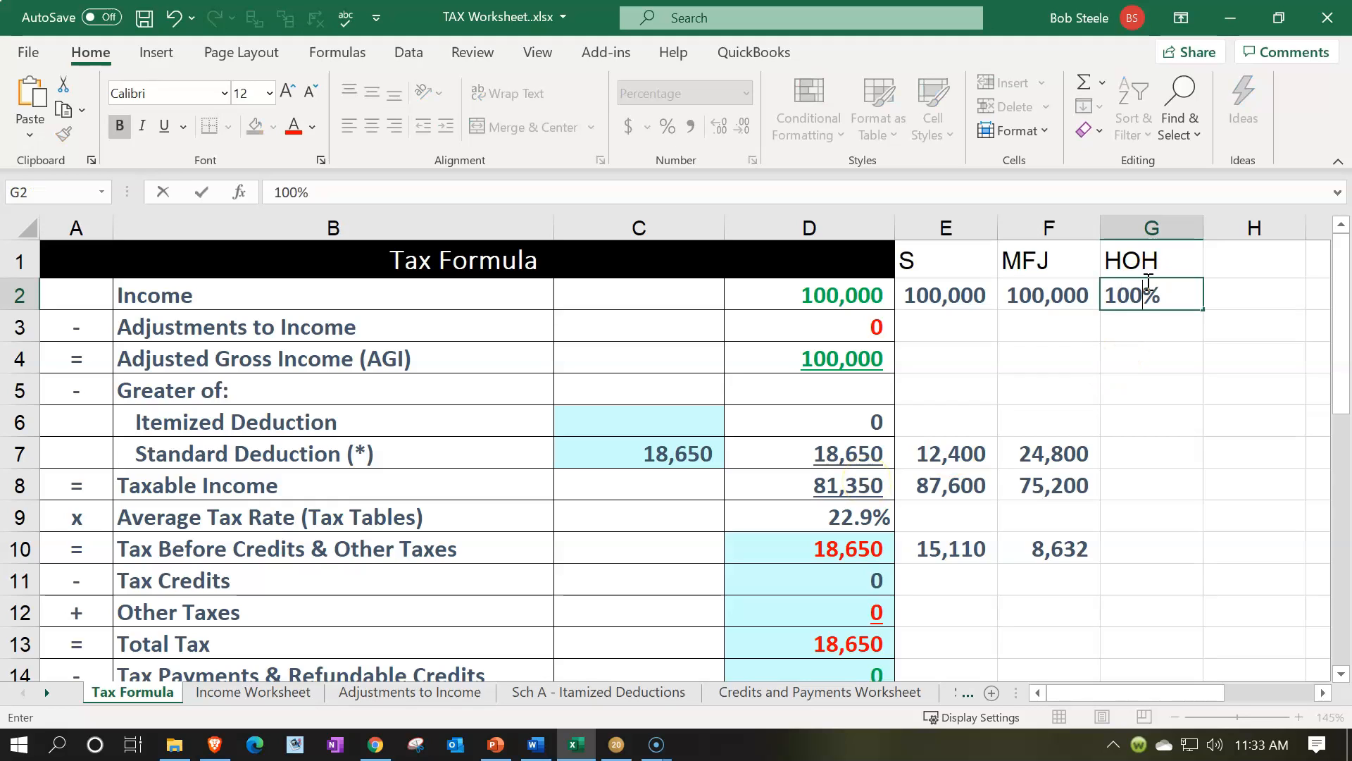
{"action": "key", "text": "Return"}
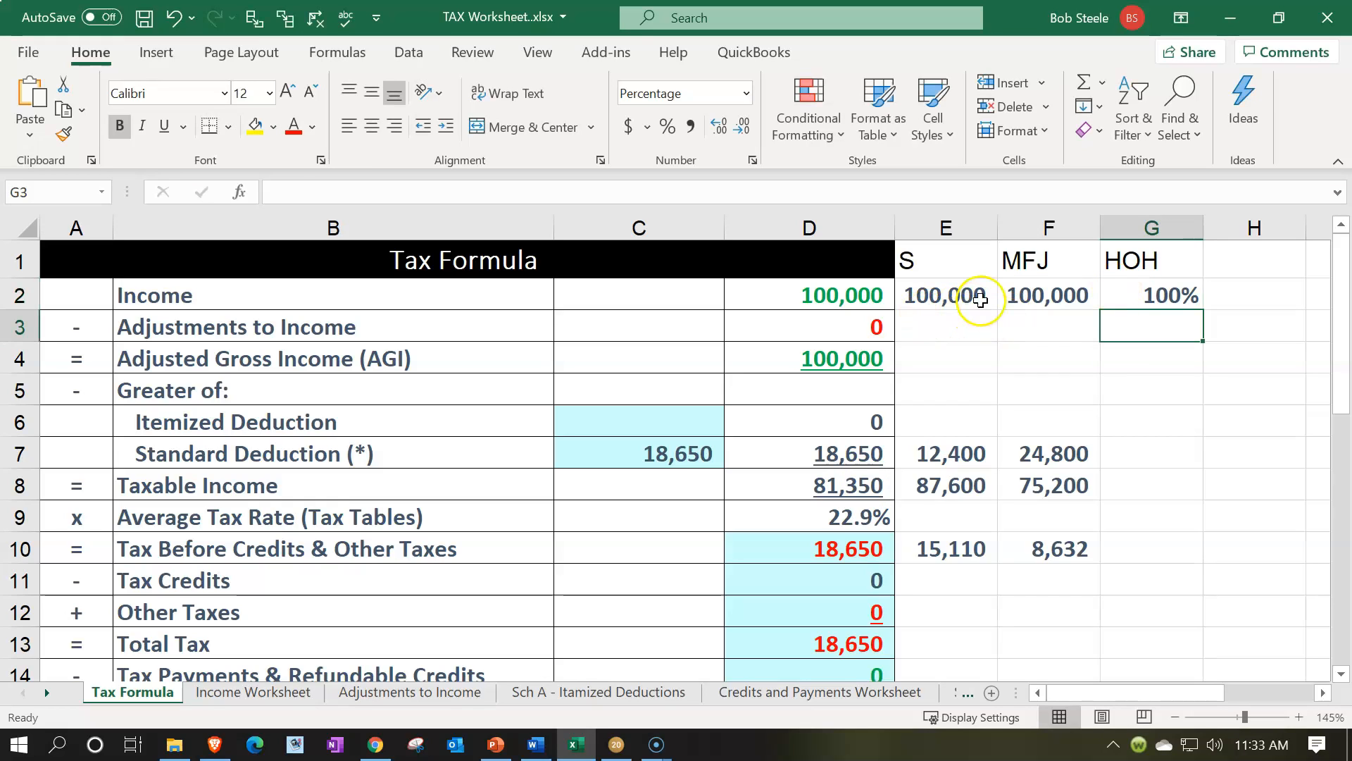
{"action": "left_click", "coordinate": [1005, 297]}
{"action": "left_click", "coordinate": [63, 134]}
{"action": "mouse_move", "coordinate": [1151, 295]}
{"action": "left_mouse_down"}
{"action": "mouse_move", "coordinate": [1165, 641]}
{"action": "mouse_move", "coordinate": [1150, 308]}
{"action": "left_mouse_up"}
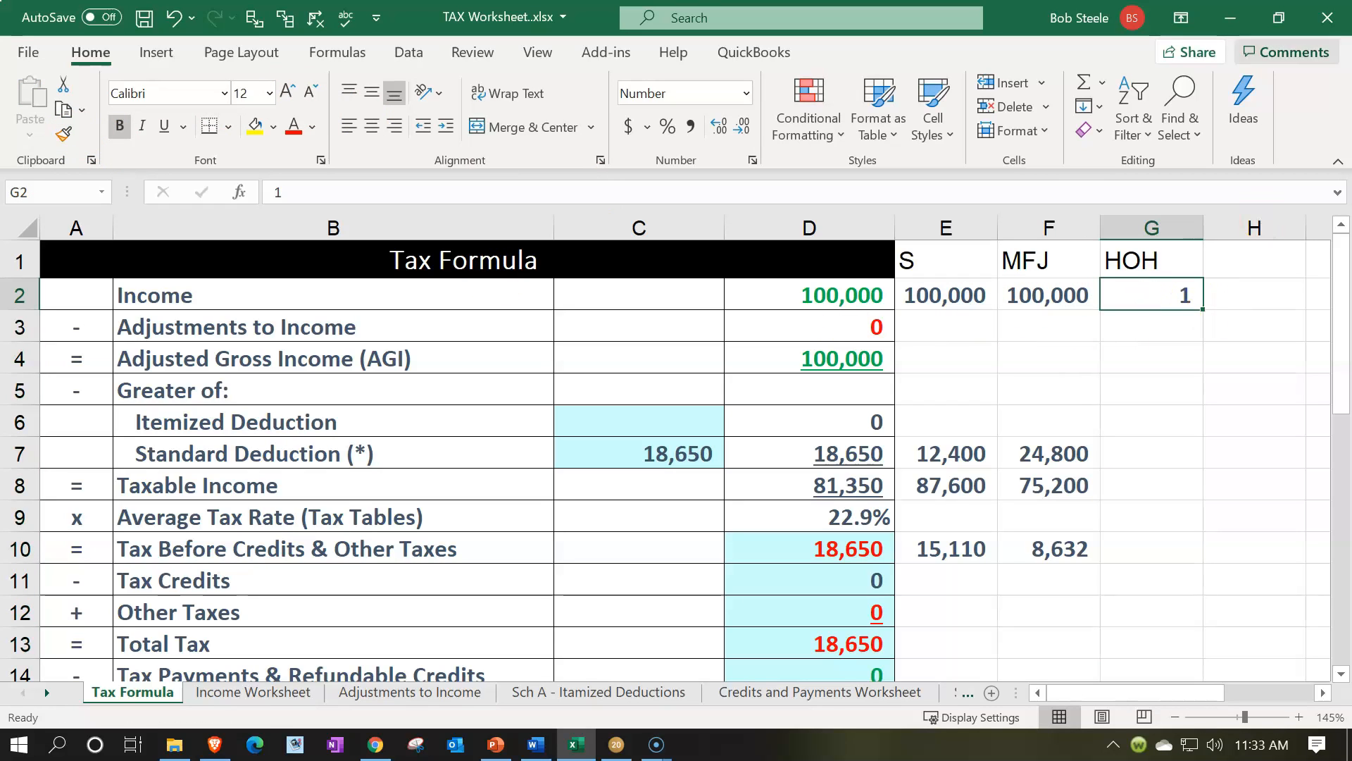
Enter 10,000 as the HOH income in G2 and 18,650 as the HOH standard deduction in G7
{"action": "type", "text": "10000"}
{"action": "key", "text": "Return"}
{"action": "key", "text": "Down"}
{"action": "key", "text": "Down"}
{"action": "key", "text": "Down"}
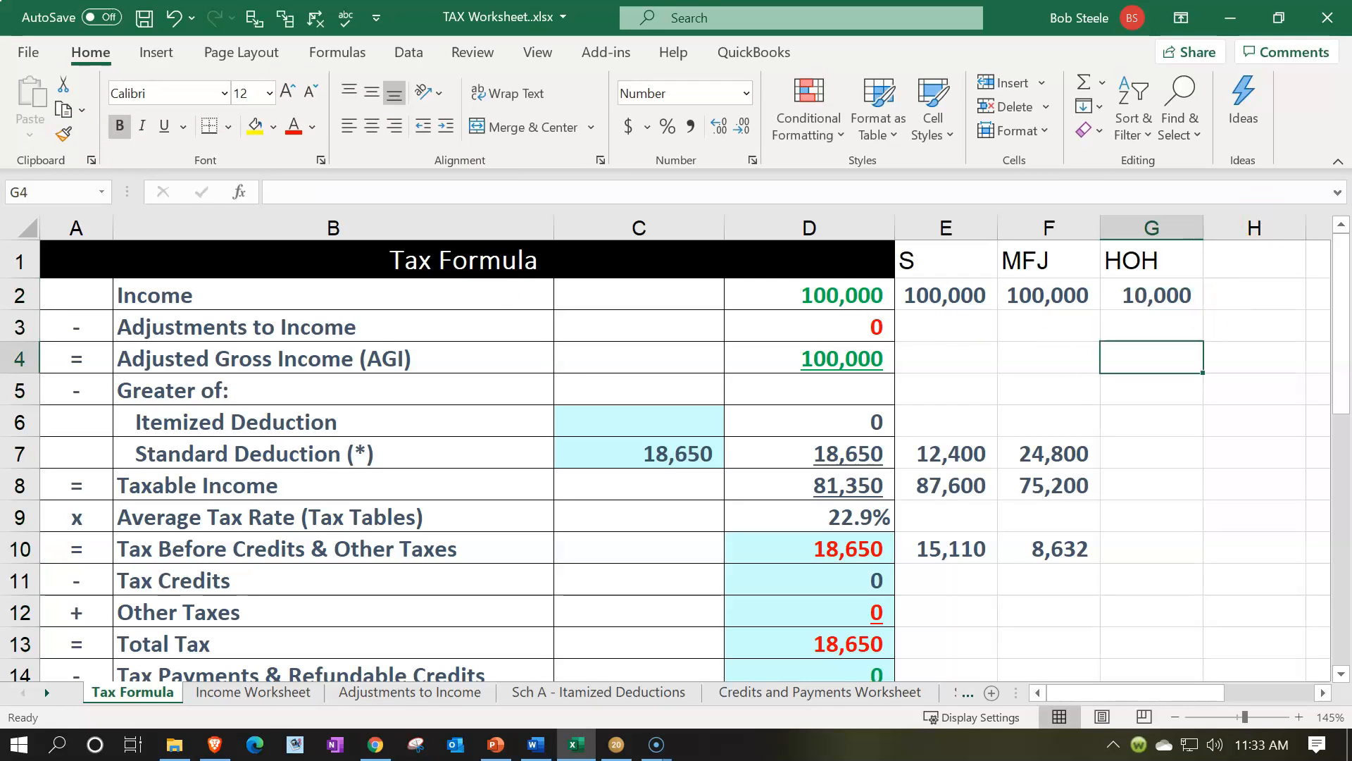
{"action": "key", "text": "Down"}
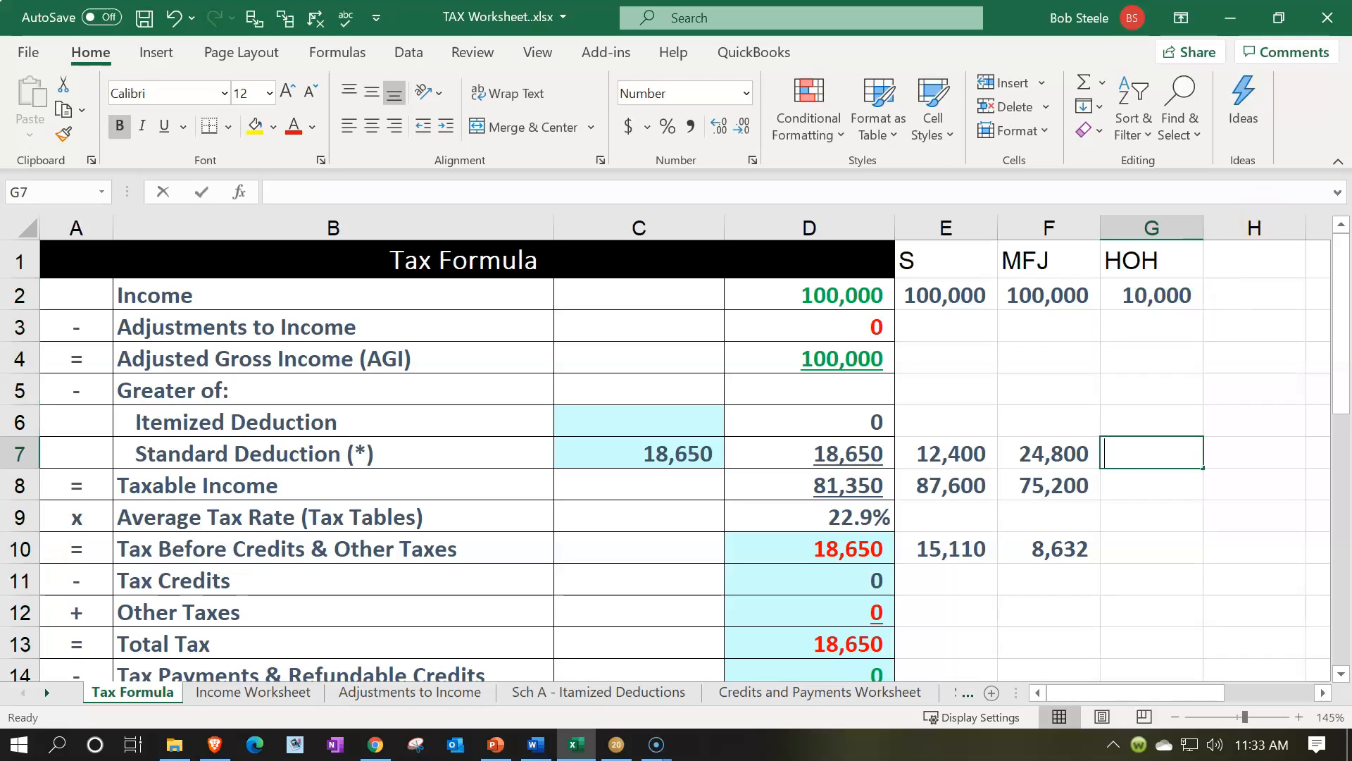
{"action": "type", "text": "18650"}
{"action": "key", "text": "Return"}
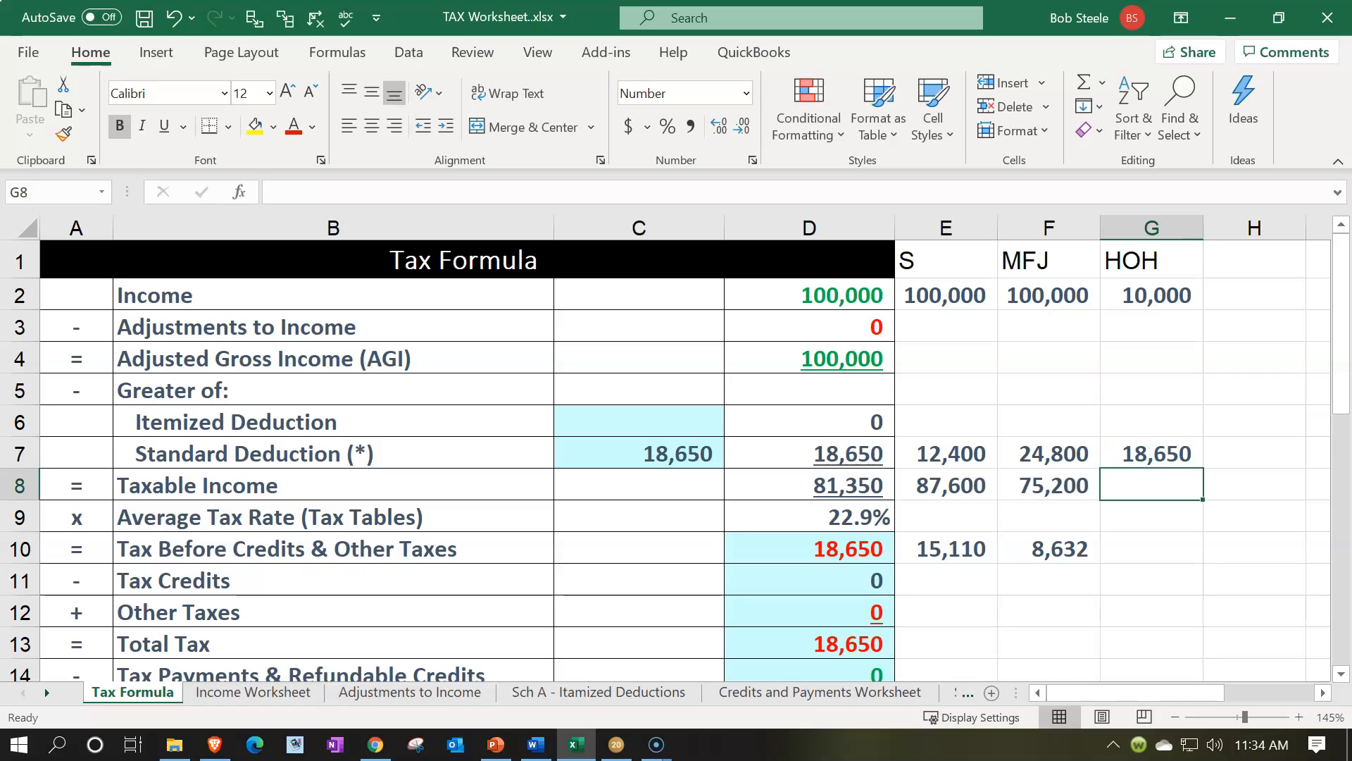
Enter 81,350 as the HOH taxable income in G8 and 18,650 as the HOH tax before credits in G10
{"action": "type", "text": "81350"}
{"action": "key", "text": "Return"}
{"action": "key", "text": "Down"}
{"action": "type", "text": "18650"}
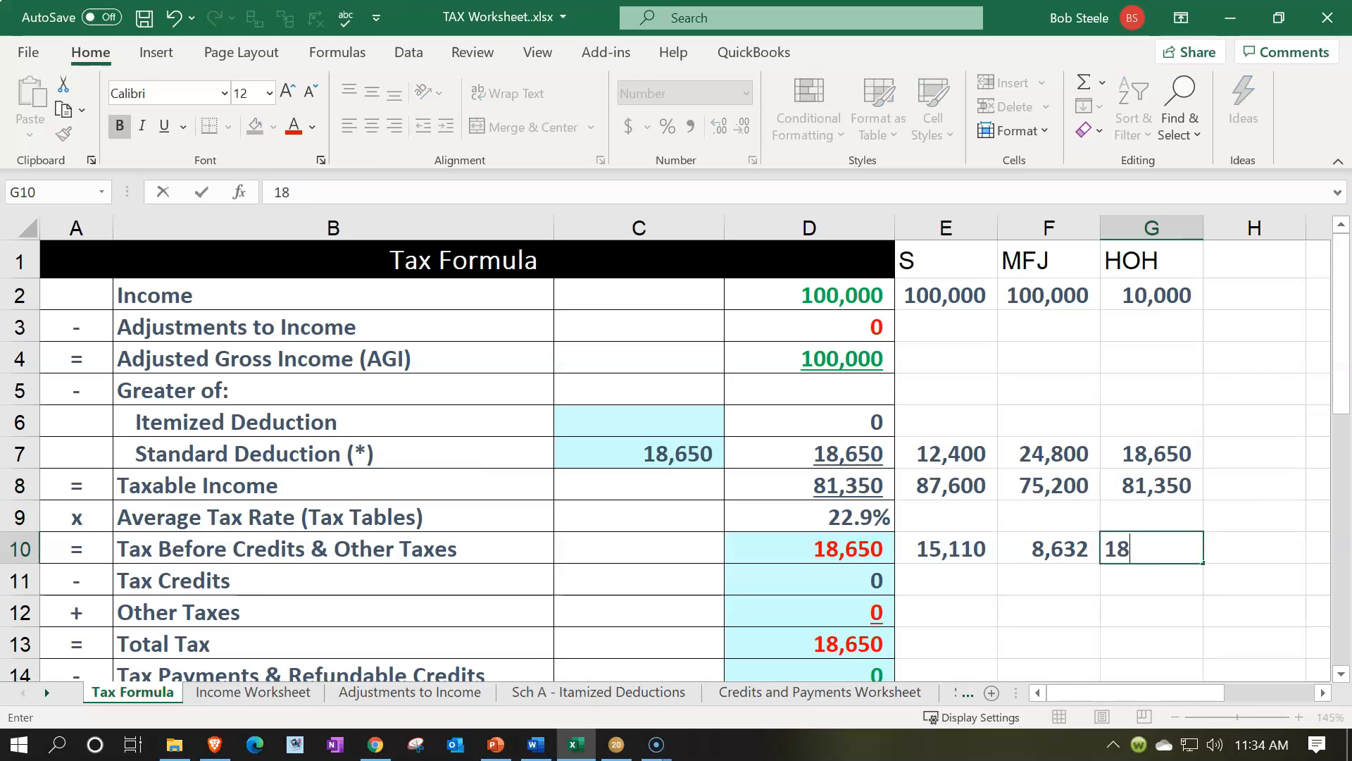
{"action": "key", "text": "Return"}
Set the HOH income in G2 to 100,000
{"action": "key", "text": "Up"}
{"action": "key", "text": "Up"}
{"action": "key", "text": "Up"}
{"action": "key", "text": "Up"}
{"action": "key", "text": "Up"}
{"action": "key", "text": "Up"}
{"action": "key", "text": "Up"}
{"action": "key", "text": "Up"}
{"action": "key", "text": "Up"}
{"action": "key", "text": "Up"}
{"action": "key", "text": "Down"}
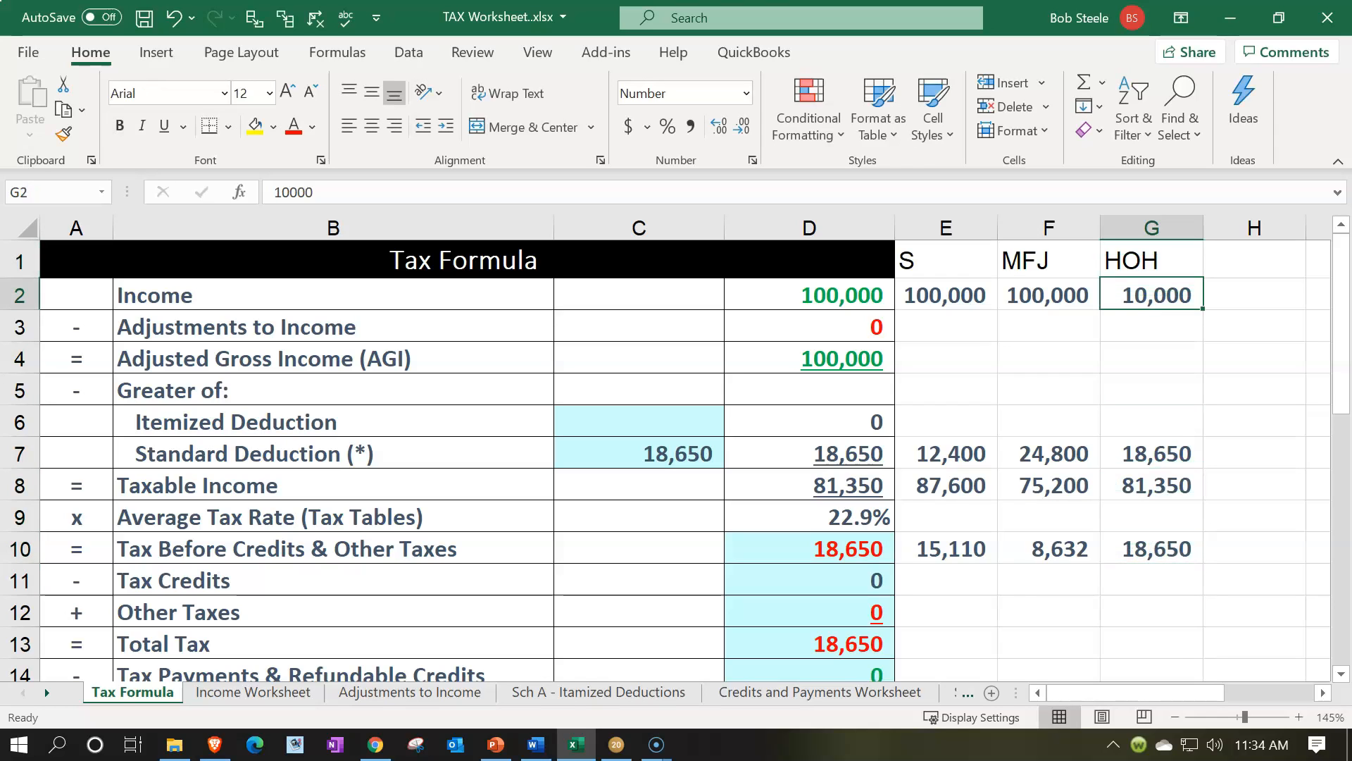
{"action": "type", "text": "100,000"}
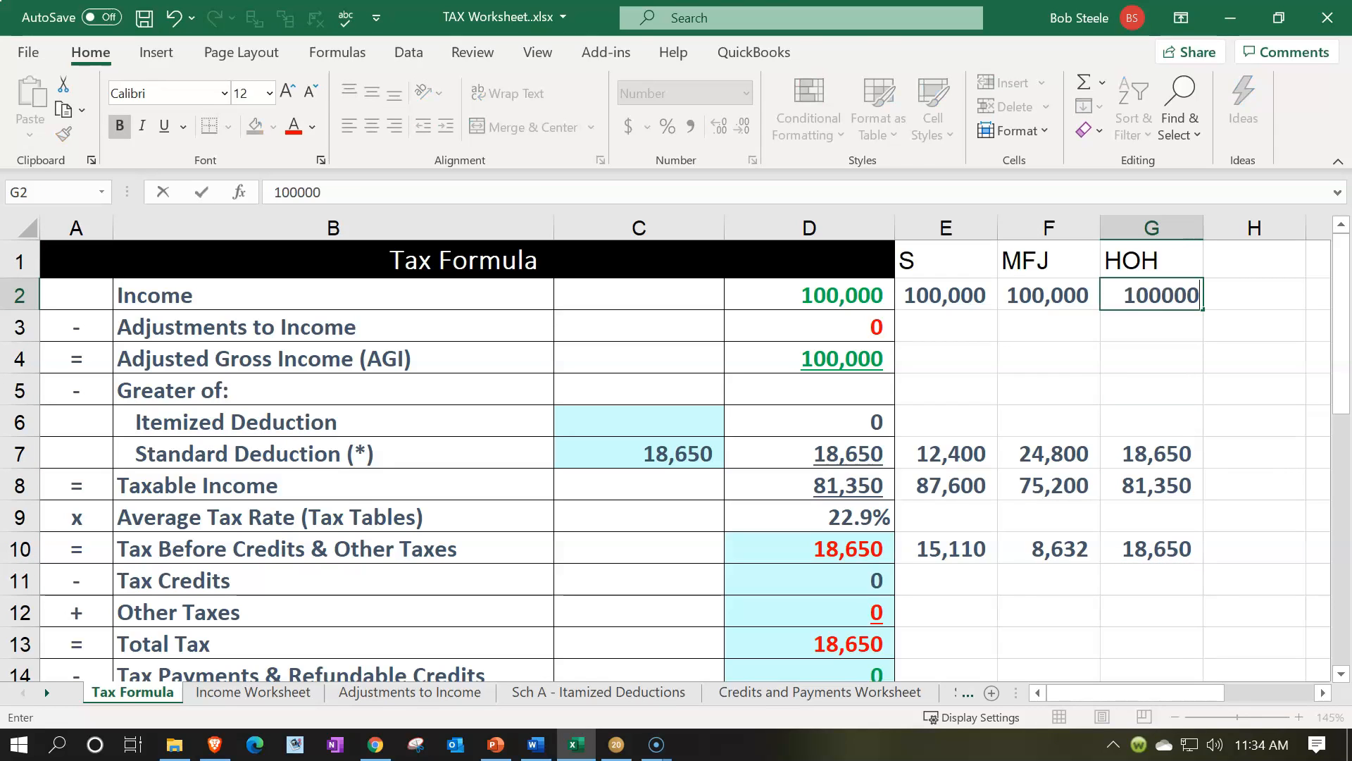
{"action": "key", "text": "Return"}
Add the column heading QW in H1 and switch to Form 1040 in Lacerte
{"action": "key", "text": "Right"}
{"action": "key", "text": "Up"}
{"action": "key", "text": "Up"}
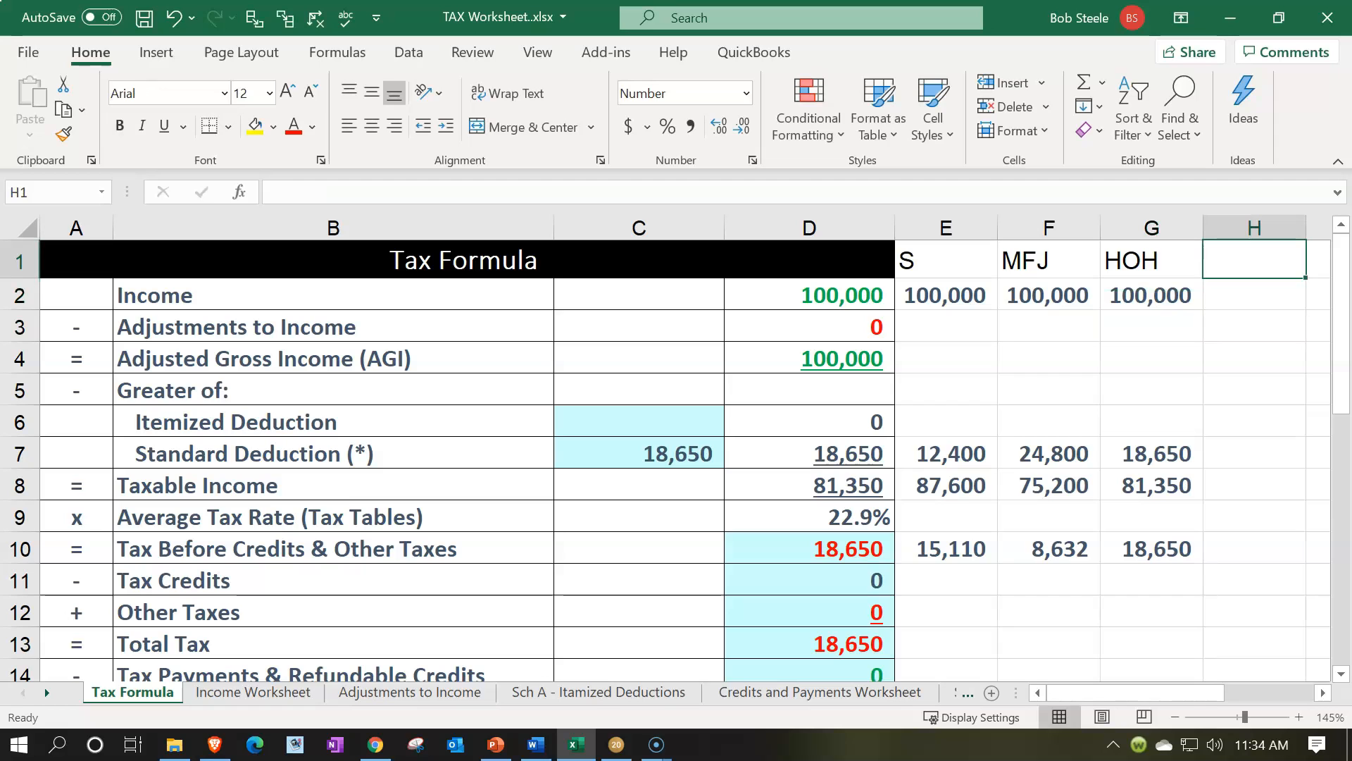
{"action": "type", "text": "QW"}
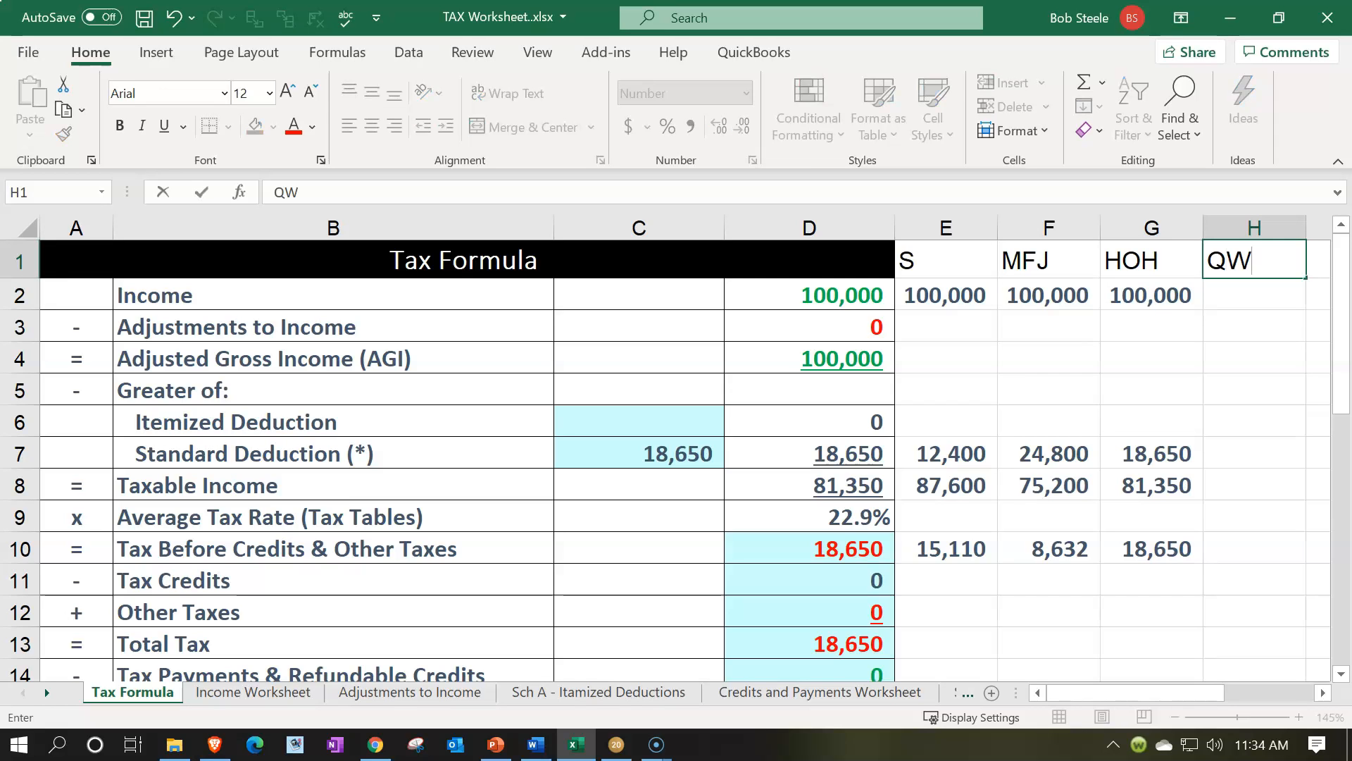
{"action": "key", "text": "Return"}
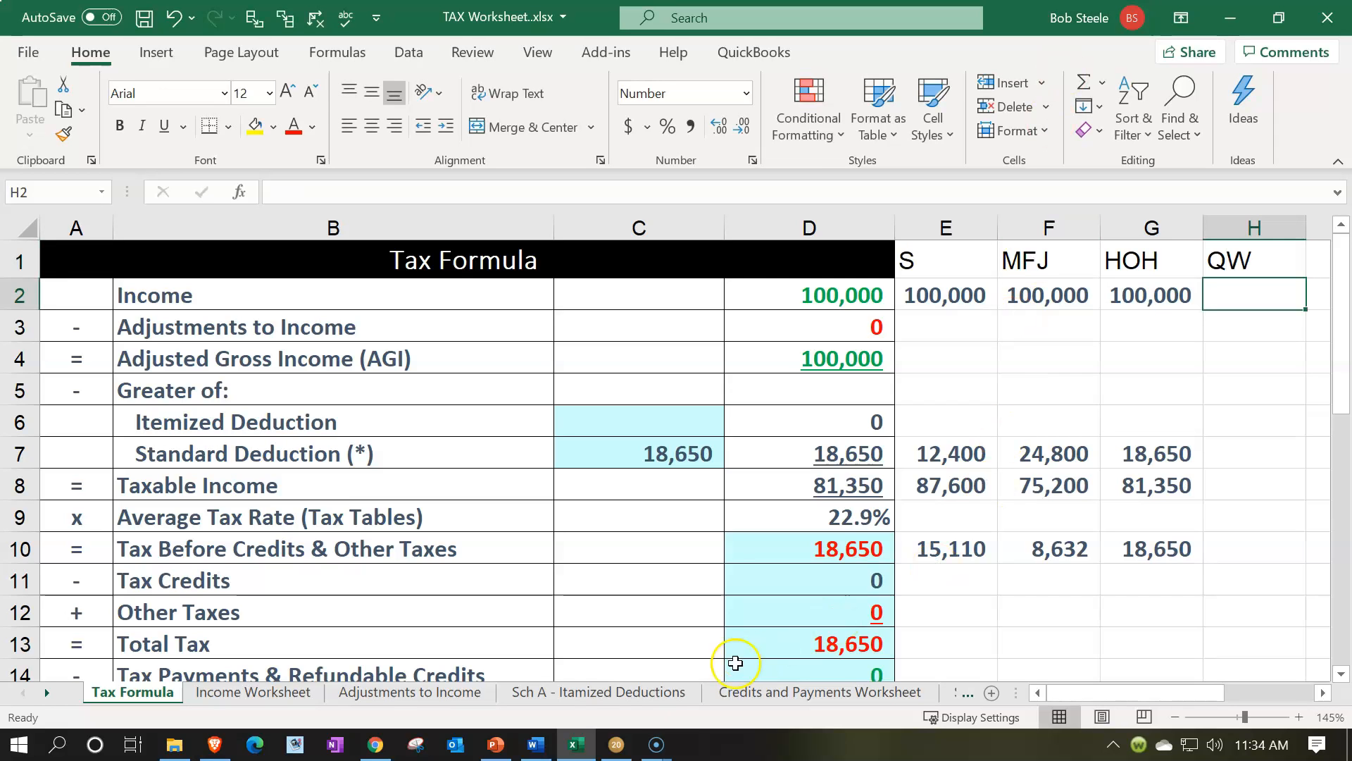
{"action": "left_click", "coordinate": [616, 744]}
{"action": "left_click", "coordinate": [616, 747]}
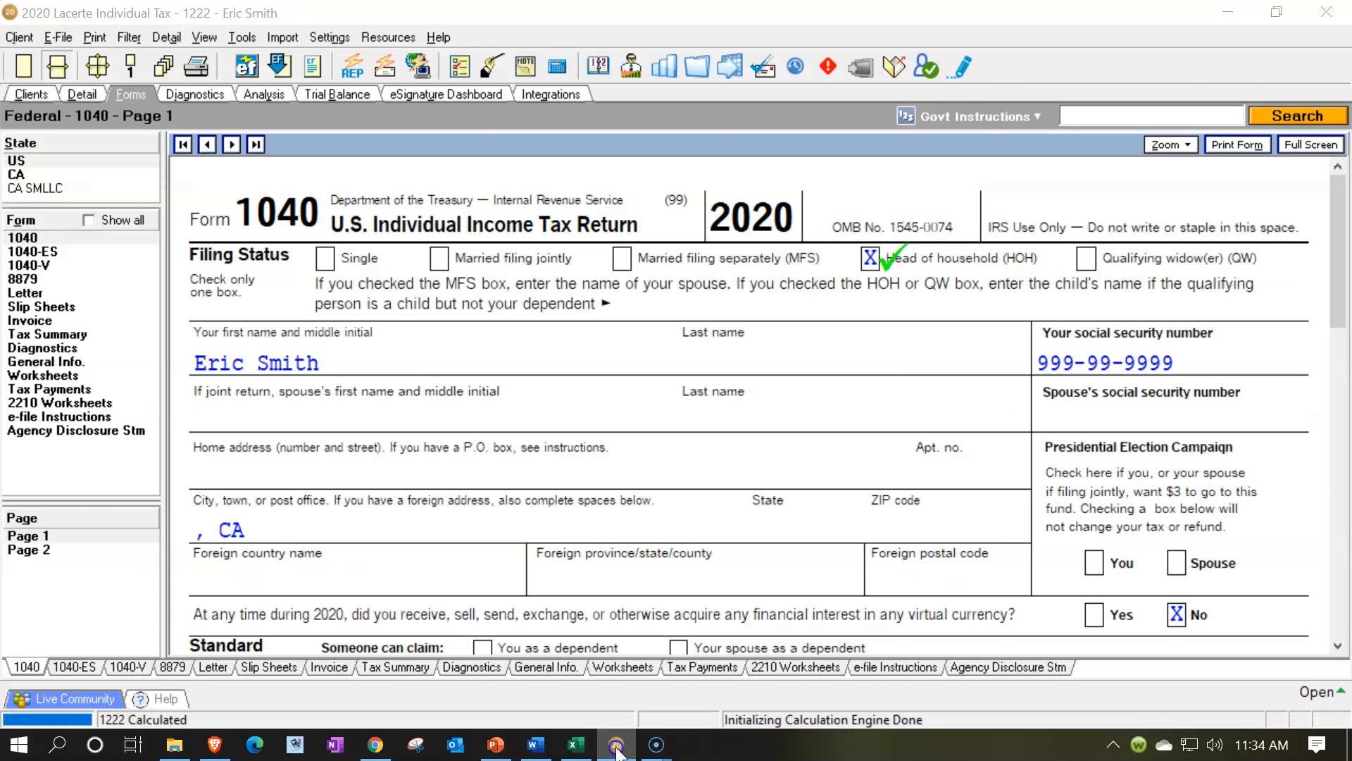
Switch to Lacerte and review the qualifying widow(er) filing status and the dependent's entries on Form 1040 page 1
{"action": "left_click", "coordinate": [617, 747]}
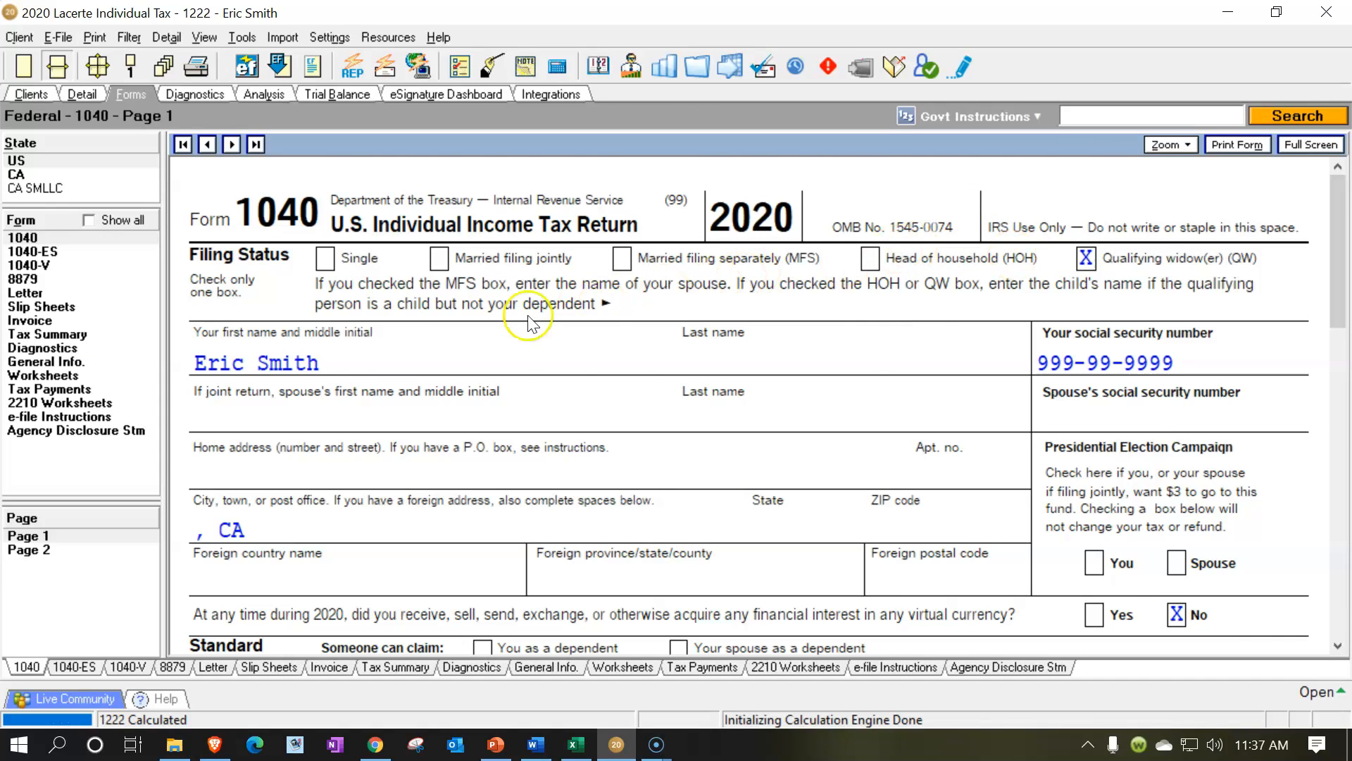
{"action": "scroll", "coordinate": [315, 398], "scroll_direction": "down", "scroll_amount": 3}
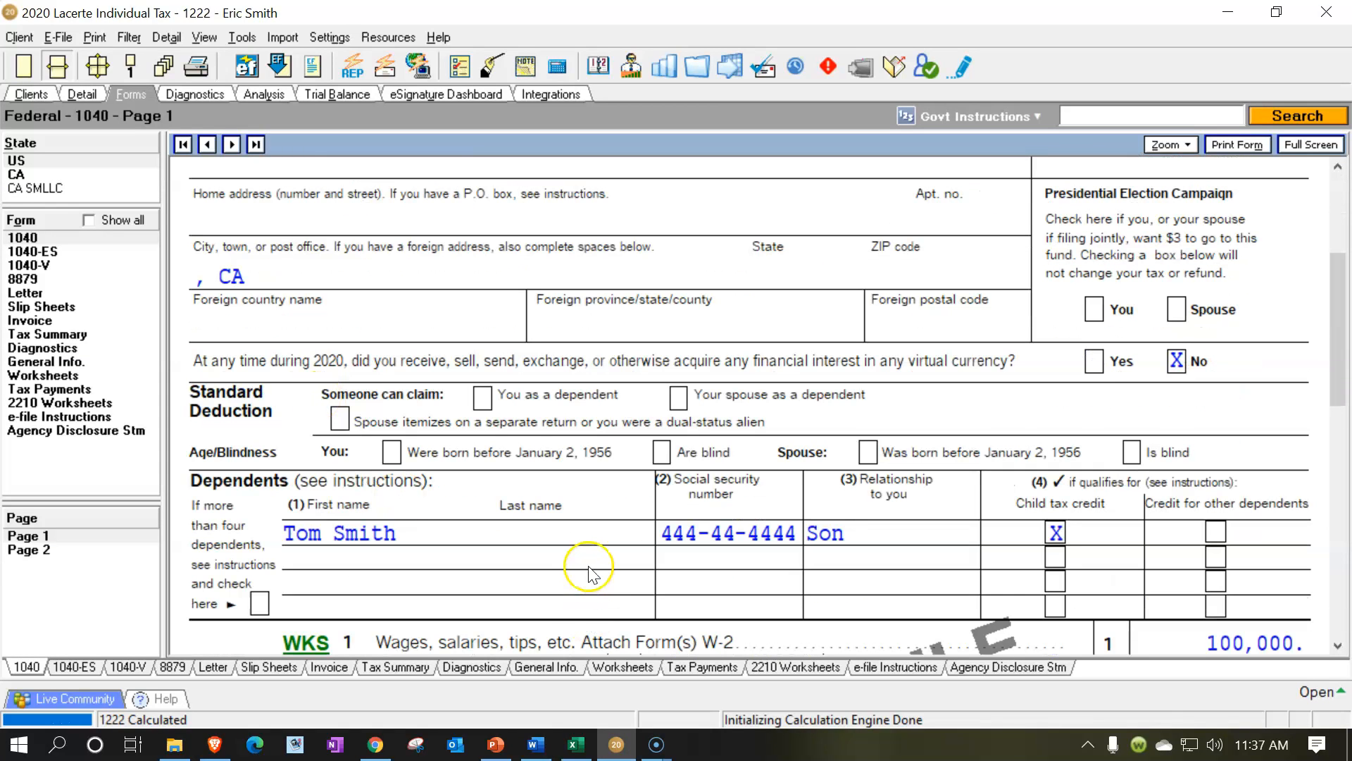
{"action": "scroll", "coordinate": [591, 567], "scroll_direction": "up", "scroll_amount": 3}
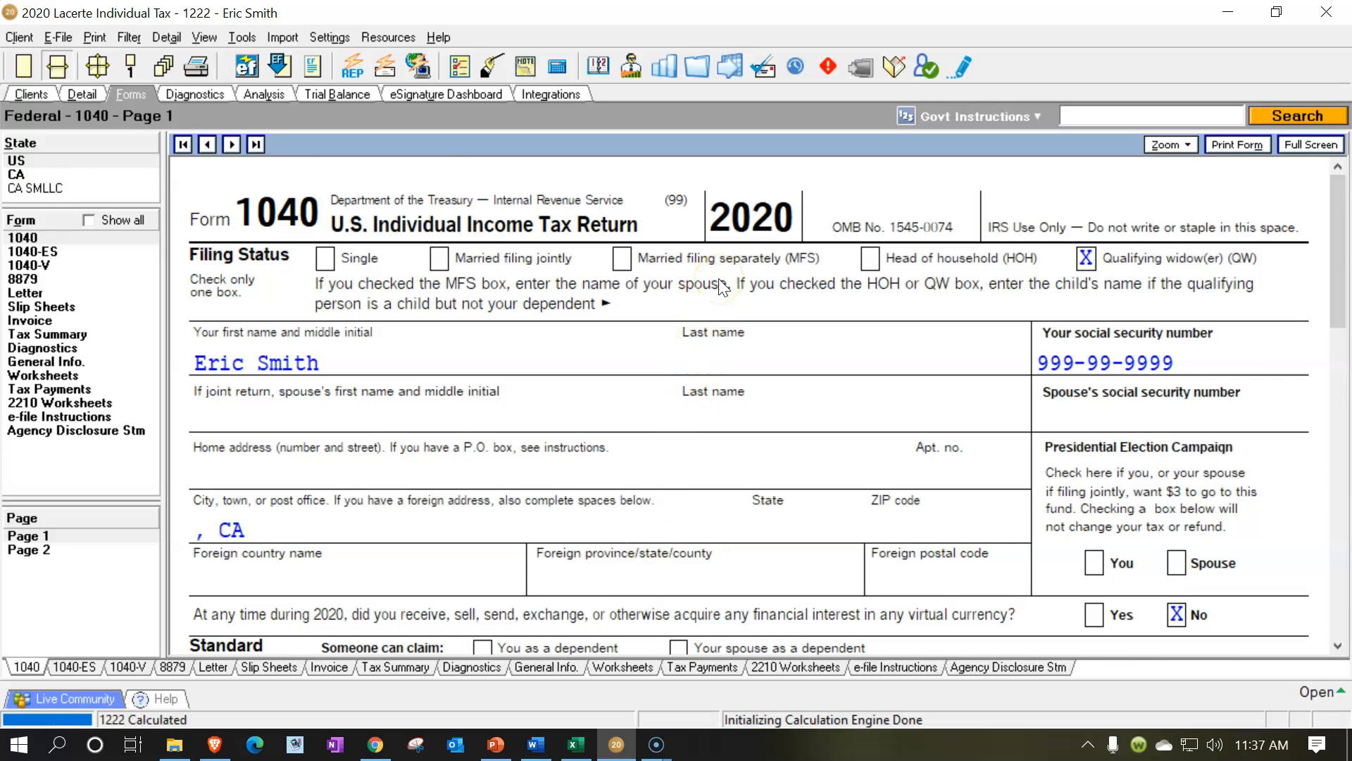
{"action": "left_click", "coordinate": [610, 269]}
{"action": "left_click", "coordinate": [442, 274]}
{"action": "left_click", "coordinate": [1041, 283]}
{"action": "scroll", "coordinate": [1043, 289], "scroll_direction": "down", "scroll_amount": 3}
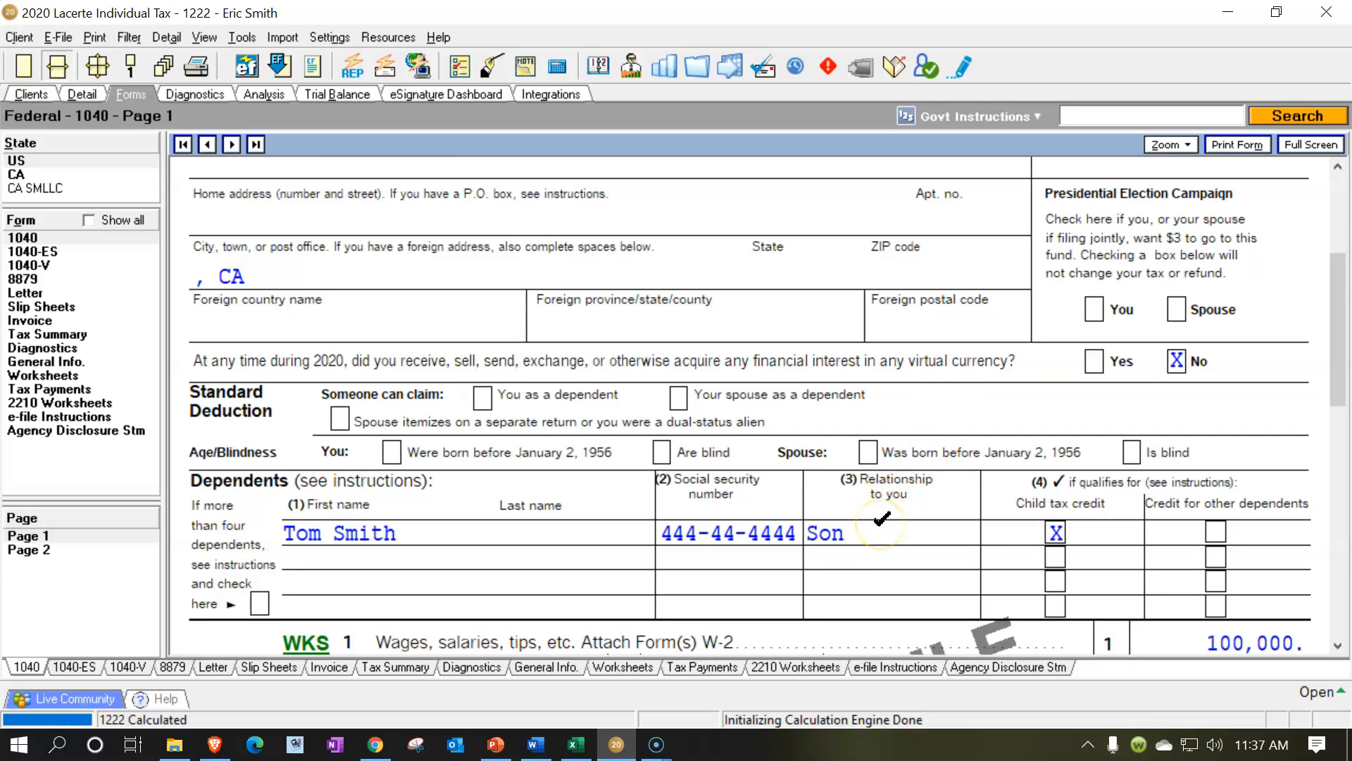
{"action": "scroll", "coordinate": [881, 519], "scroll_direction": "up", "scroll_amount": 3}
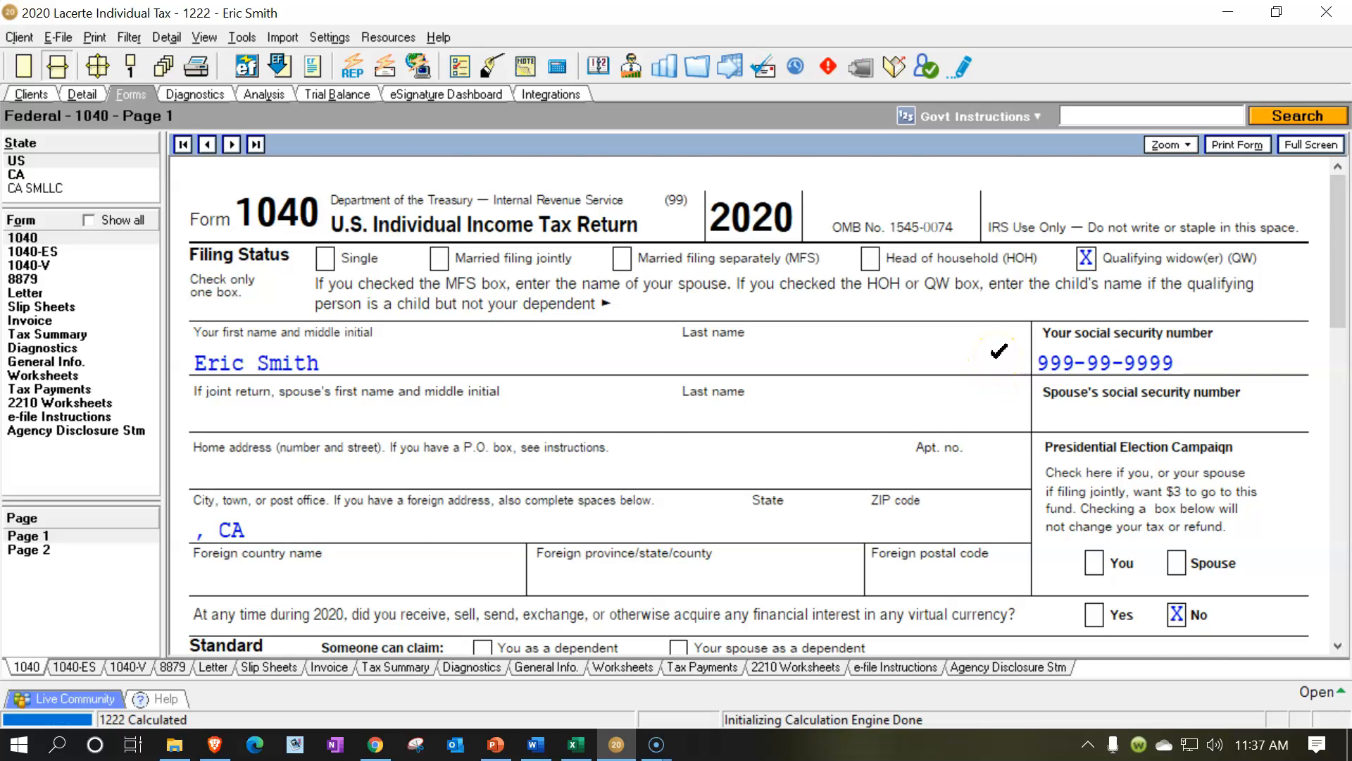
Check the standard deduction on line 12 and the taxable income on line 15 of Form 1040
{"action": "scroll", "coordinate": [998, 351], "scroll_direction": "down", "scroll_amount": 11}
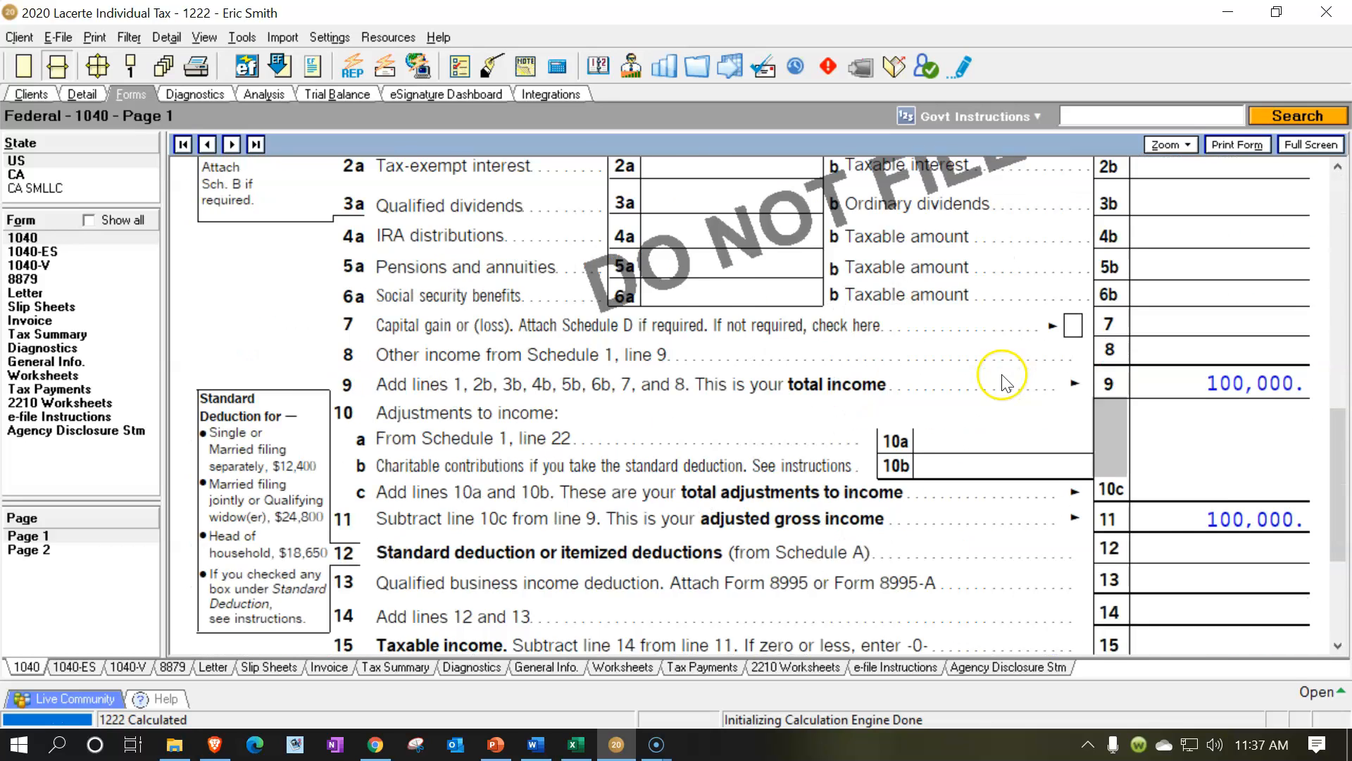
{"action": "scroll", "coordinate": [1004, 380], "scroll_direction": "down", "scroll_amount": 2}
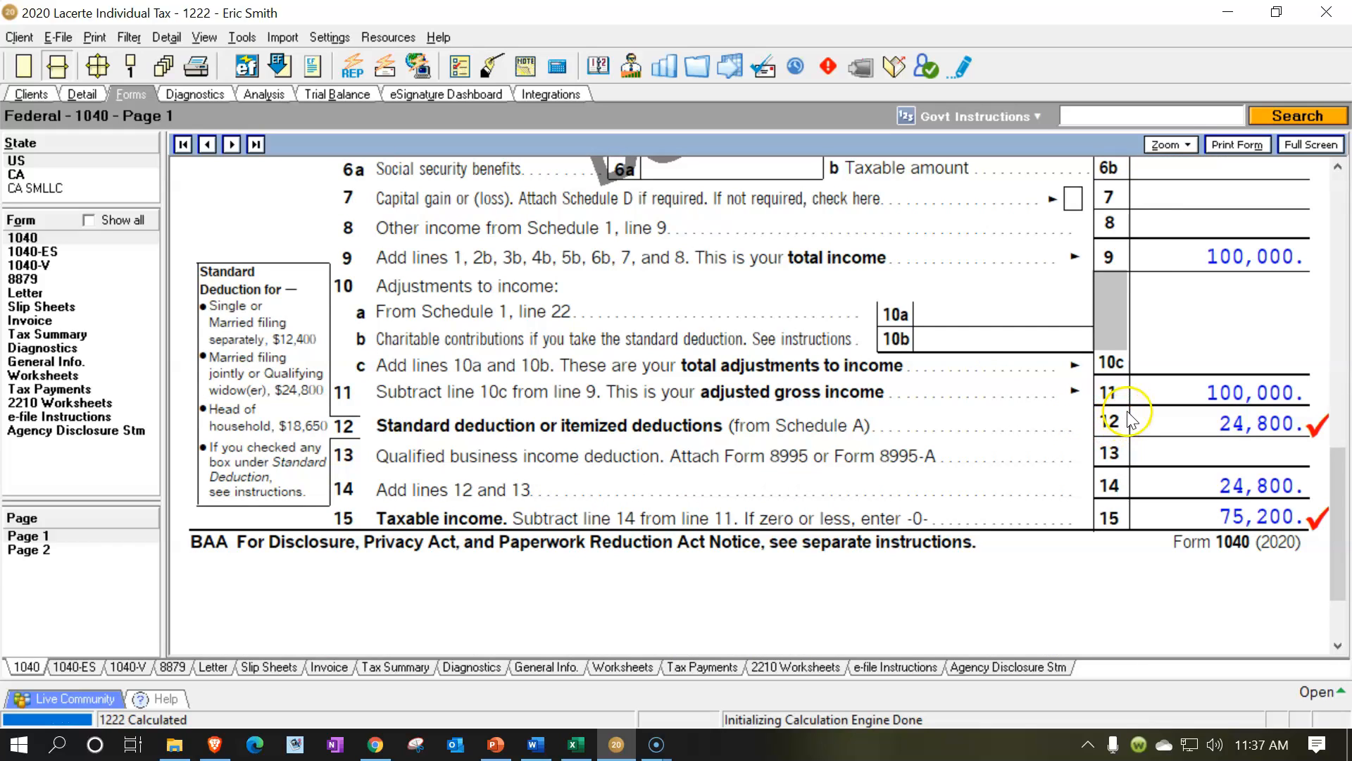
{"action": "left_click", "coordinate": [1183, 422]}
{"action": "left_click", "coordinate": [1178, 505]}
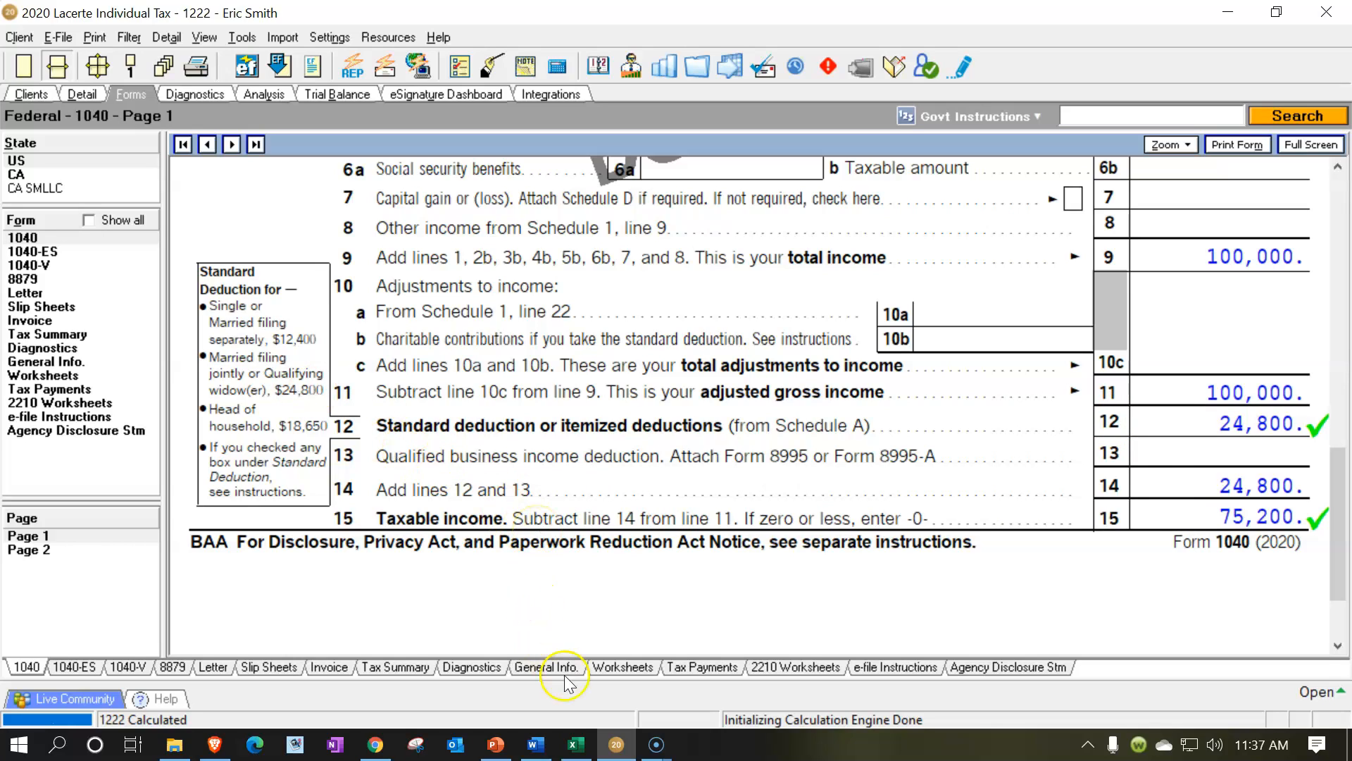
Switch to the Excel tax worksheet and link the standard deduction in C7 to the MFJ or Qualifying widow amount in C19
{"action": "left_click", "coordinate": [576, 747]}
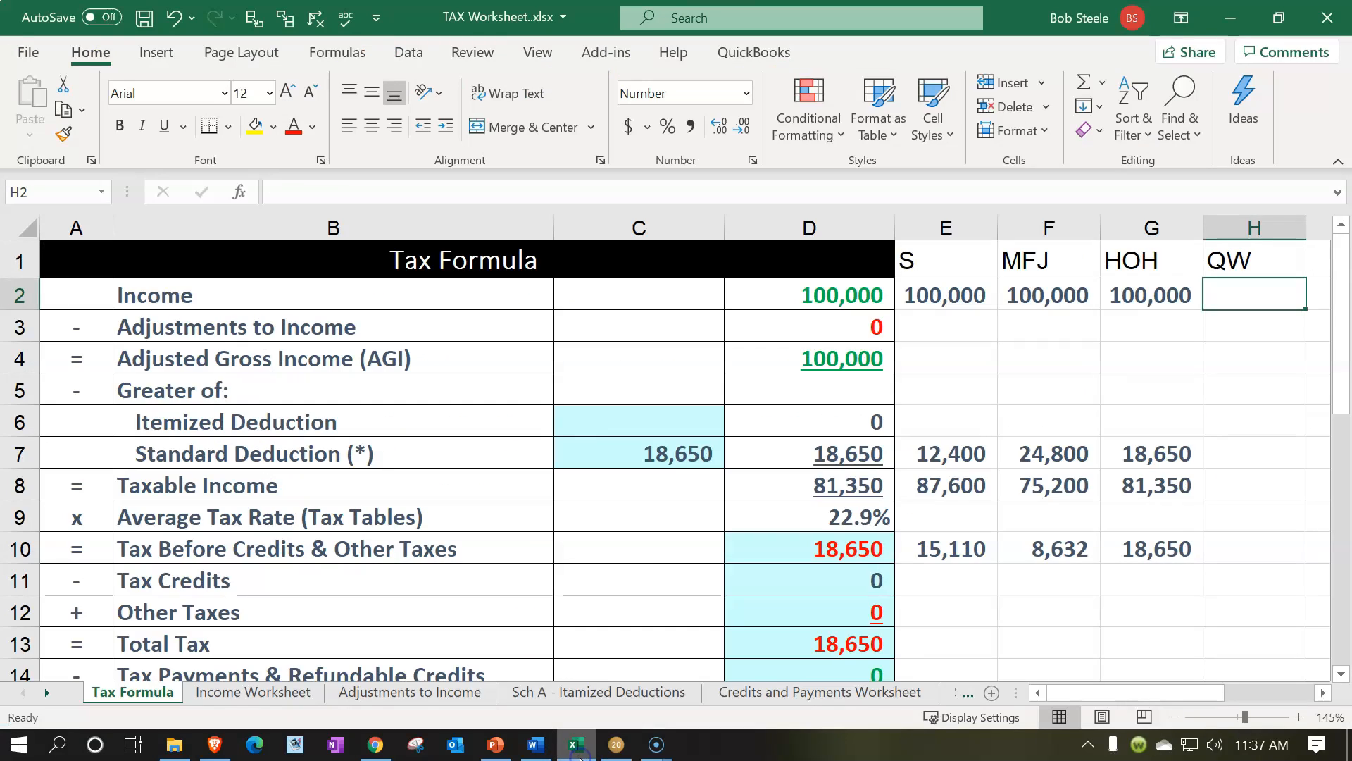
{"action": "left_click", "coordinate": [673, 451]}
{"action": "type", "text": "="}
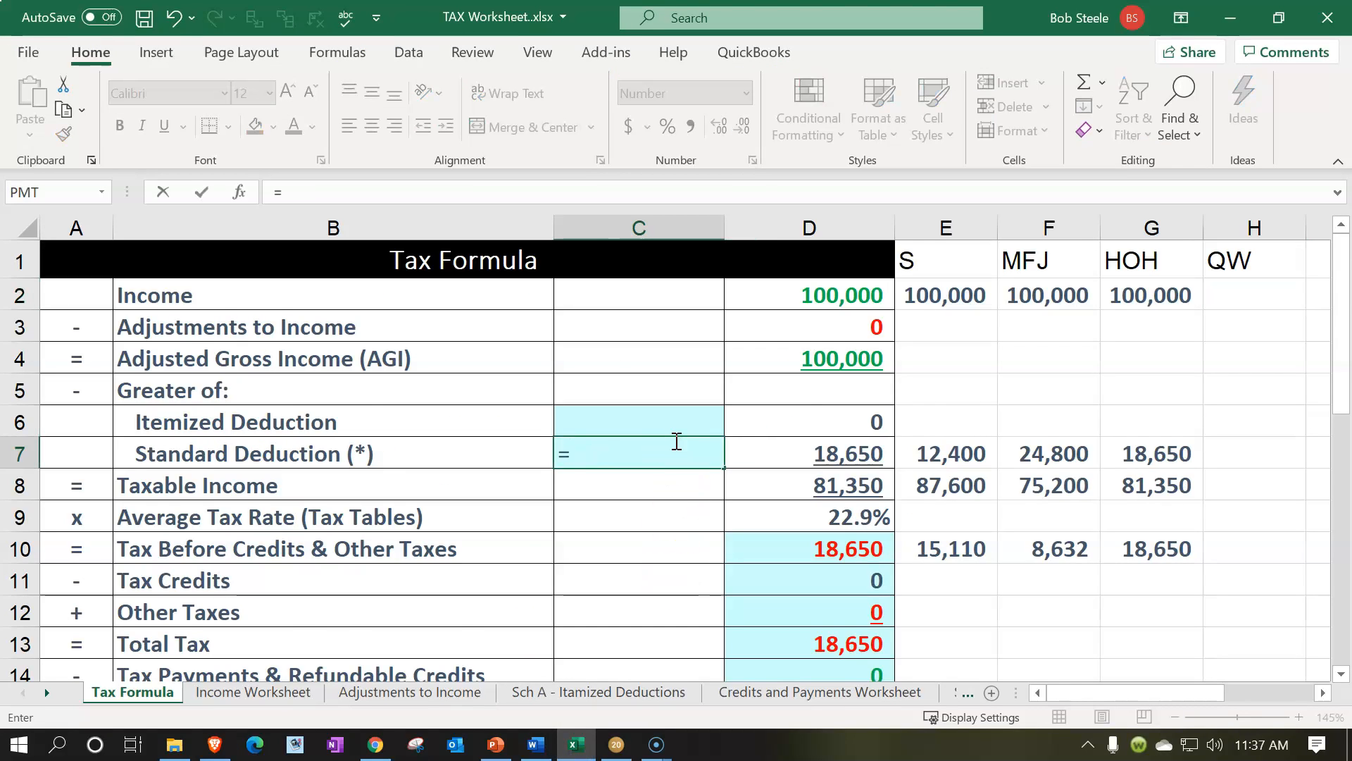
{"action": "scroll", "coordinate": [676, 442], "scroll_direction": "down", "scroll_amount": 3}
{"action": "left_click", "coordinate": [647, 539]}
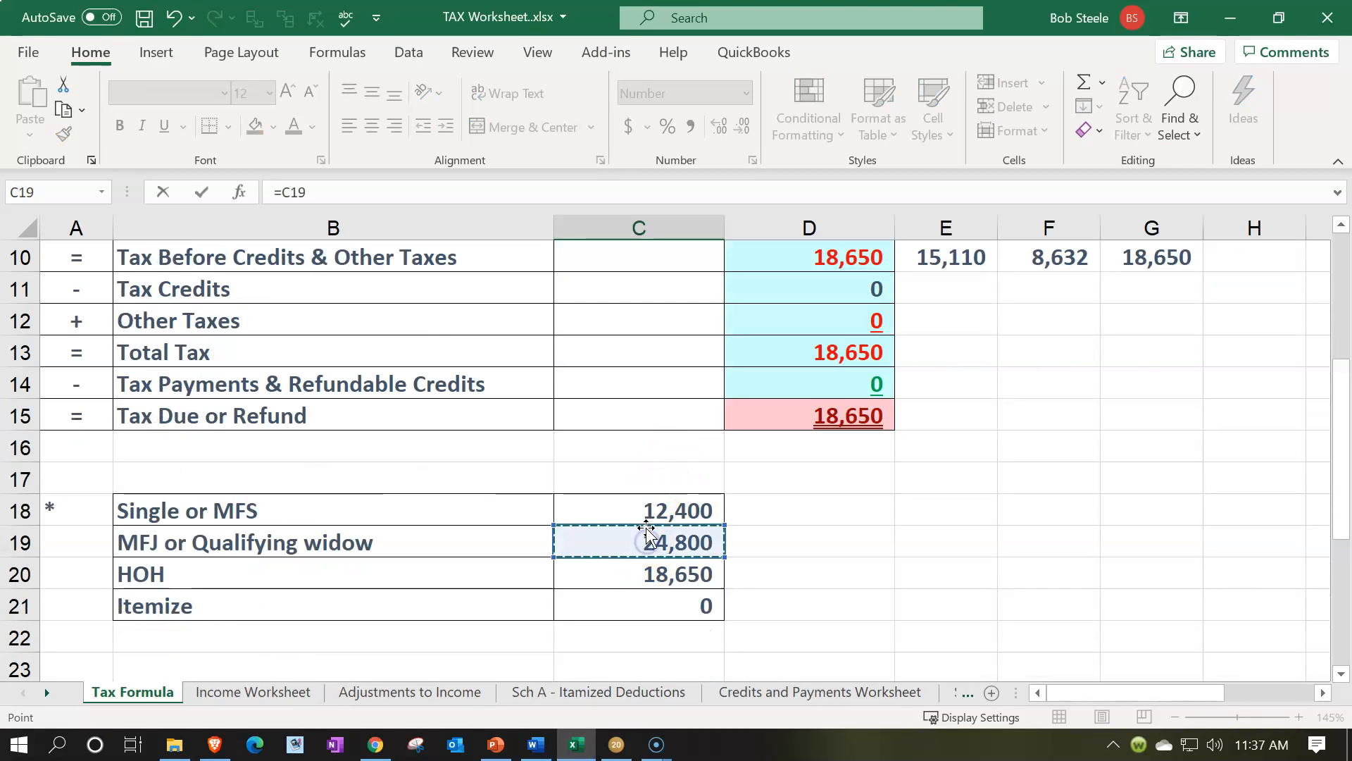
{"action": "key", "text": "Return"}
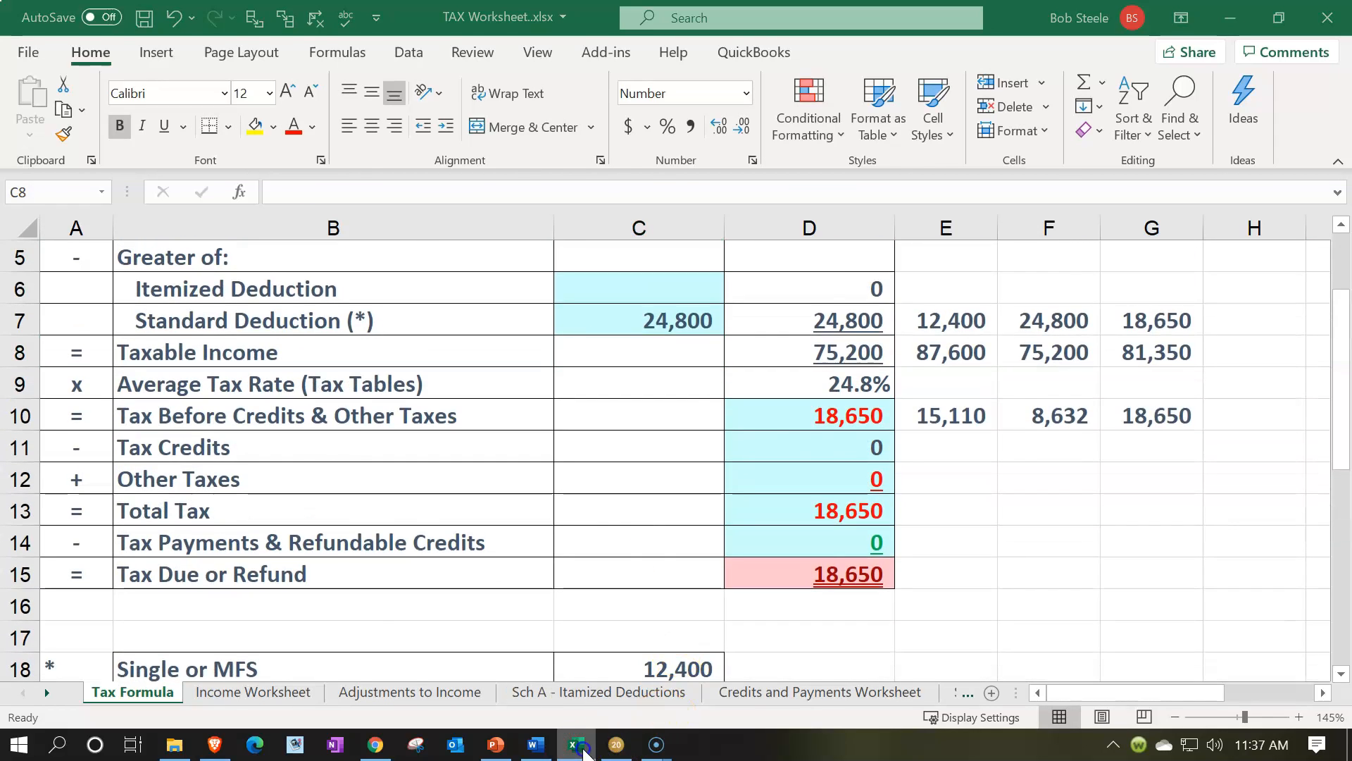
Compare the worksheet's taxable income in D8 with Form 1040 in Lacerte, and check the line 16 tax on page 2
{"action": "left_click", "coordinate": [583, 752]}
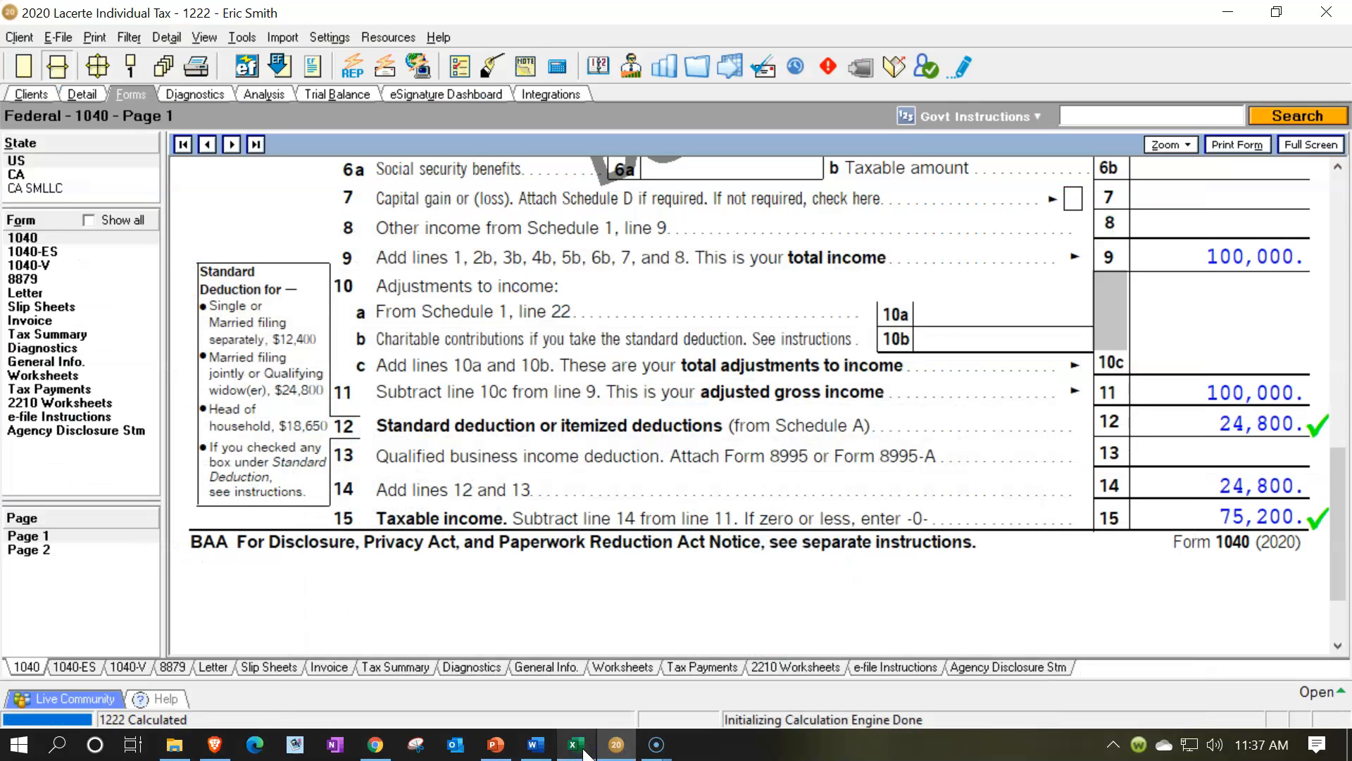
{"action": "left_click", "coordinate": [576, 745]}
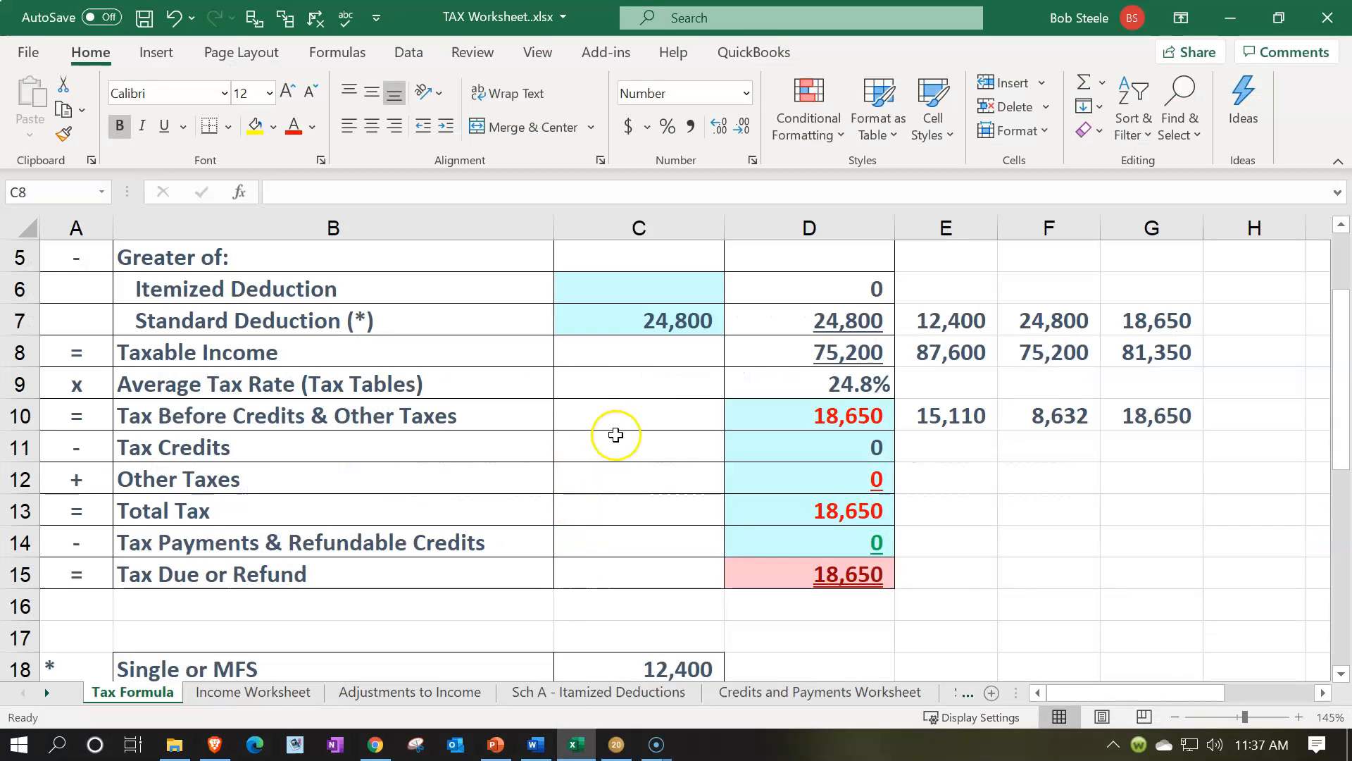
{"action": "left_click", "coordinate": [818, 359]}
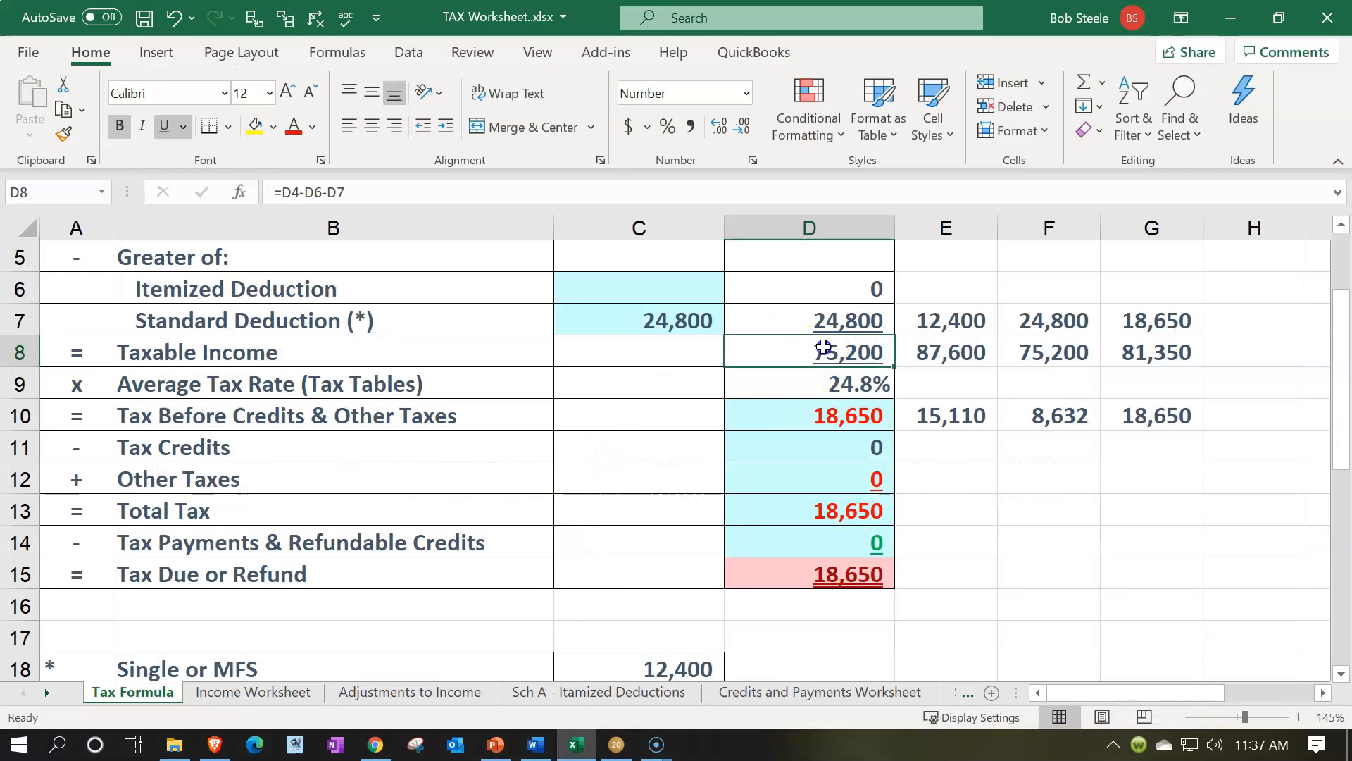
{"action": "left_click", "coordinate": [574, 747]}
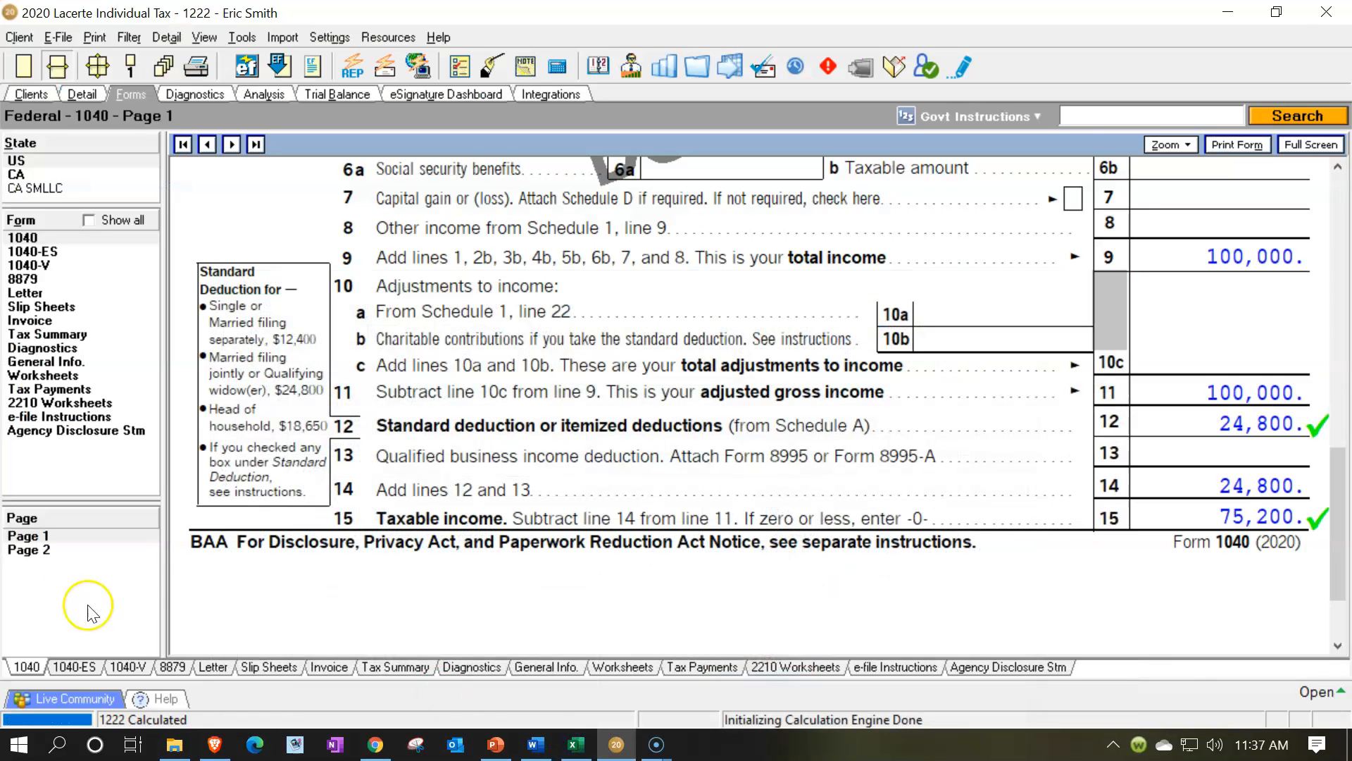
{"action": "left_click", "coordinate": [51, 552]}
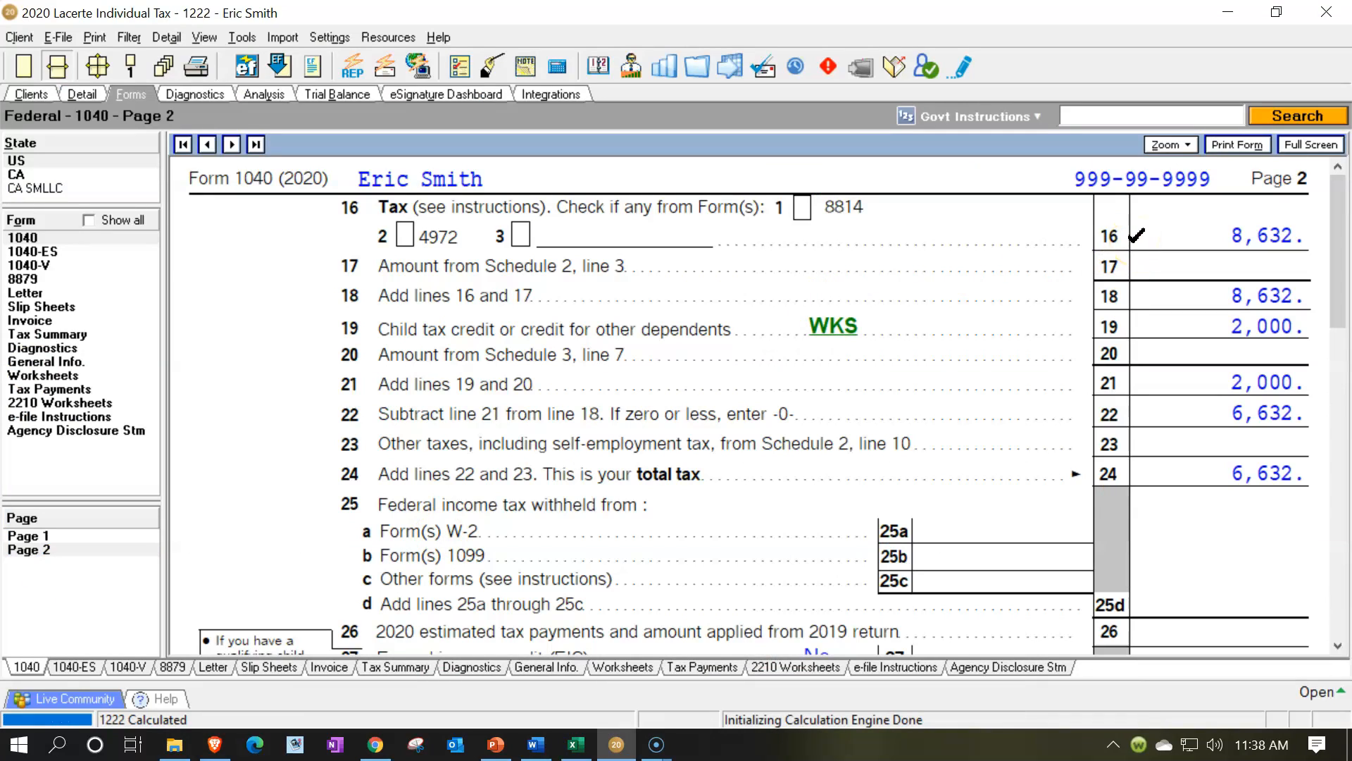
In Excel, set the tax before credits in D10 to 8,632 and compare it with the MFJ tax in F10
{"action": "left_click", "coordinate": [575, 745]}
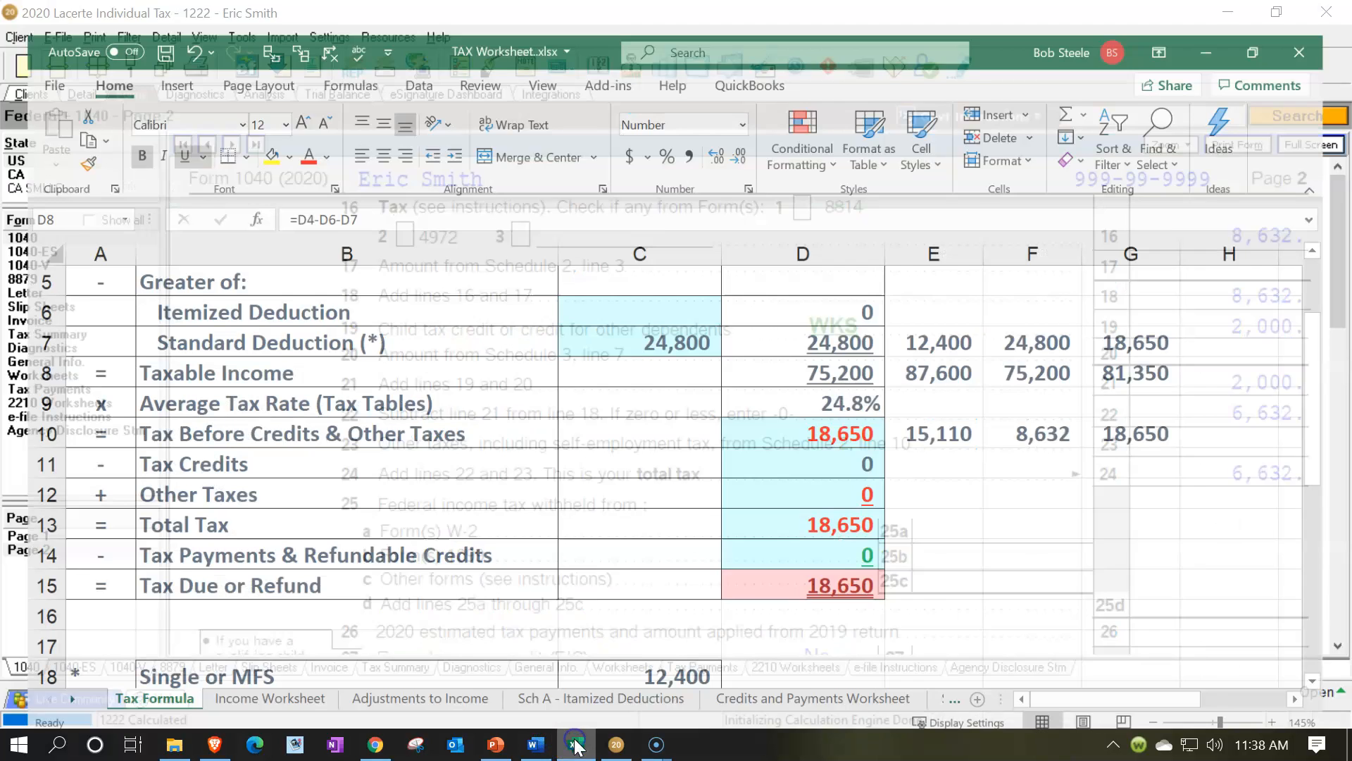
{"action": "left_click", "coordinate": [803, 419]}
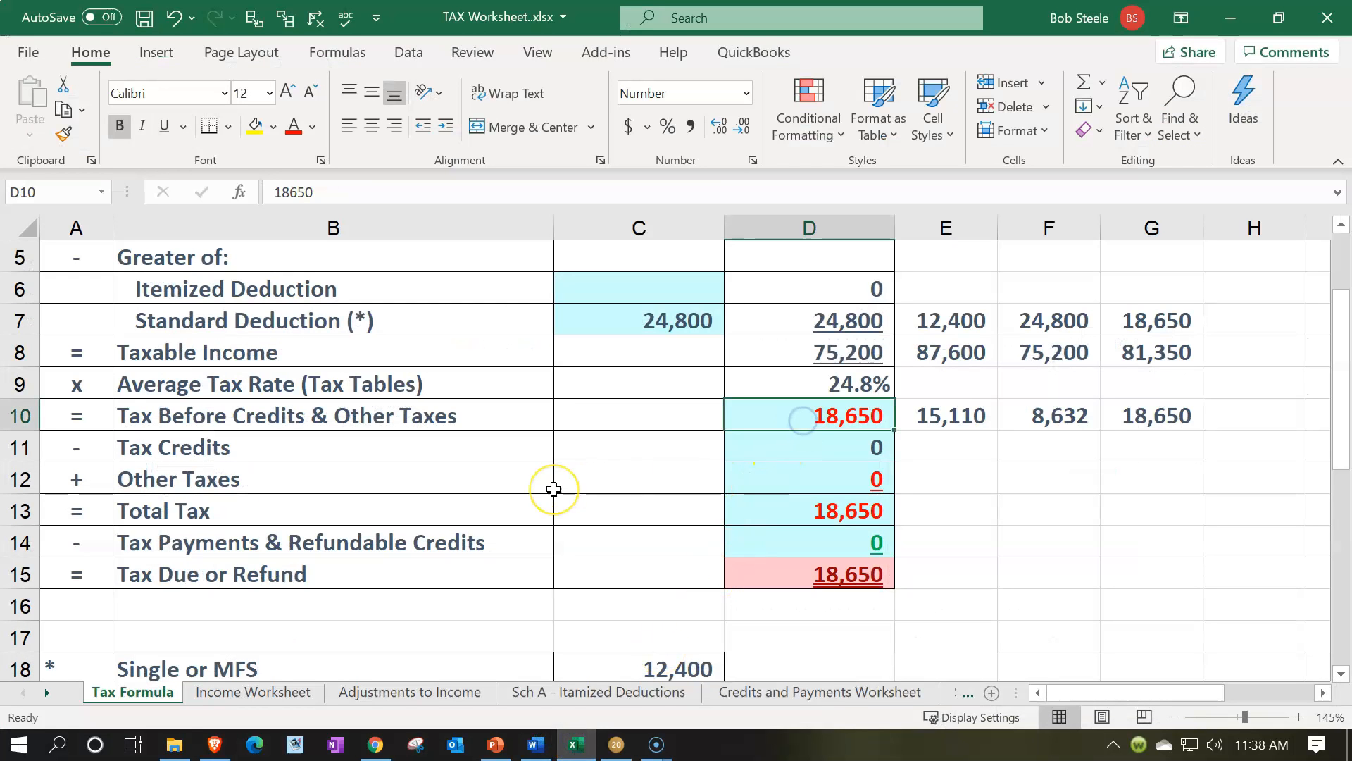
{"action": "type", "text": "8632"}
{"action": "key", "text": "Return"}
{"action": "key", "text": "Up"}
{"action": "key", "text": "Right"}
{"action": "key", "text": "Right"}
{"action": "scroll", "coordinate": [553, 489], "scroll_direction": "up", "scroll_amount": 2}
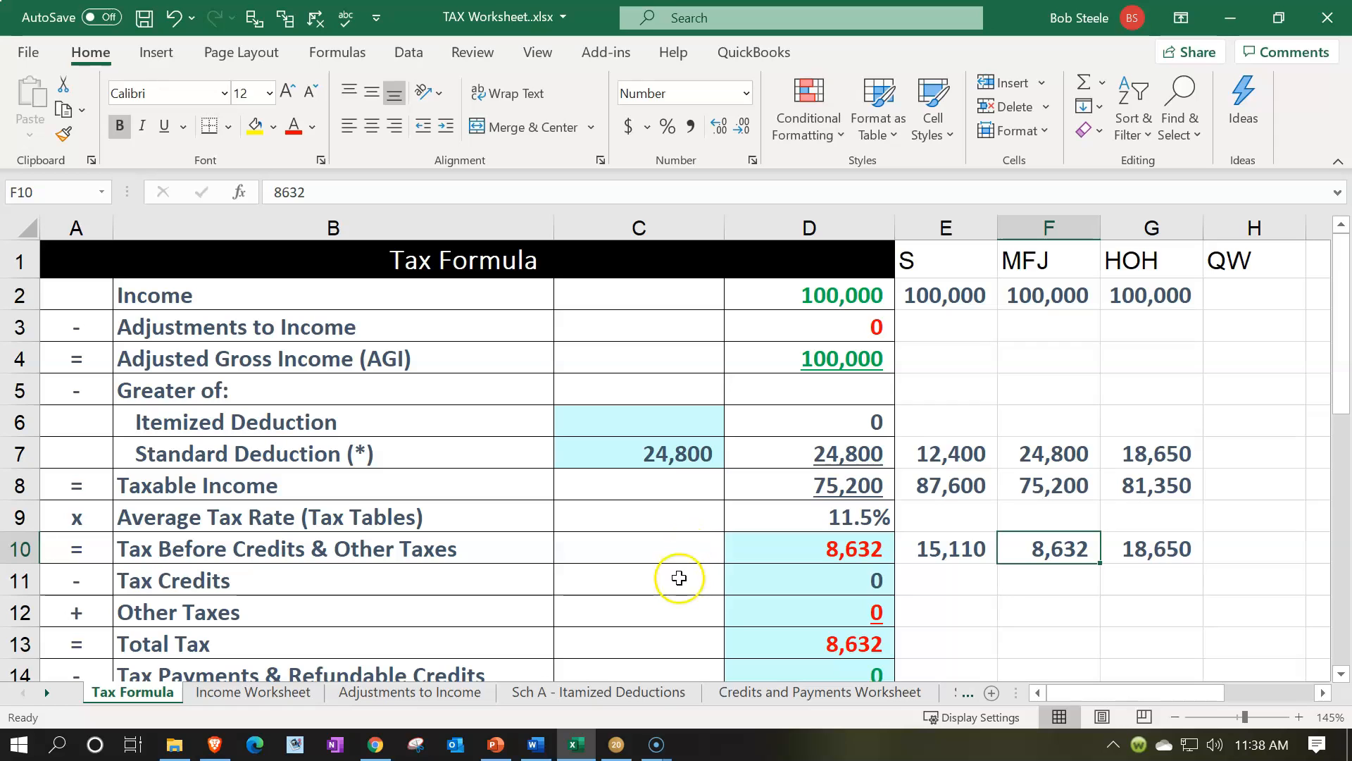
Switch to Lacerte and review the credits, total tax and tax rates in the Federal Income Tax Summary
{"action": "left_click", "coordinate": [615, 744]}
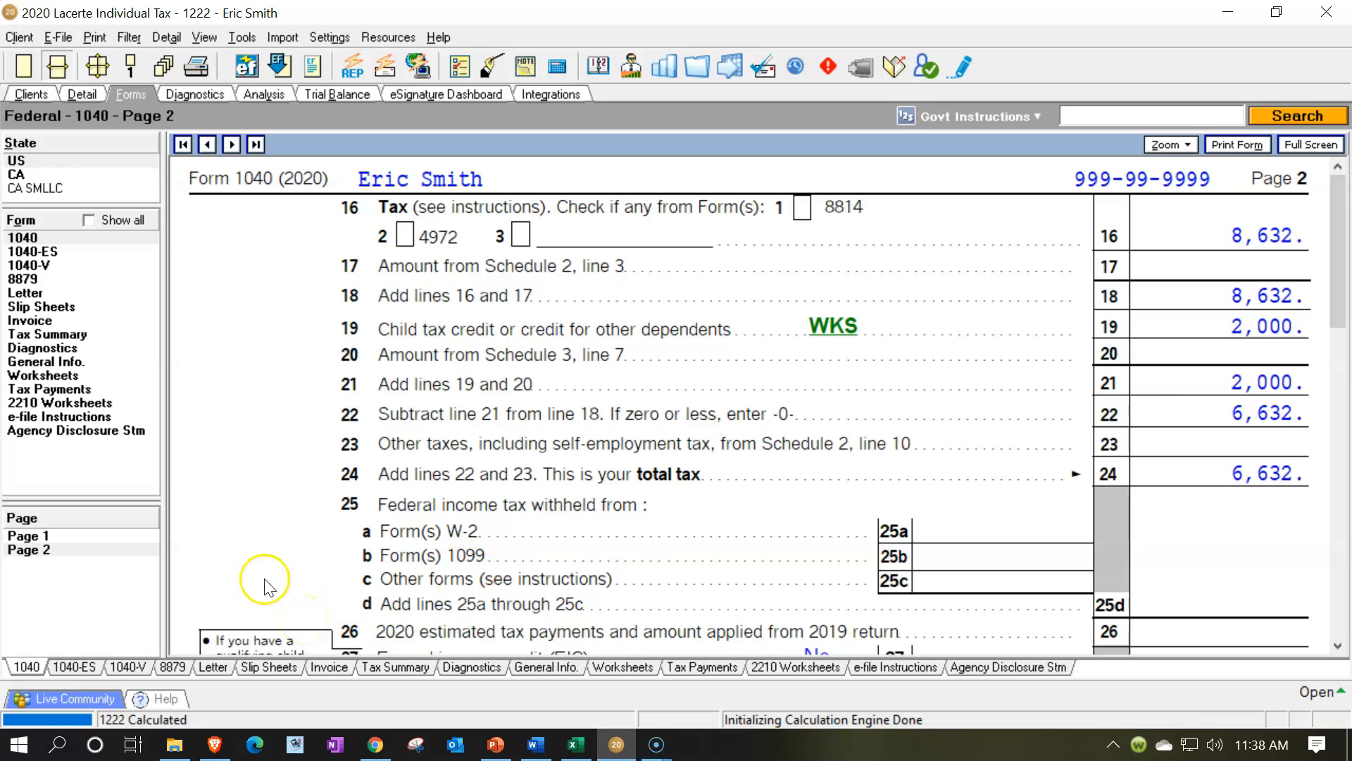
{"action": "left_click", "coordinate": [68, 538]}
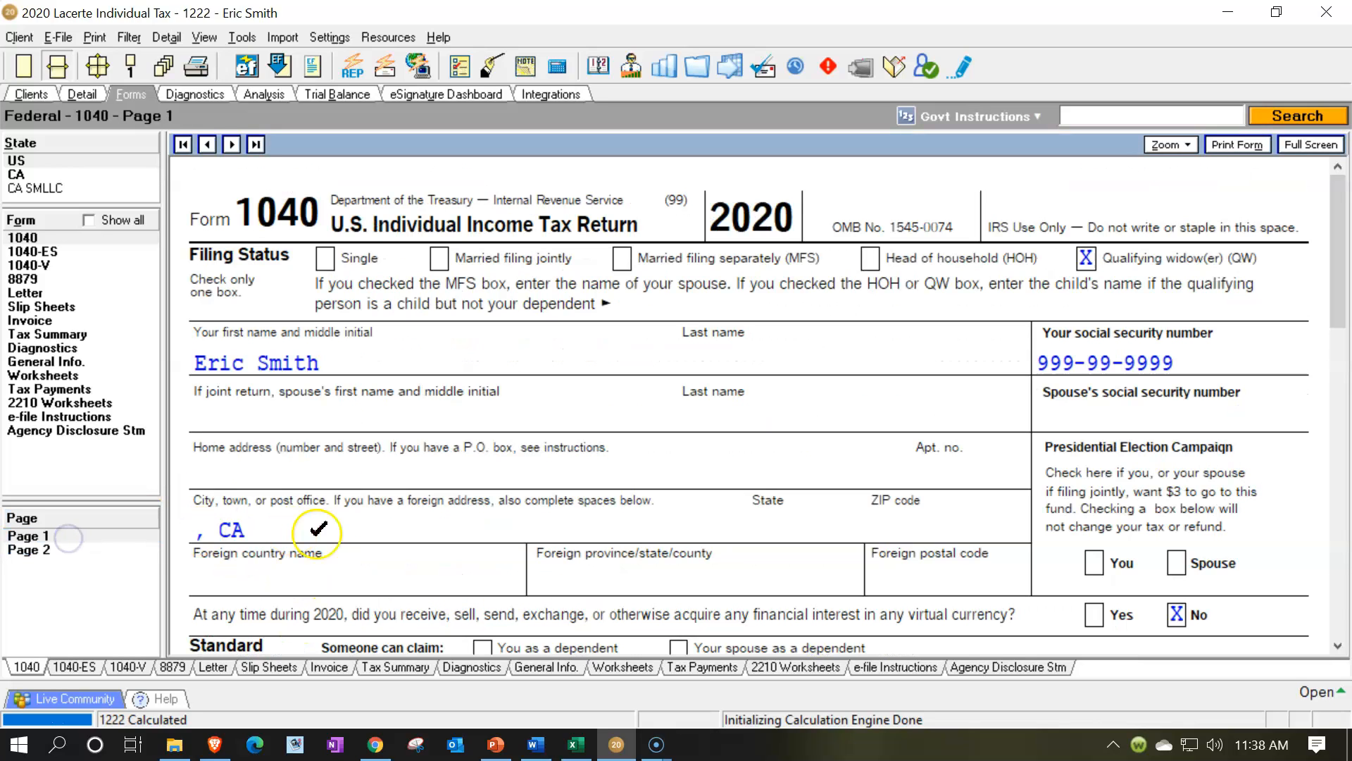
{"action": "left_click", "coordinate": [77, 334]}
{"action": "scroll", "coordinate": [598, 420], "scroll_direction": "down", "scroll_amount": 6}
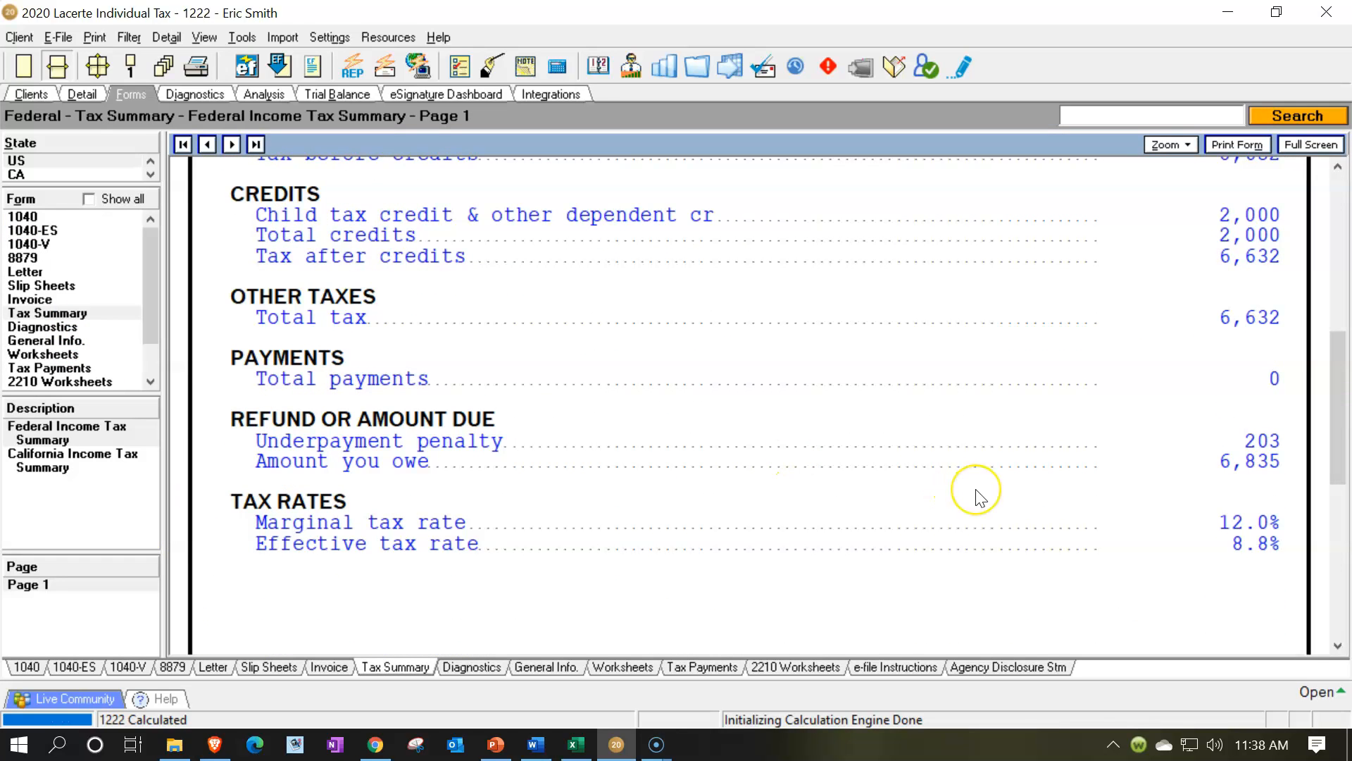
{"action": "scroll", "coordinate": [978, 498], "scroll_direction": "up", "scroll_amount": 6}
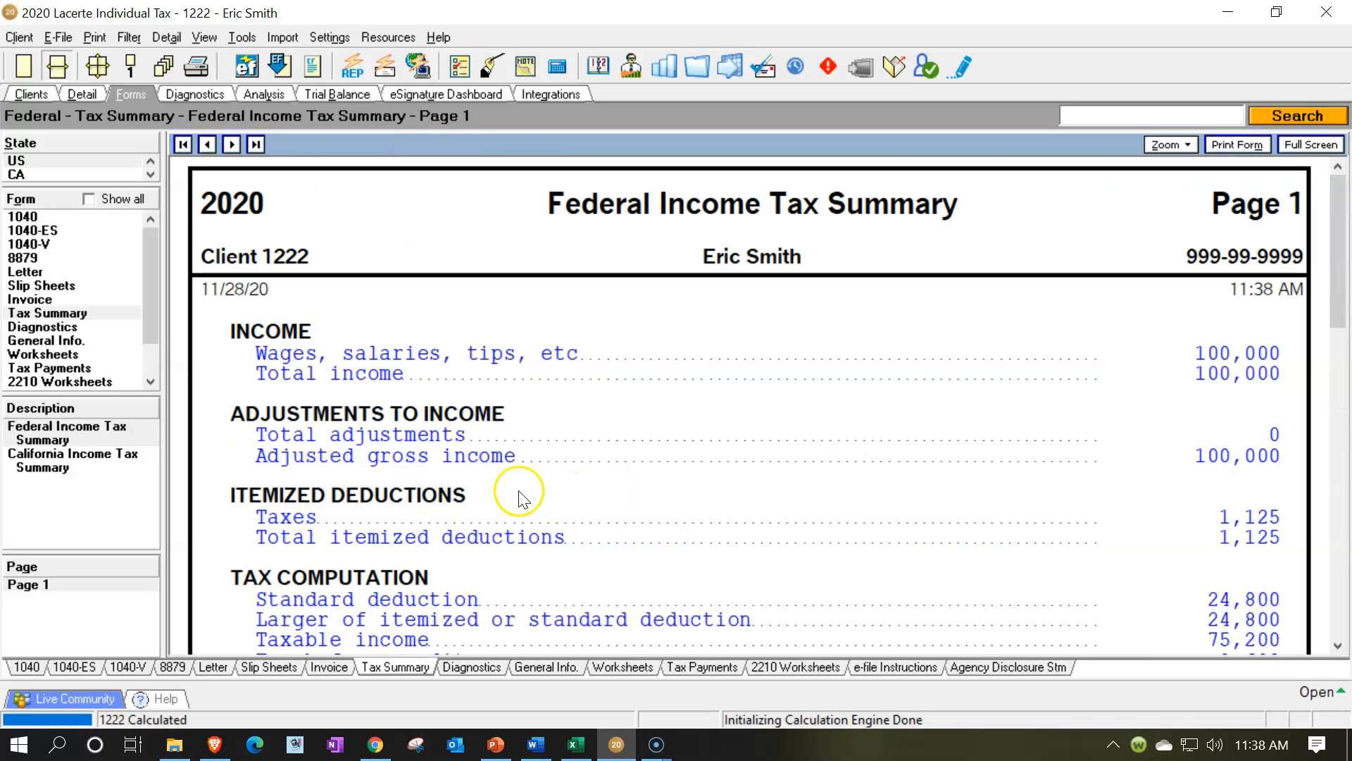
Switch to Excel and compare the income and standard deduction across the S, MFJ and HOH columns and the worksheet's column D
{"action": "left_click", "coordinate": [576, 744]}
{"action": "left_click", "coordinate": [755, 597]}
{"action": "left_click", "coordinate": [944, 260]}
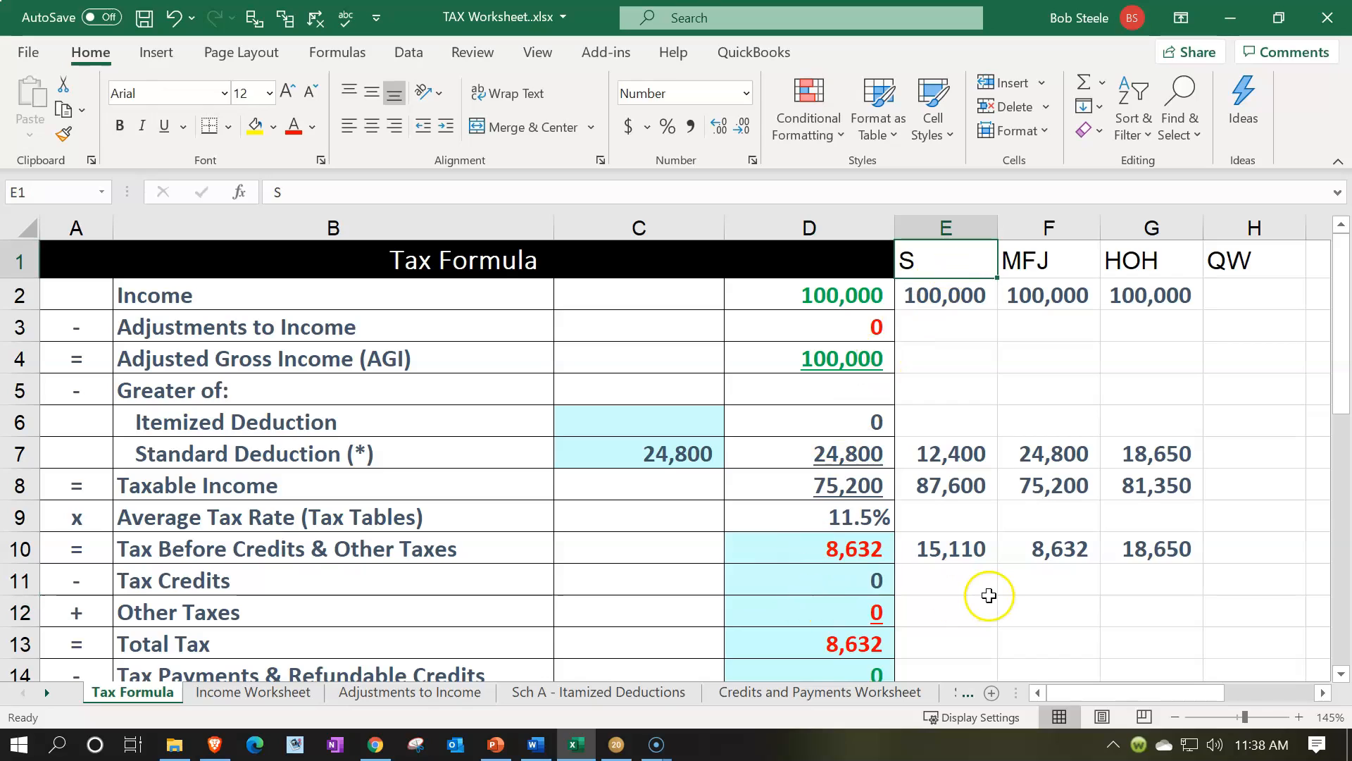
{"action": "key", "text": "Down"}
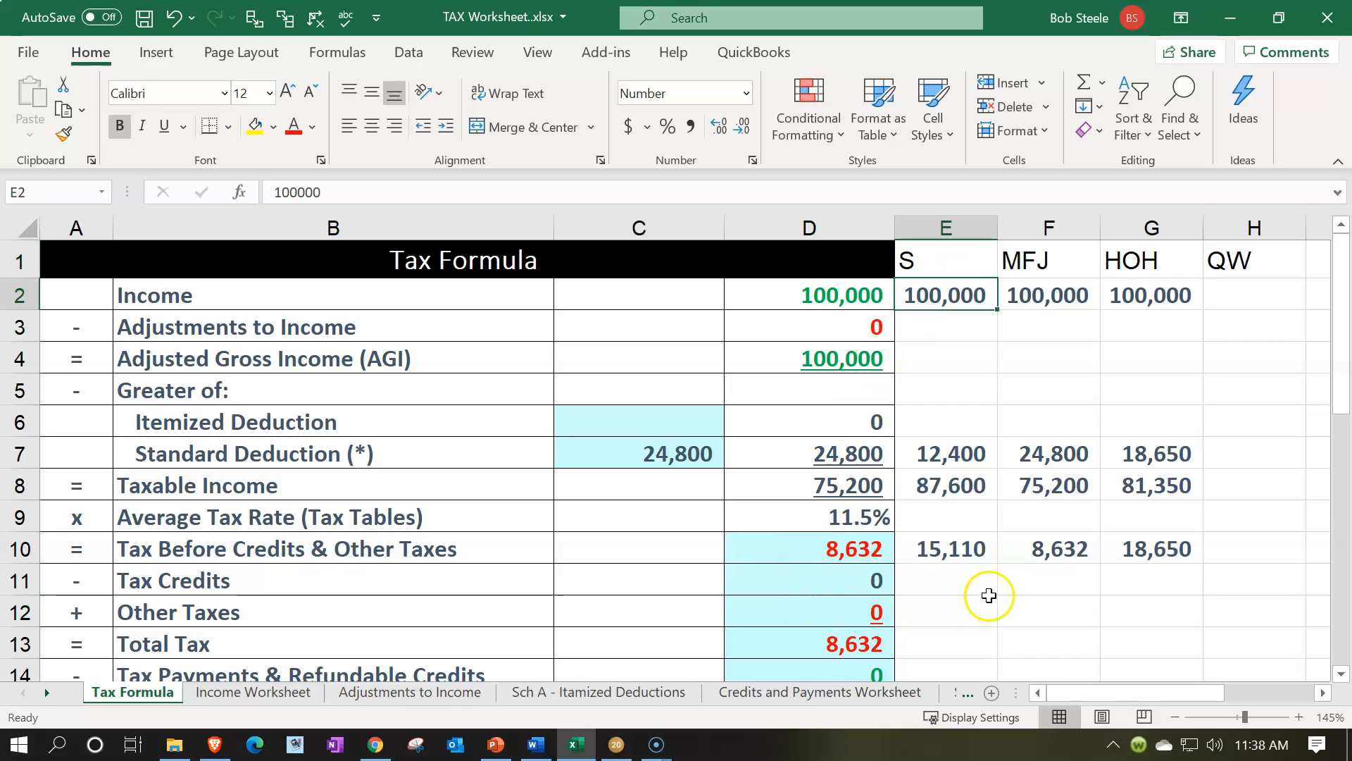
{"action": "key", "text": "Down"}
{"action": "key", "text": "Down"}
{"action": "key", "text": "Down"}
{"action": "key", "text": "Down"}
{"action": "key", "text": "Down"}
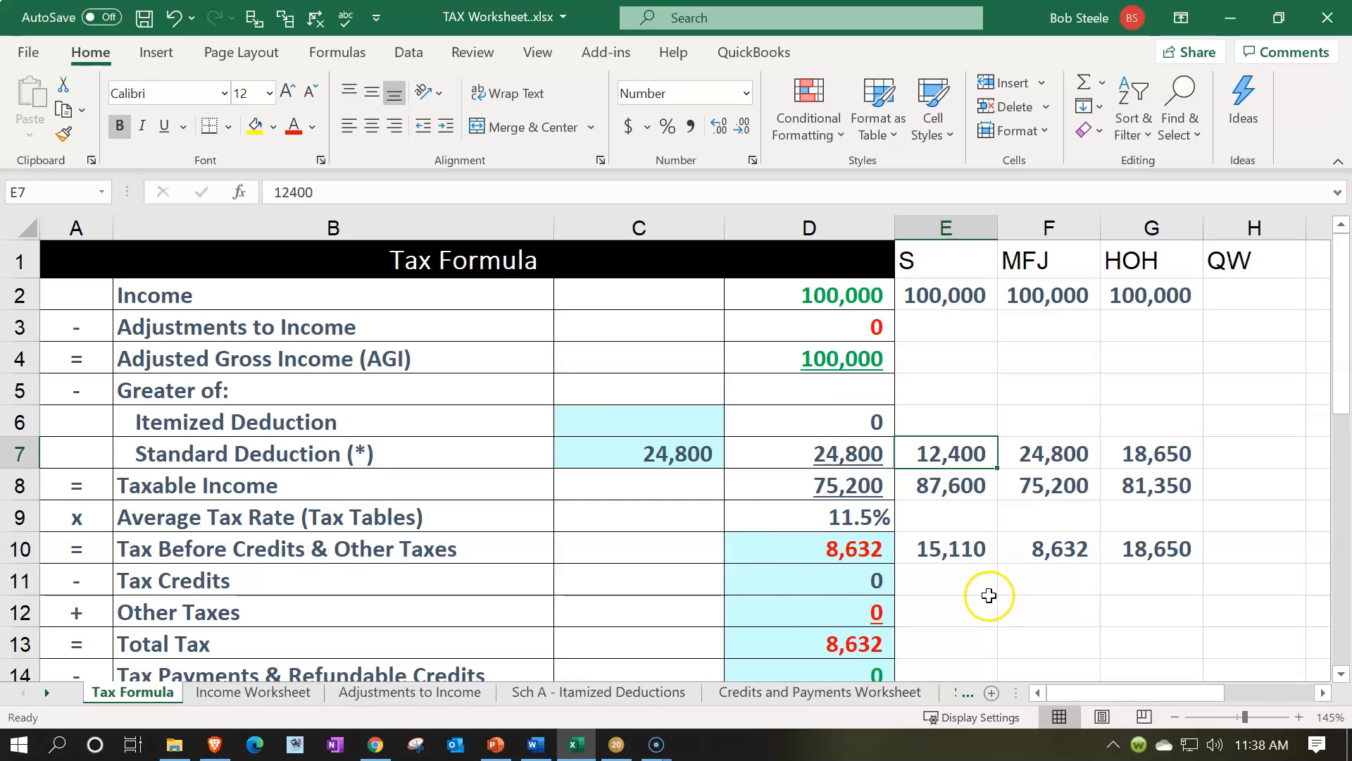
{"action": "key", "text": "Right"}
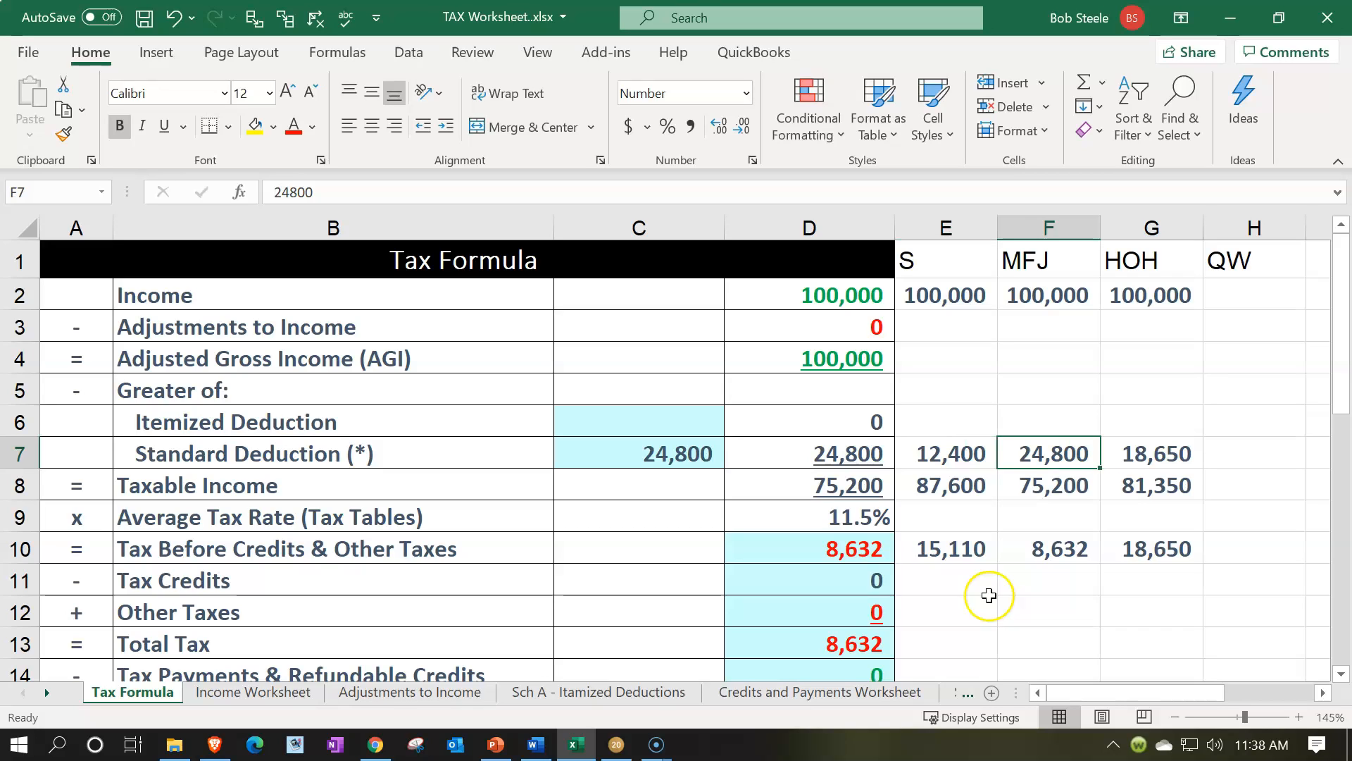
{"action": "key", "text": "Right"}
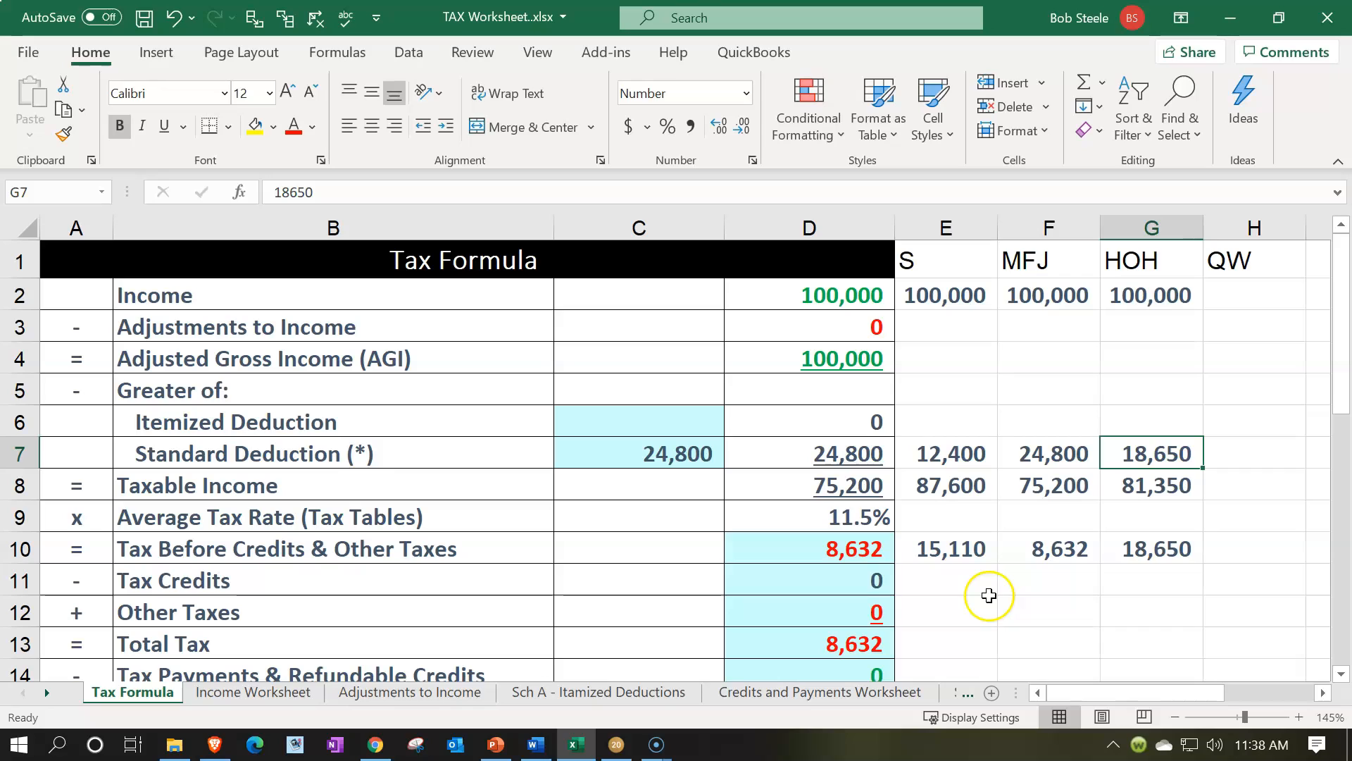
{"action": "key", "text": "Left"}
{"action": "key", "text": "Left"}
{"action": "key", "text": "Left"}
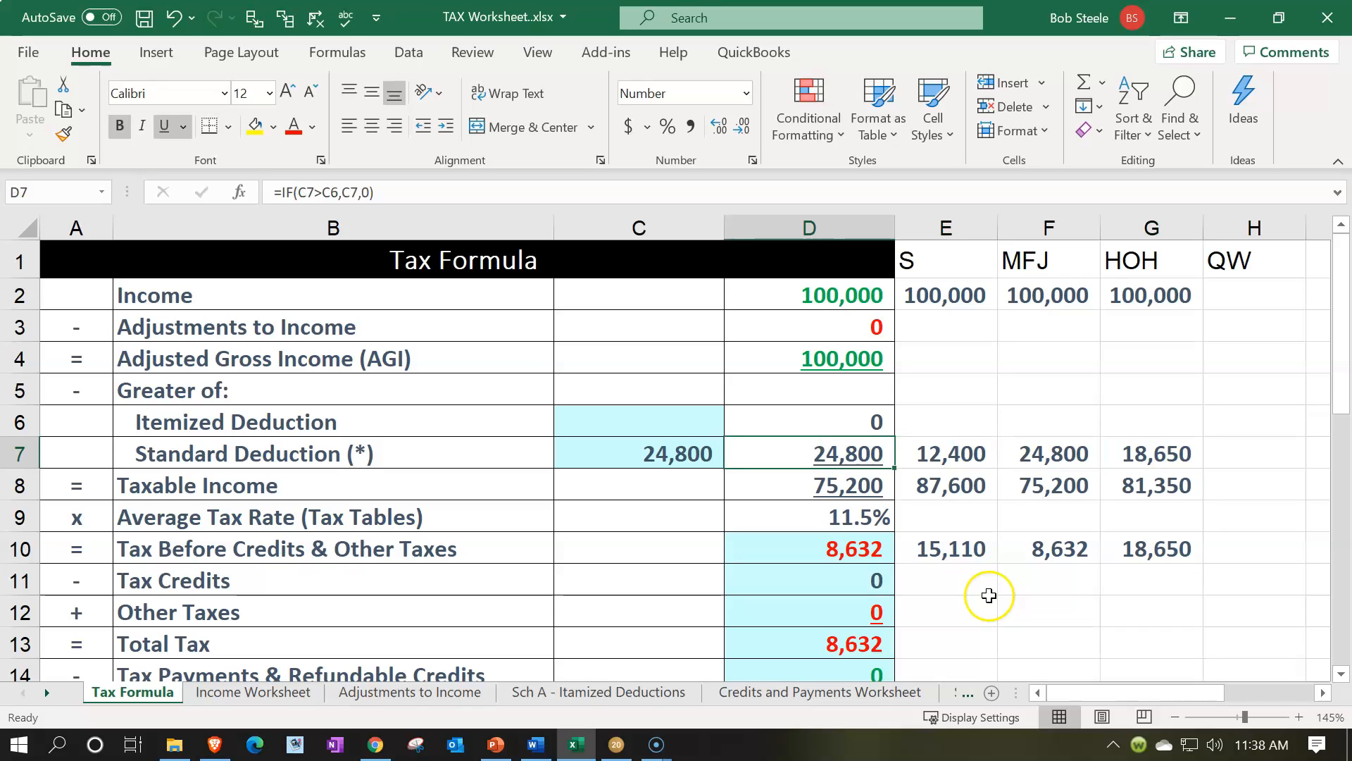
Compare the taxable income in row 8 across the S, MFJ and HOH columns
{"action": "key", "text": "Right"}
{"action": "key", "text": "Down"}
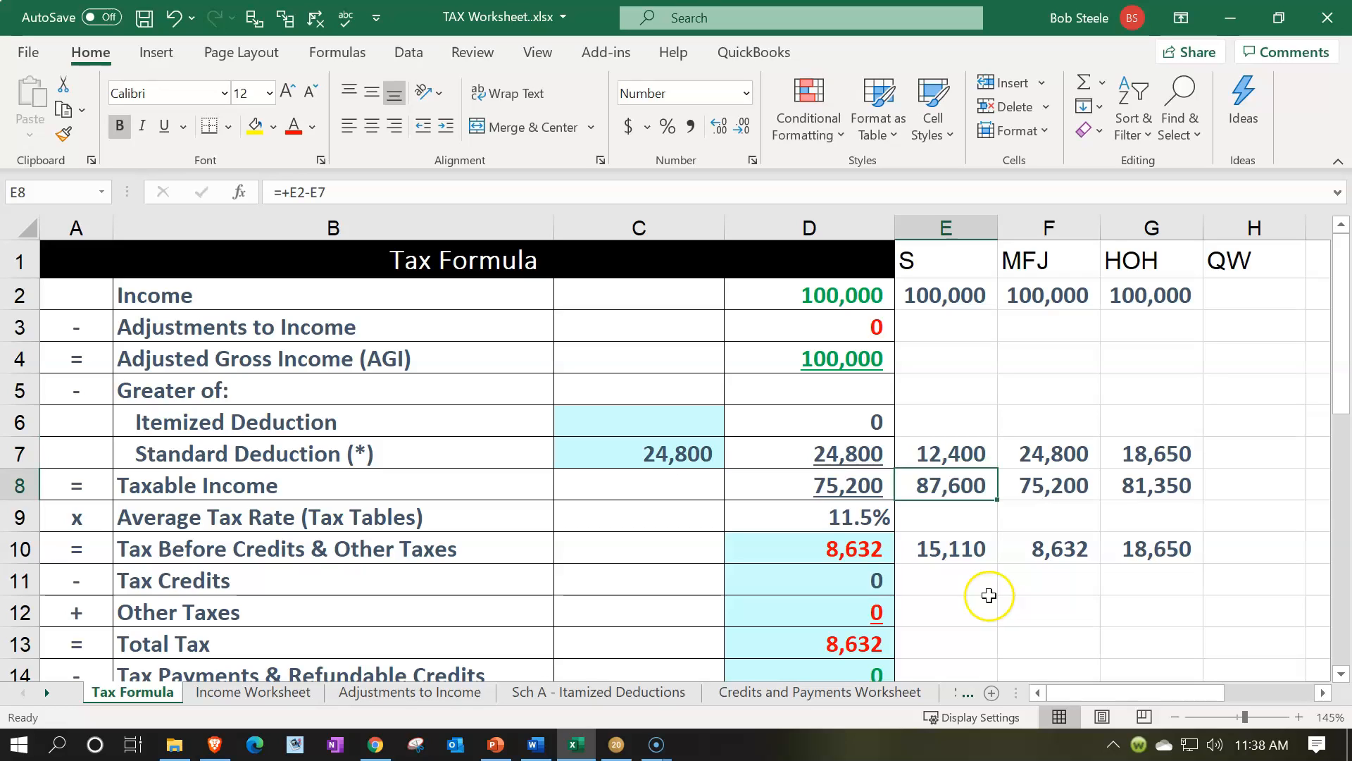
{"action": "key", "text": "Right"}
{"action": "key", "text": "Right"}
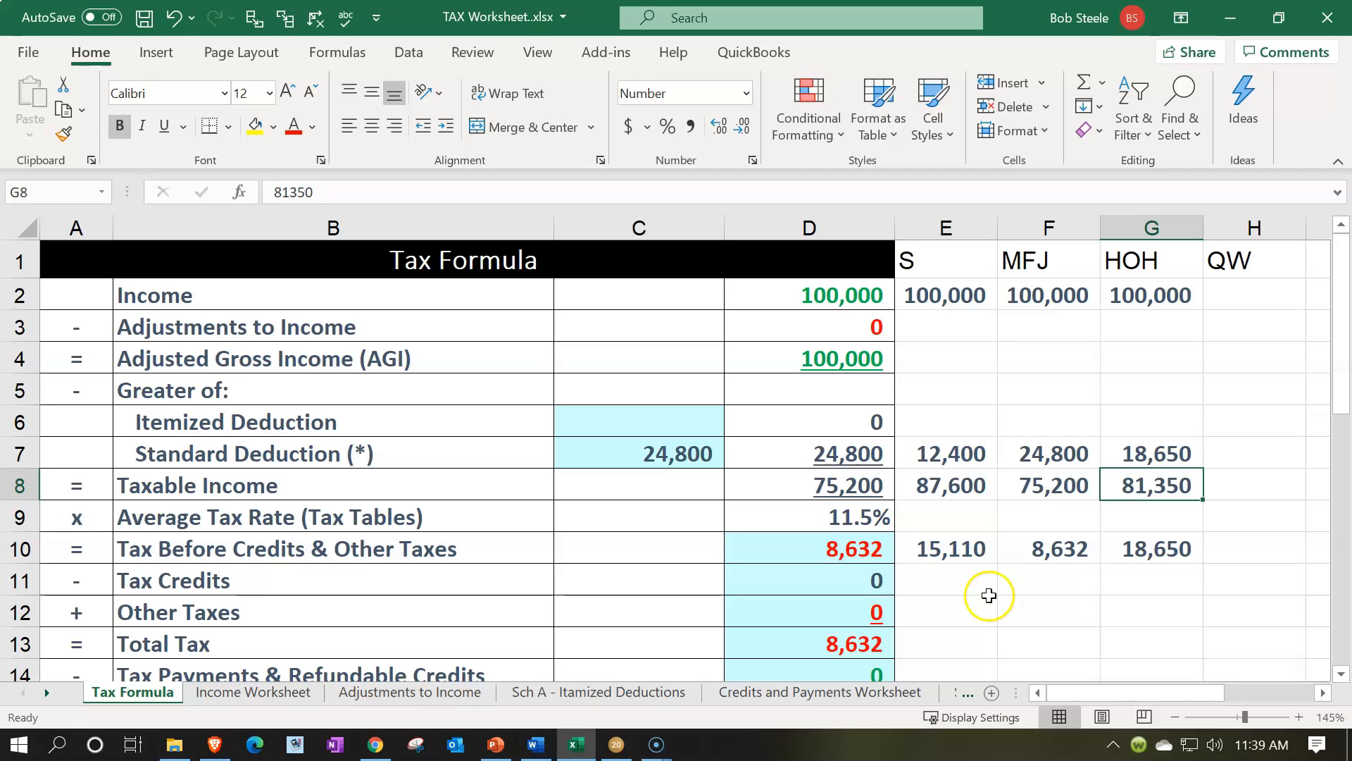
{"action": "key", "text": "Left"}
{"action": "key", "text": "Left"}
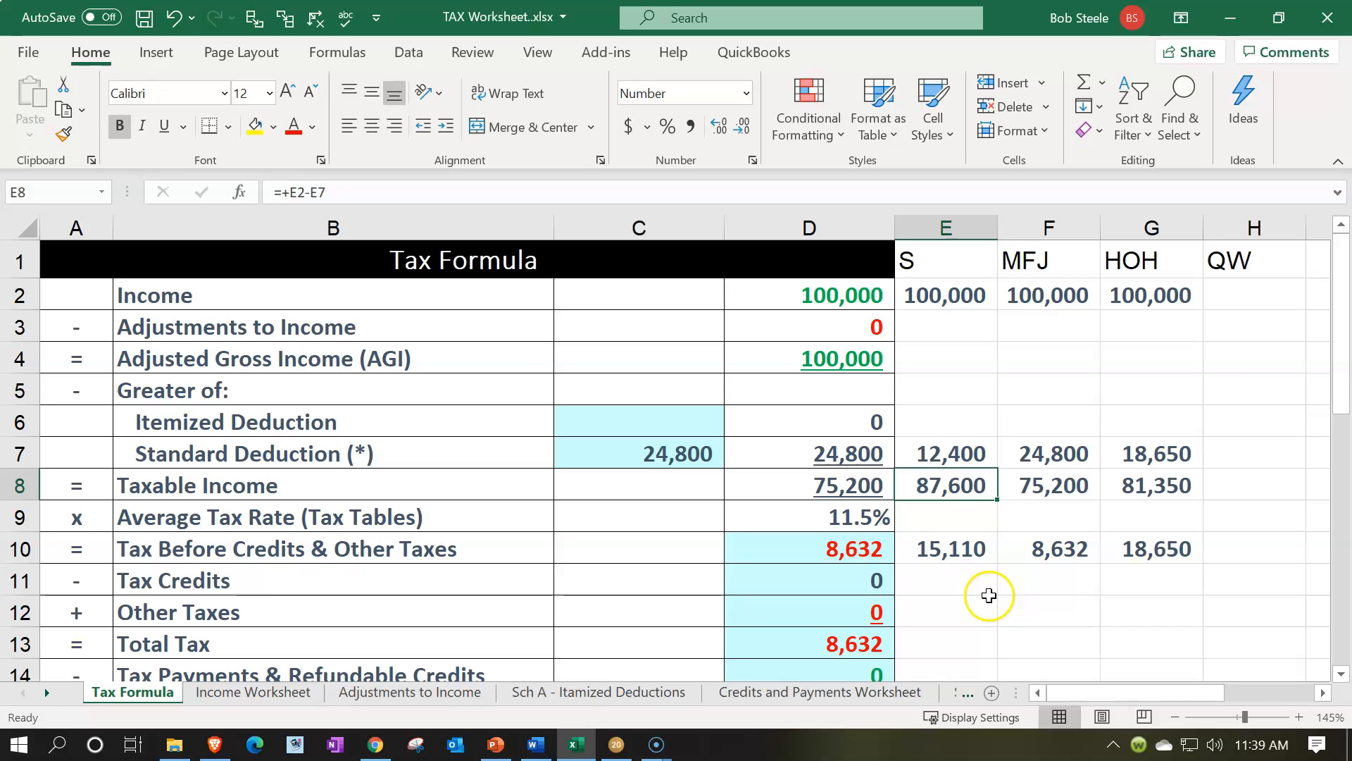
Compare the tax before credits in row 10 across the S, MFJ and HOH columns and the qualifying widow(er) result in D10
{"action": "key", "text": "Down"}
{"action": "key", "text": "Down"}
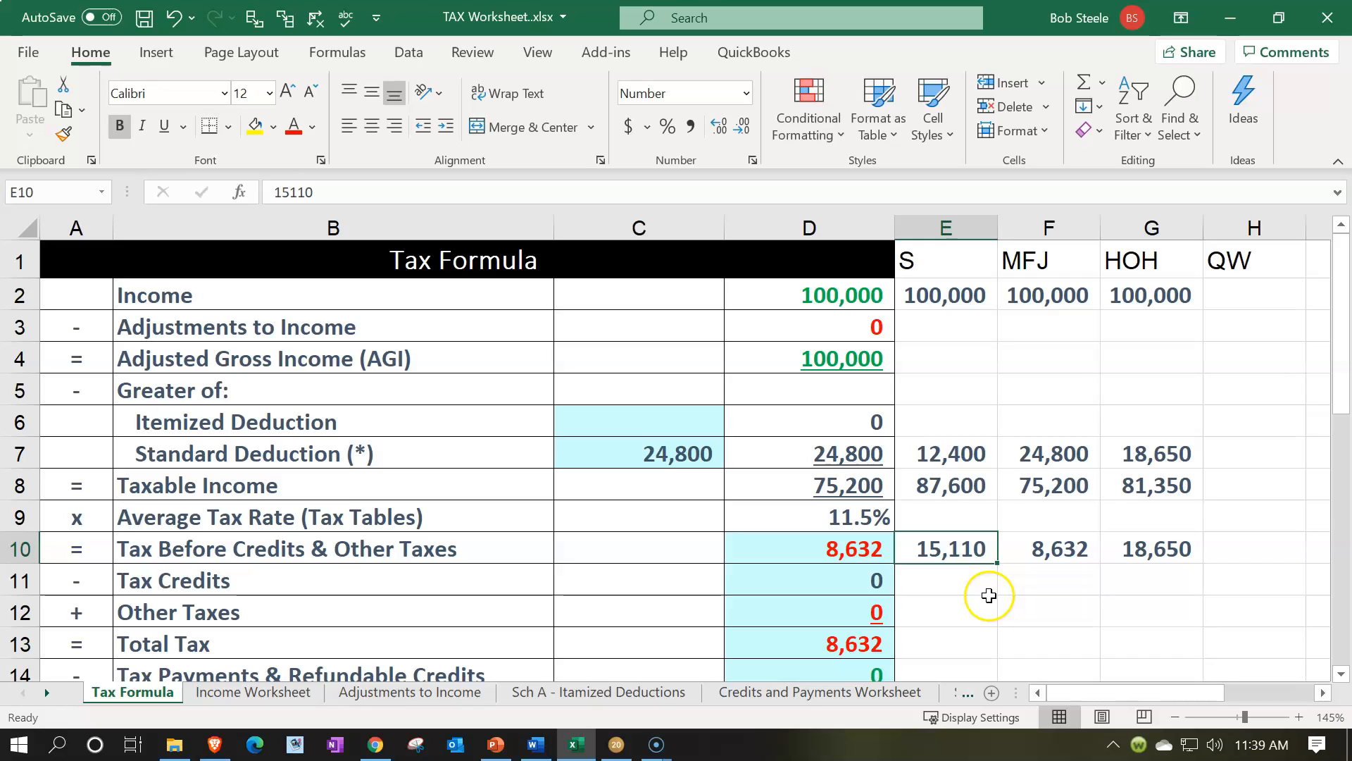
{"action": "key", "text": "Right"}
{"action": "key", "text": "Right"}
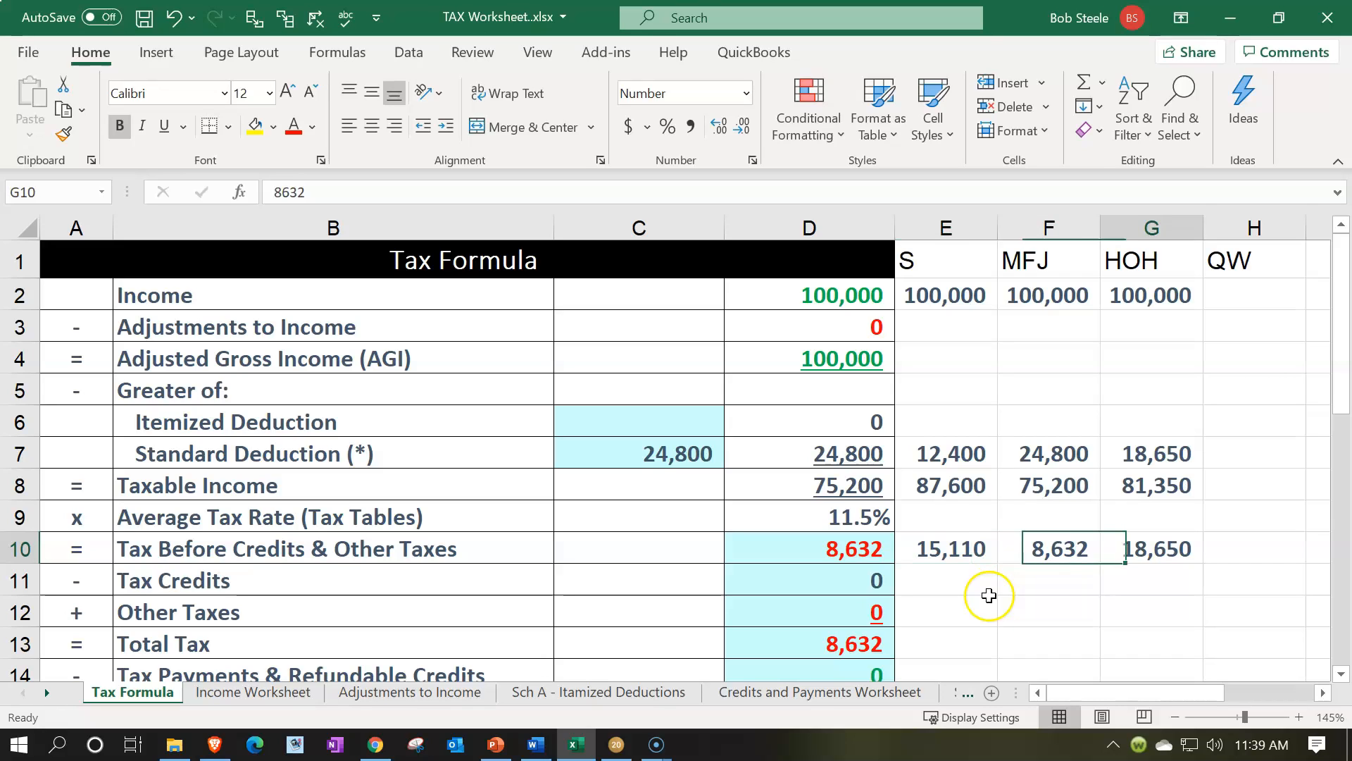
{"action": "key", "text": "Left"}
{"action": "key", "text": "Left"}
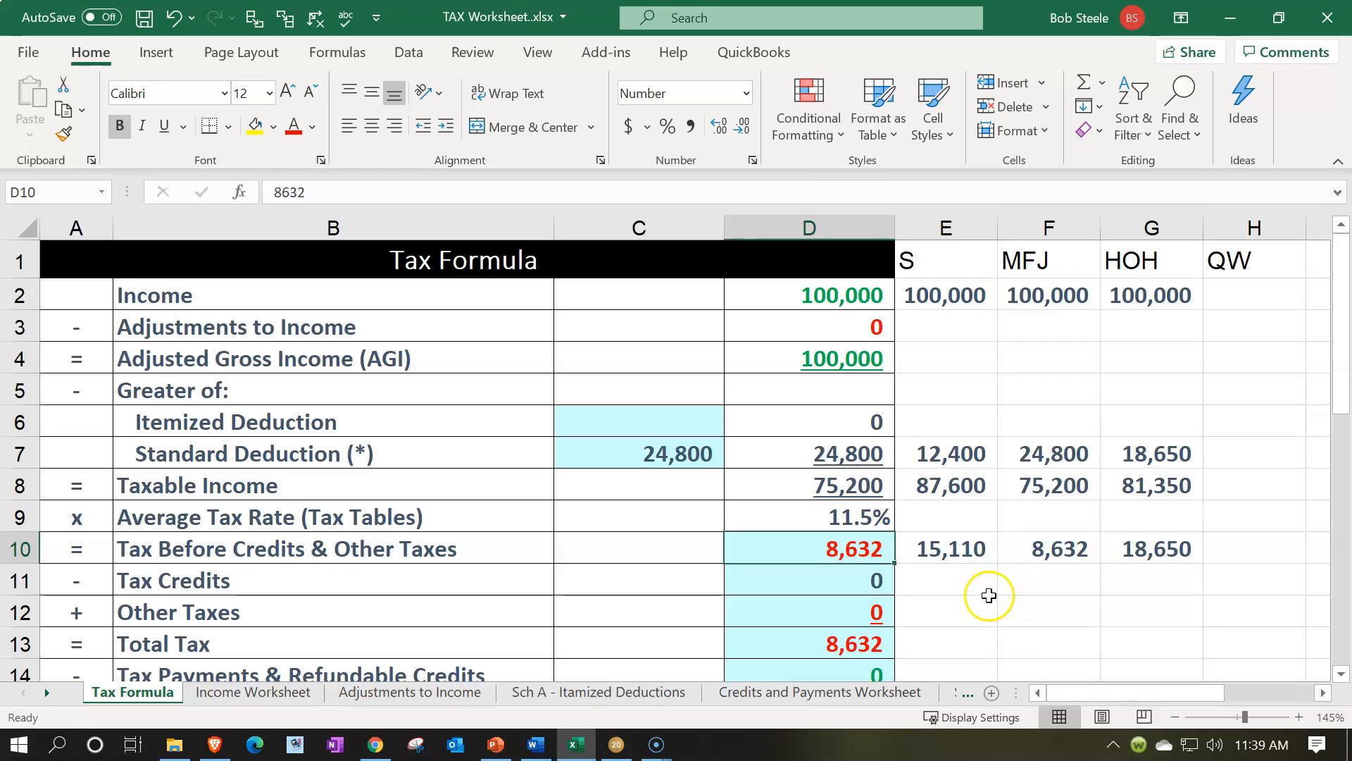